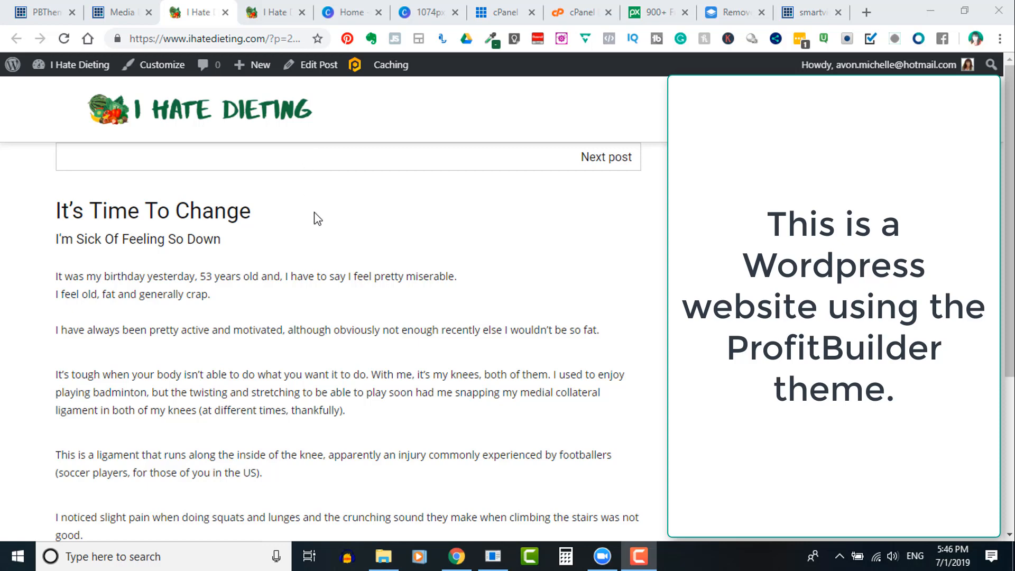
Step: Compare the site's full-size and sticky header logos with the logo design in Canva and its custom dimensions
scroll(314, 212, "down", 1)
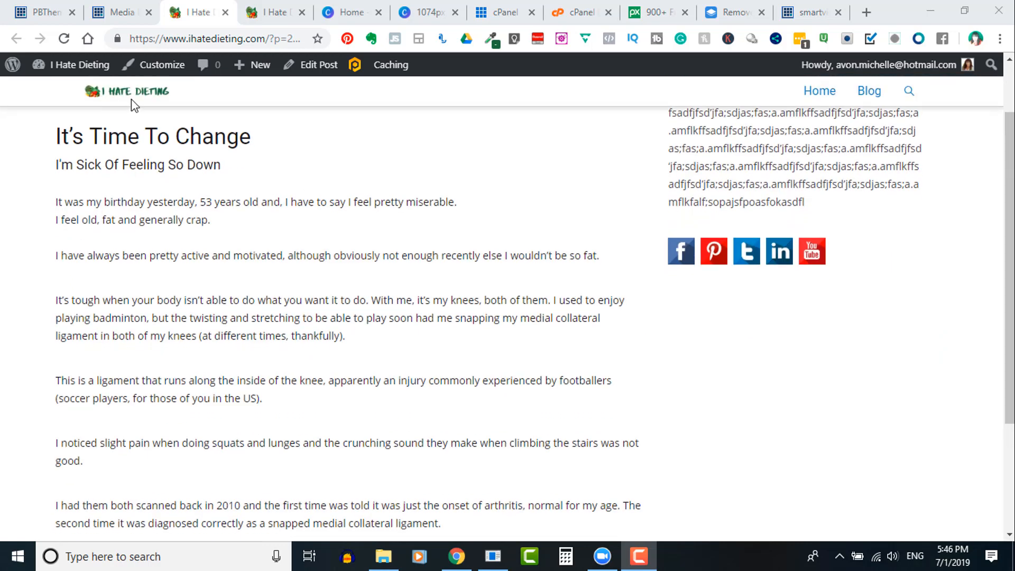
scroll(317, 268, "up", 1)
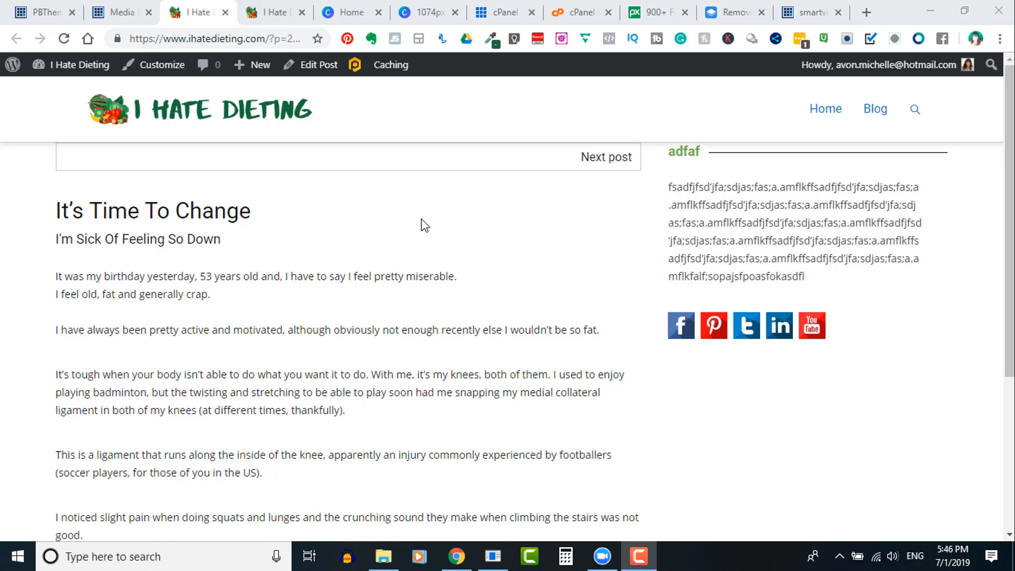
left_click(420, 19)
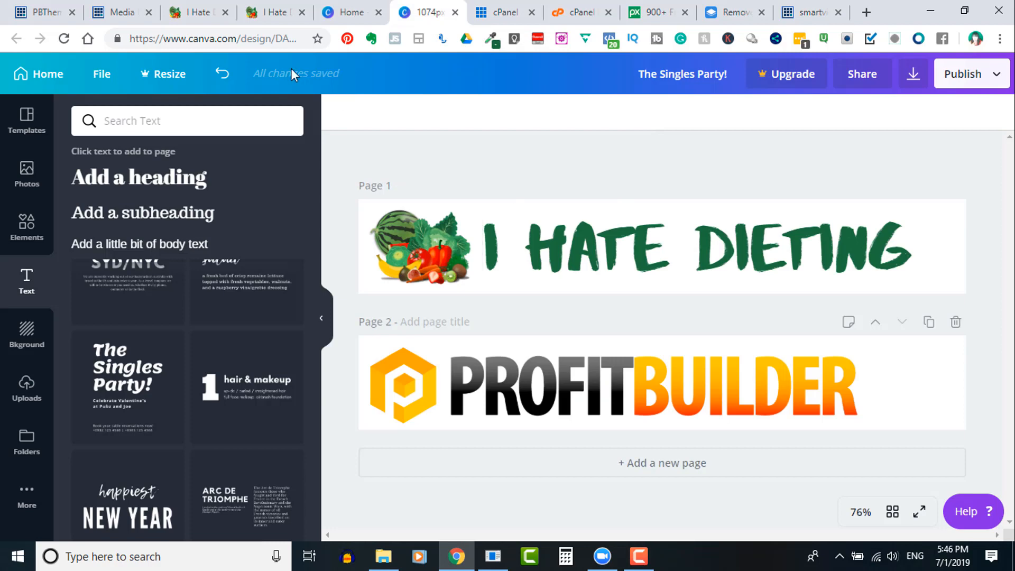
left_click(343, 12)
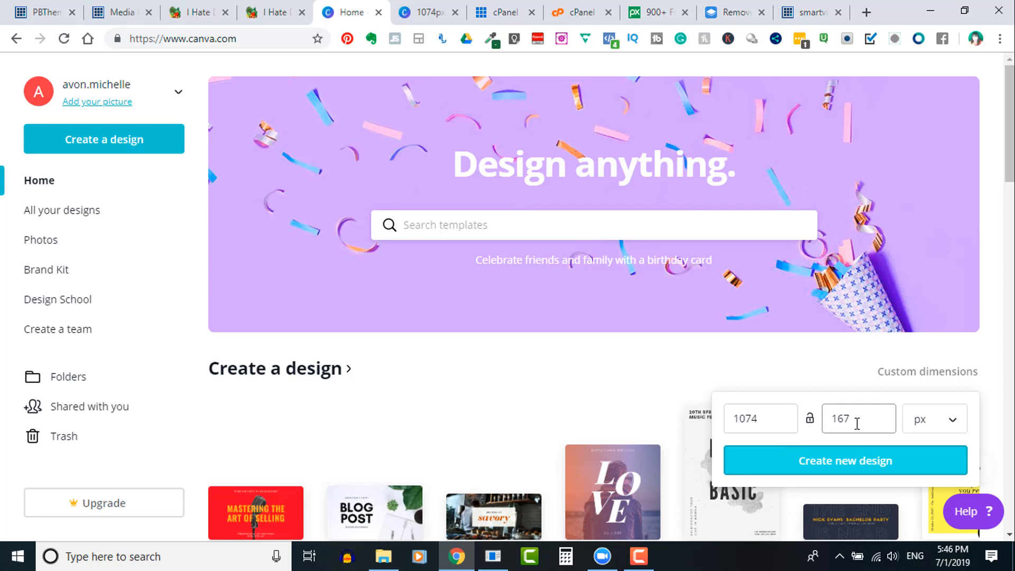
Step: Review the logo and sticky logo uploads in PBTheme Options against the live site, and the theme's image files in File Manager
left_click(45, 12)
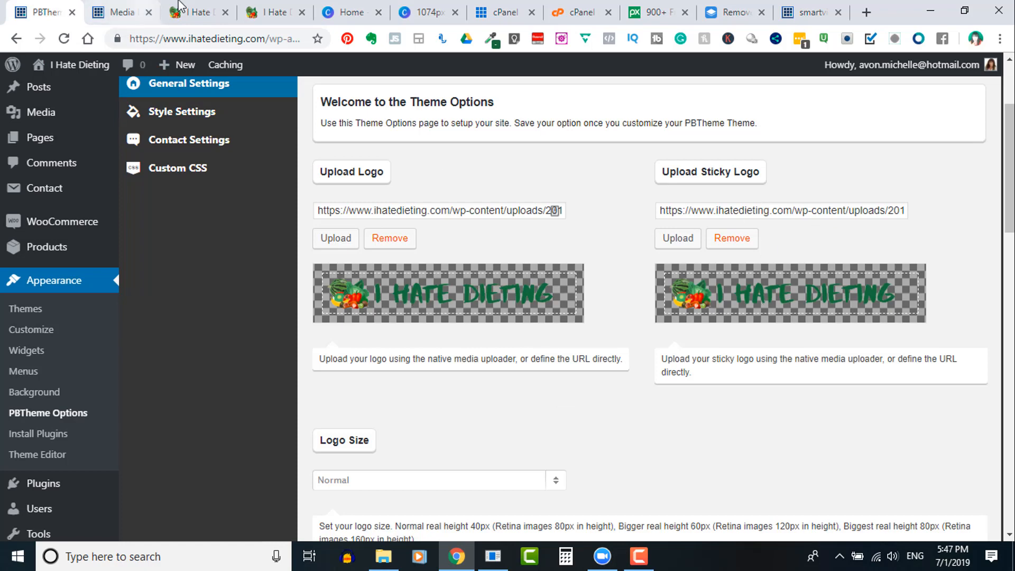
left_click(199, 12)
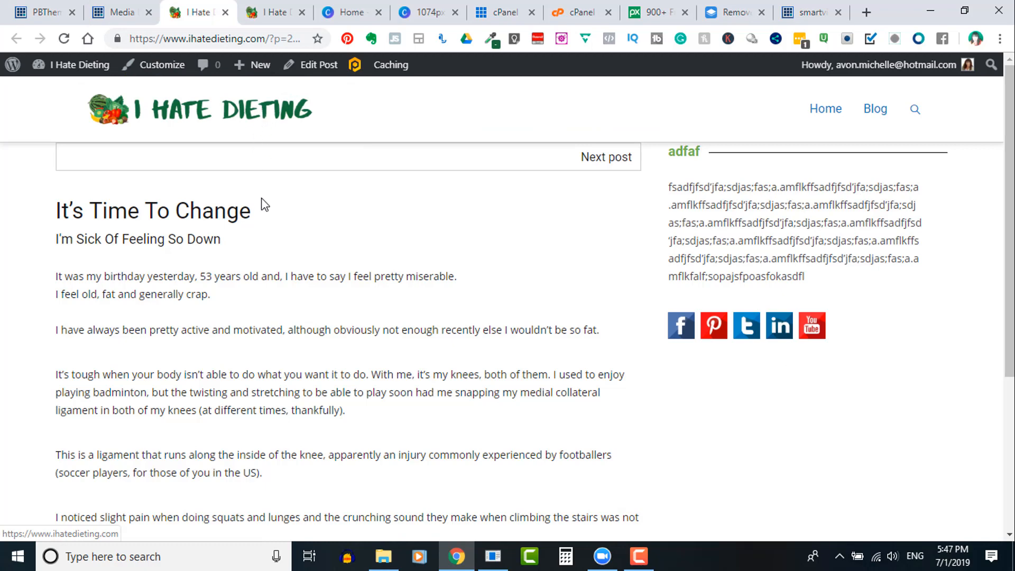
scroll(265, 205, "down", 3)
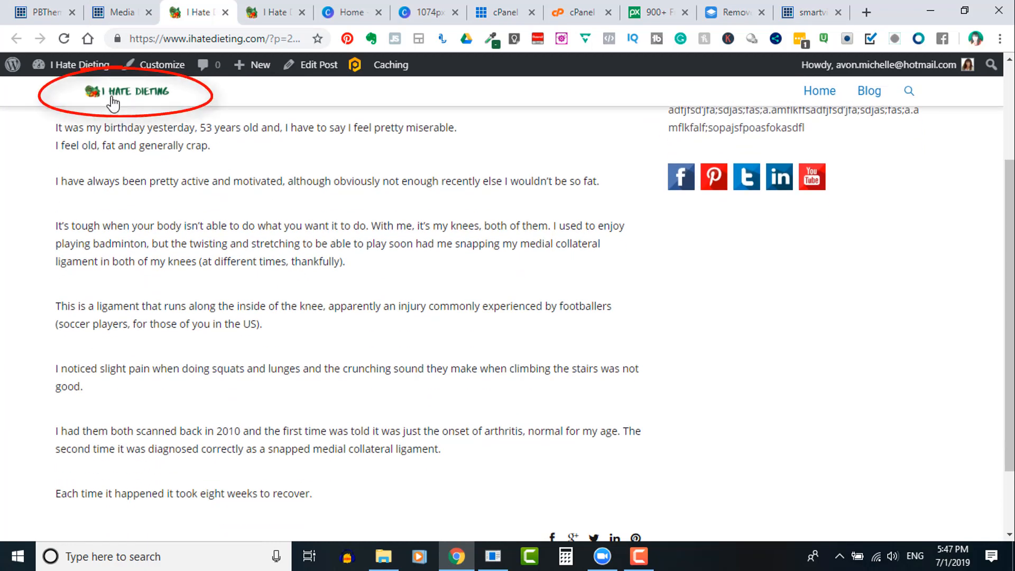
left_click(74, 20)
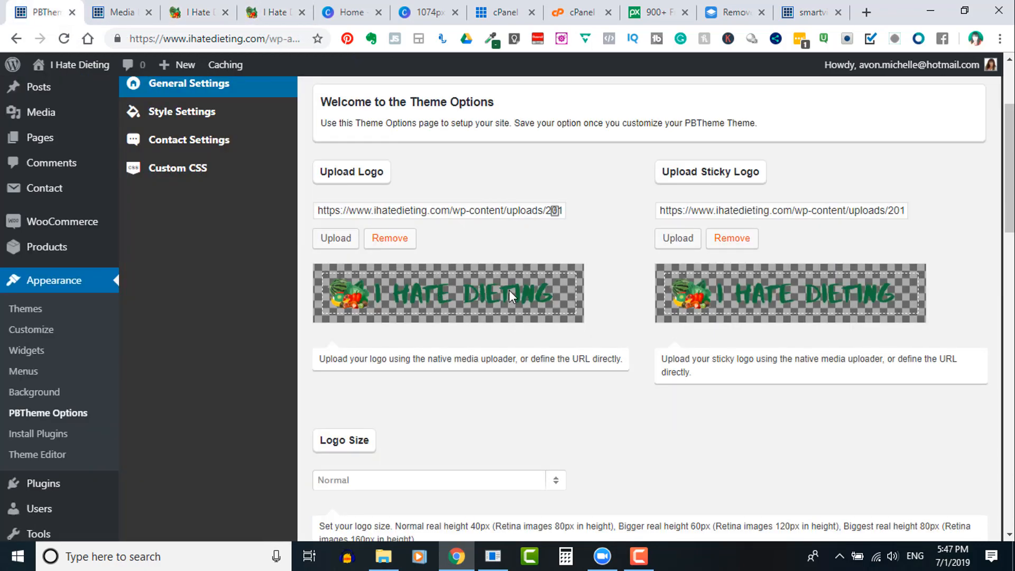
left_click(582, 13)
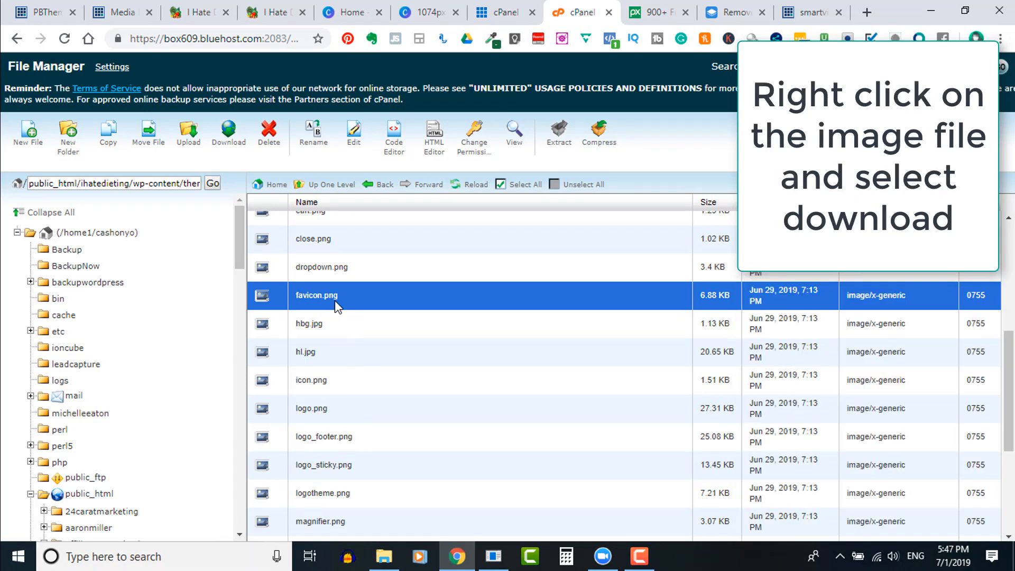
Step: Search Pixabay's vector graphics for "food" and browse the results for a logo illustration
left_click(419, 12)
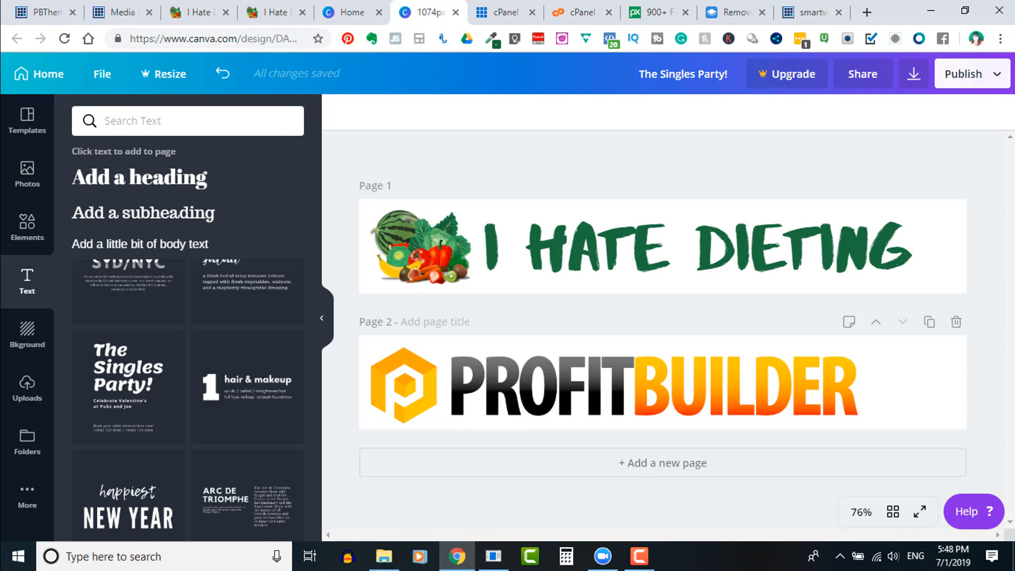
left_click(655, 12)
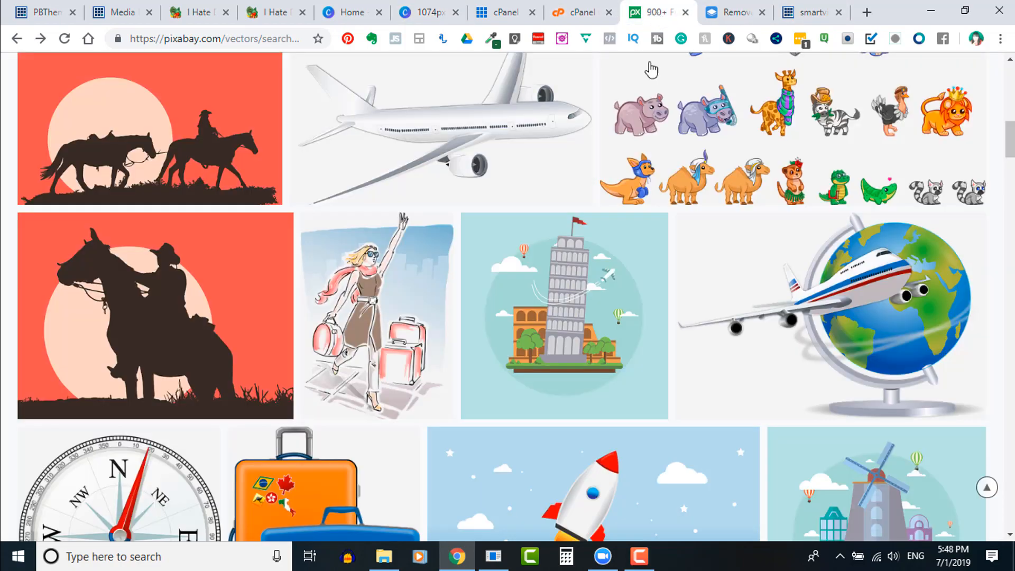
scroll(637, 206, "up", 2)
scroll(637, 206, "up", 10)
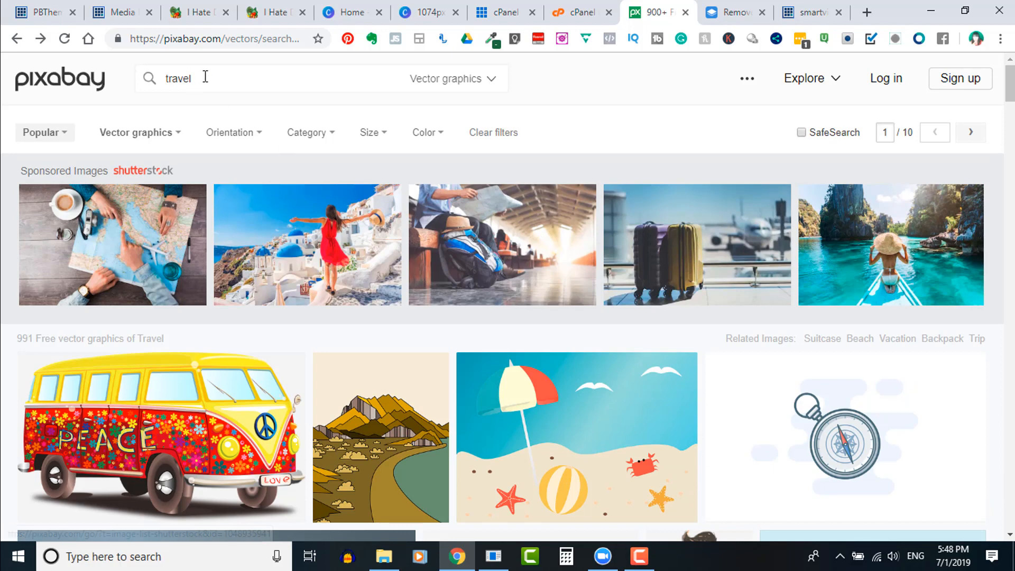
left_click_drag(204, 74, 127, 69)
type("foo")
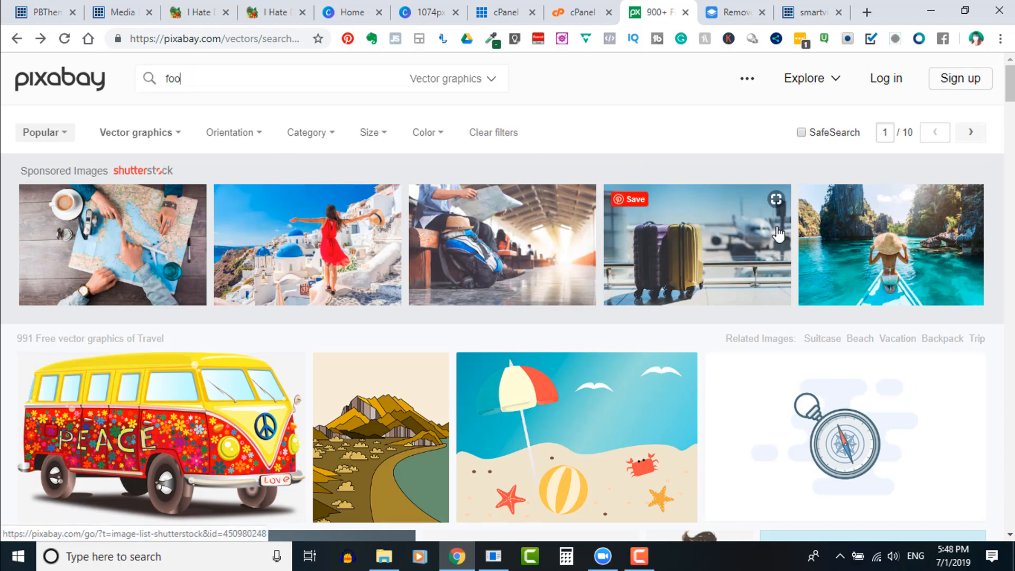
type("d")
key("Return")
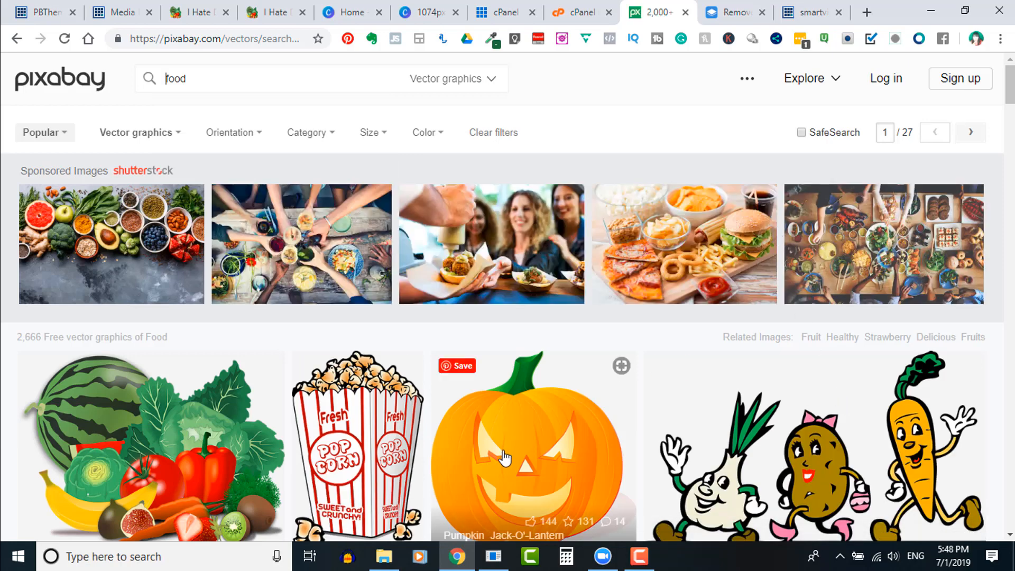
scroll(503, 458, "down", 1)
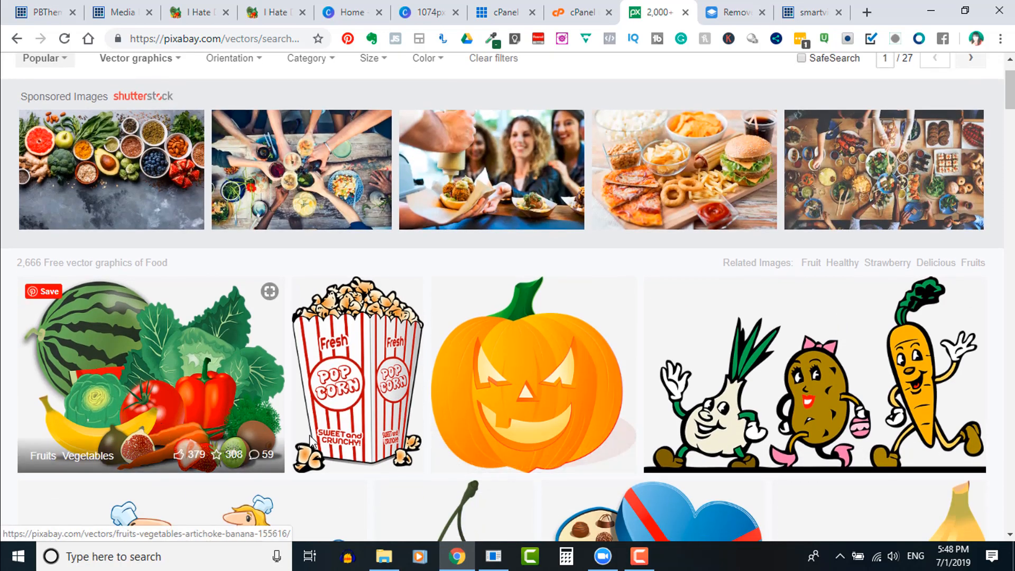
scroll(373, 456, "down", 2)
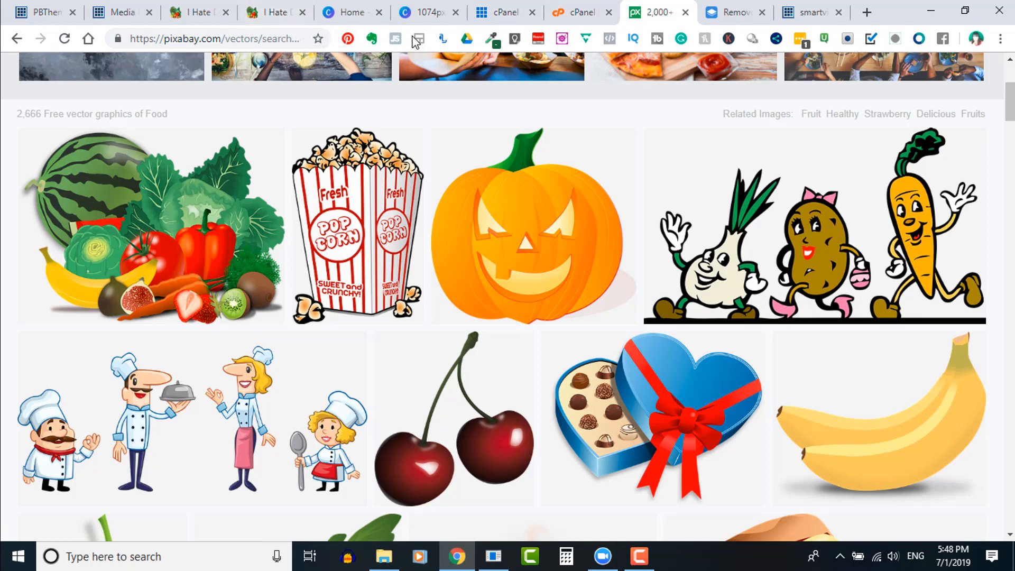
Step: Try the Abibas and Adigiana Toybox fonts on the "I HATE DIETING" text in the Canva design and return it to Abys
left_click(430, 17)
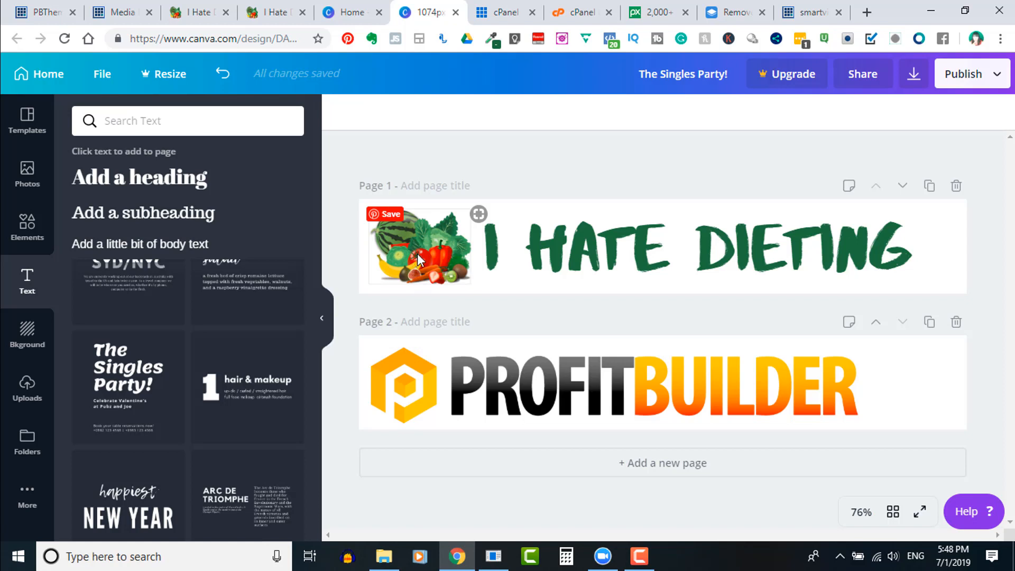
left_click(596, 267)
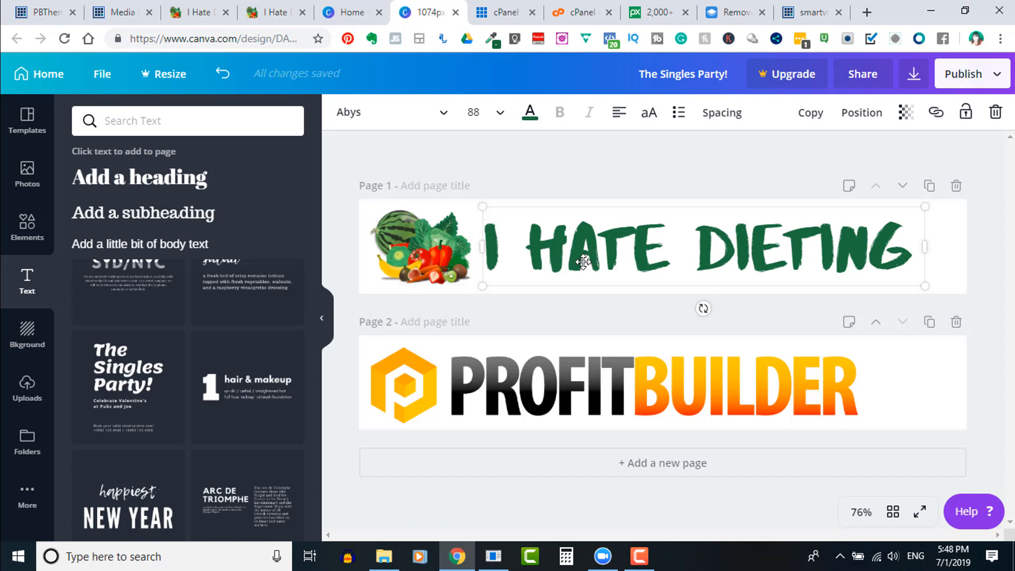
left_click(444, 116)
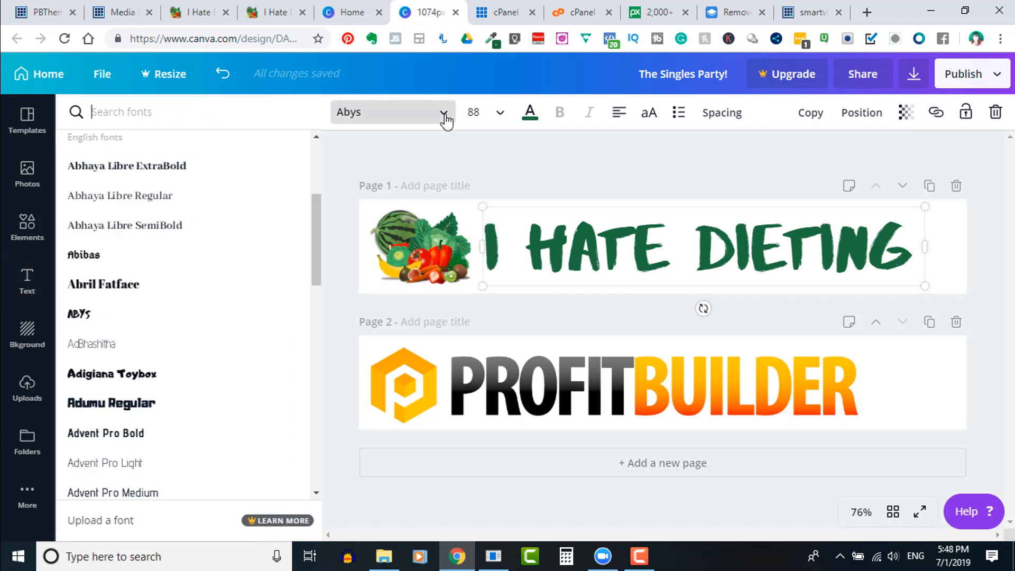
left_click(94, 263)
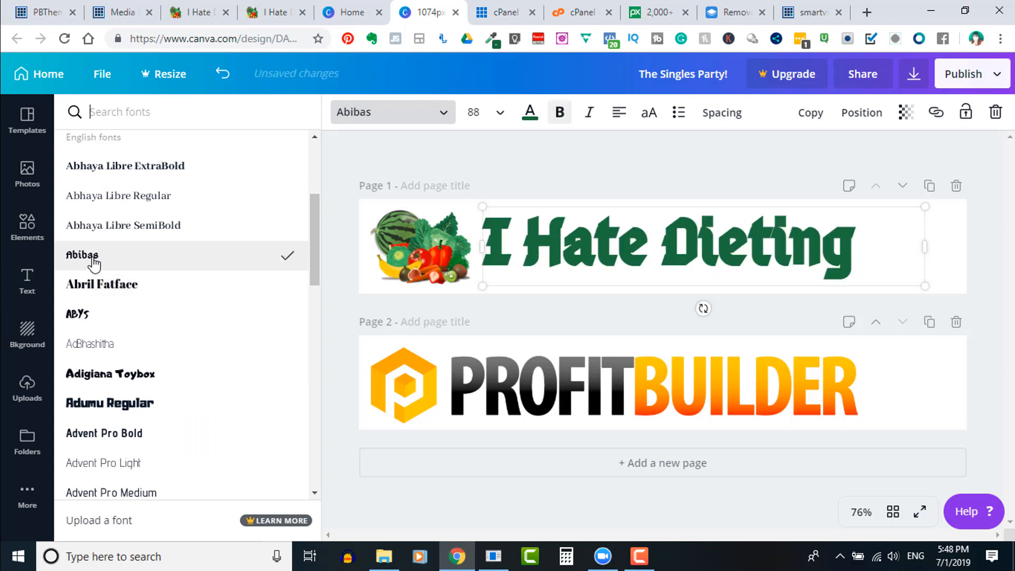
left_click(111, 377)
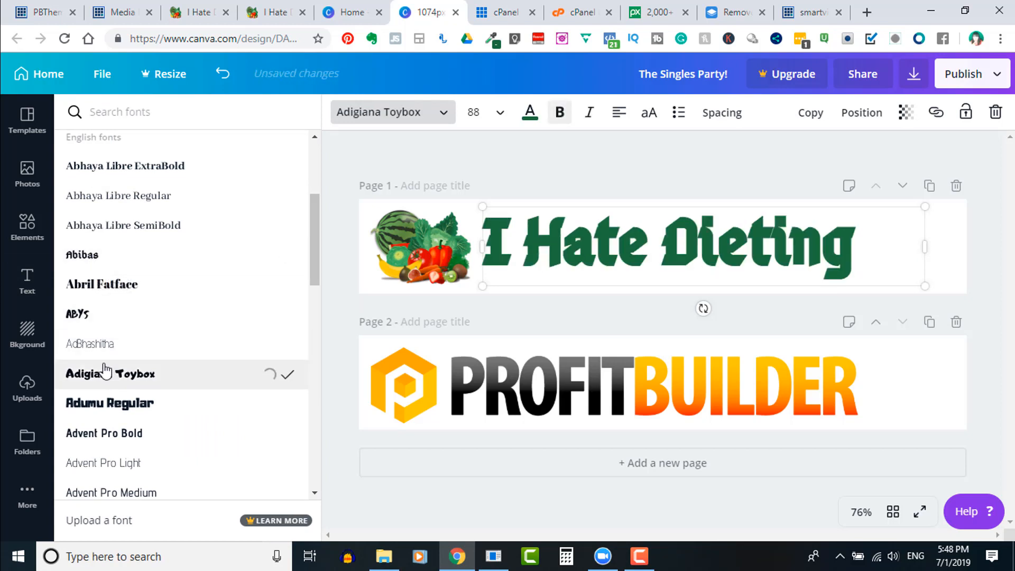
left_click(79, 316)
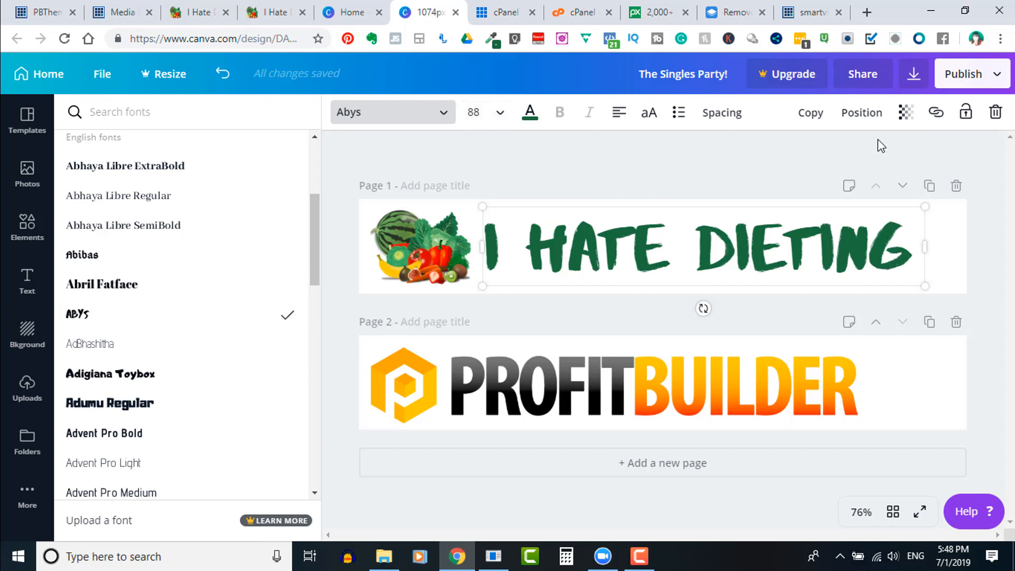
Step: Inspect the logo text's transparency setting and compare the original logo with its background-free version on remove.bg
left_click(903, 112)
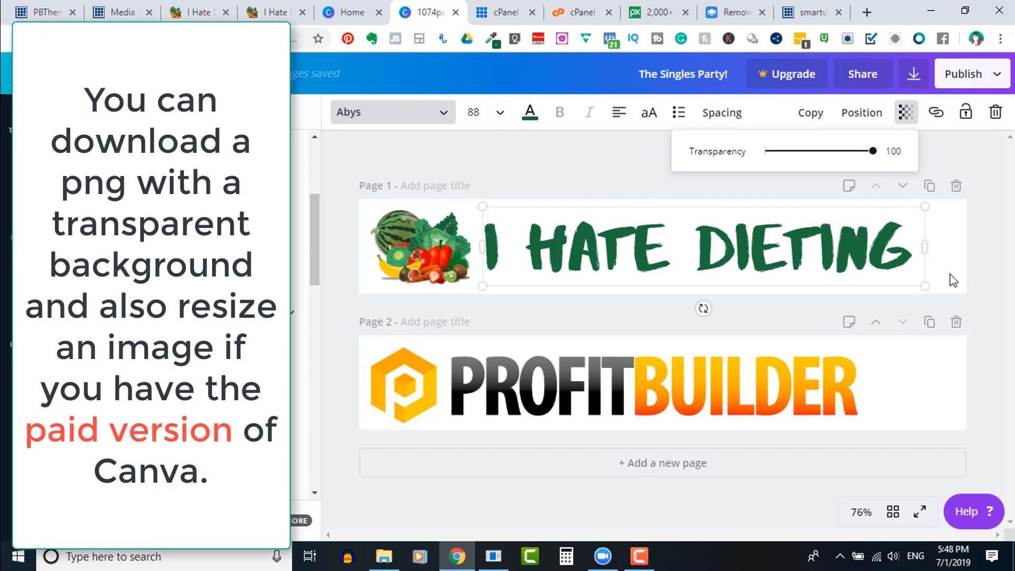
left_click(954, 280)
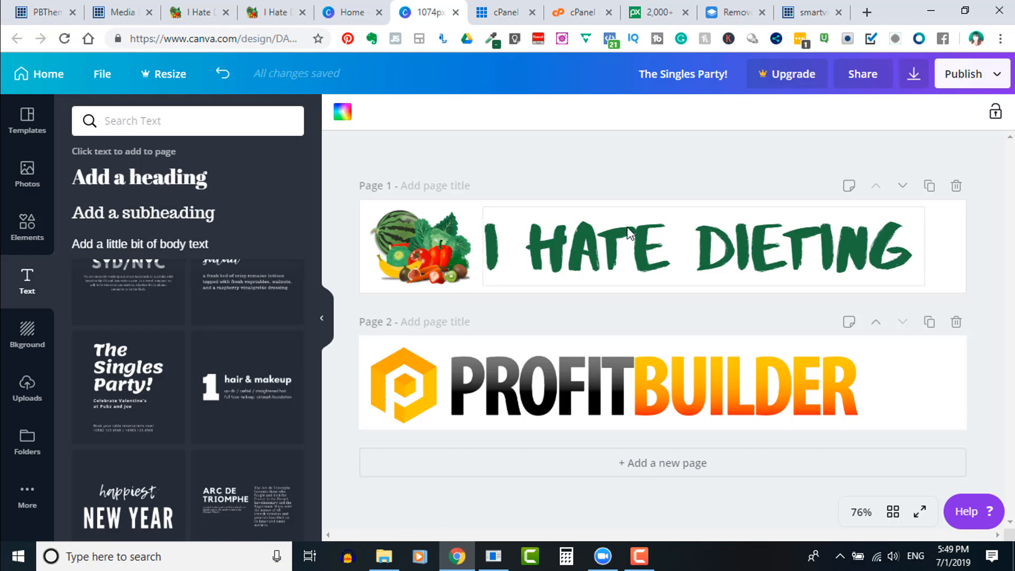
left_click(728, 17)
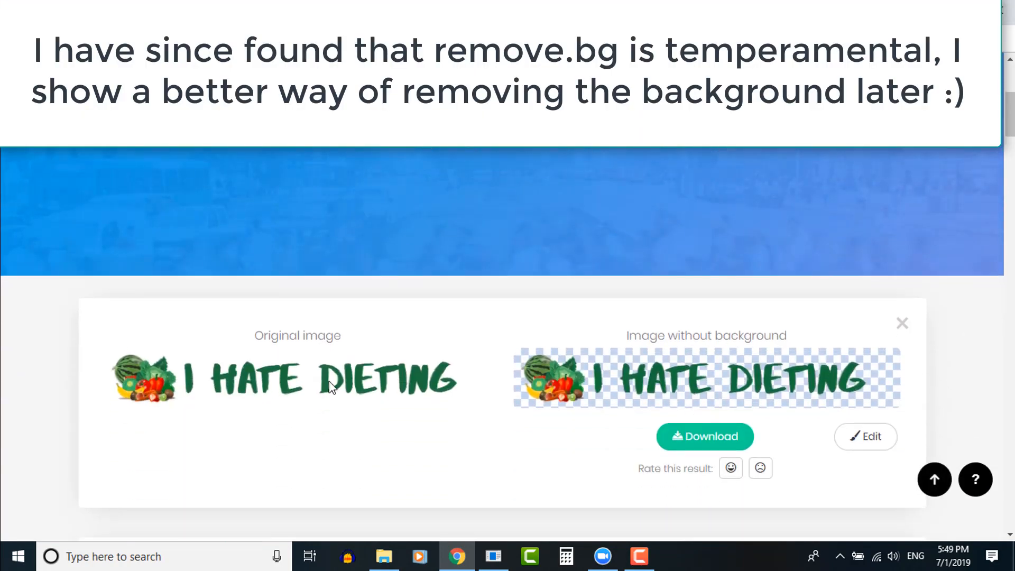
scroll(439, 417, "down", 1)
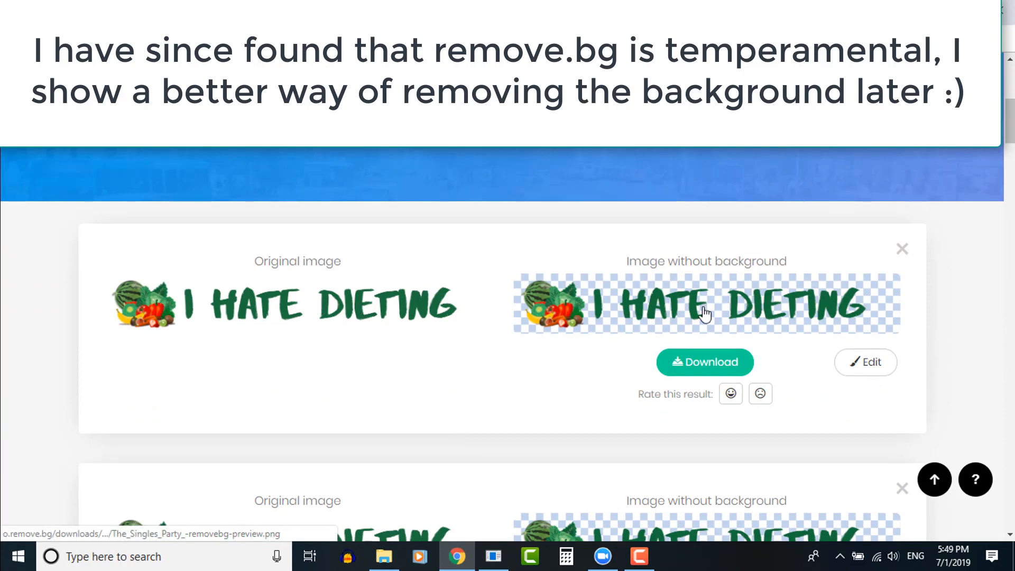
scroll(592, 189, "up", 5)
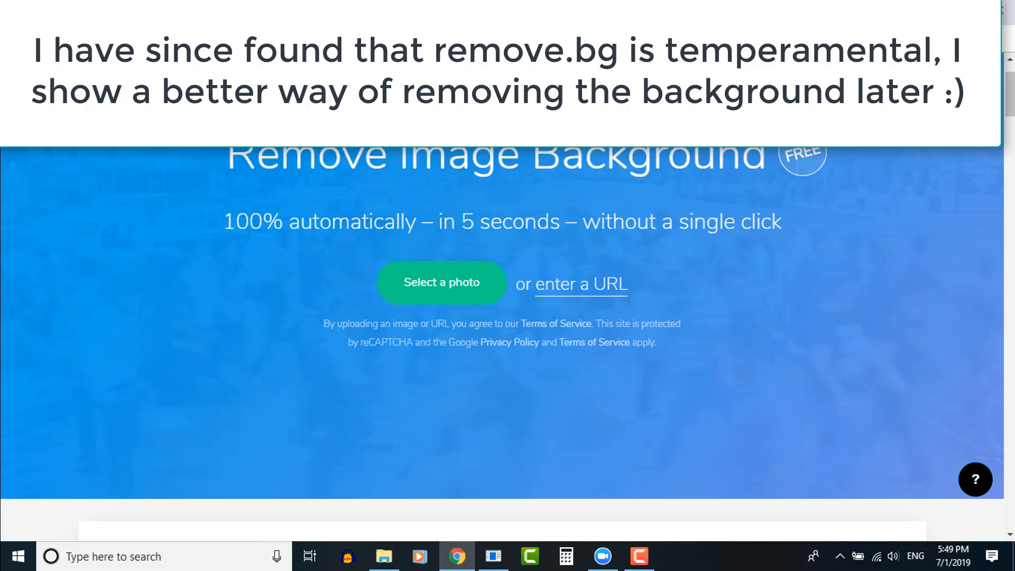
Step: Check the custom dimensions on Canva's home page and add a blank third page to the logo design
left_click(429, 13)
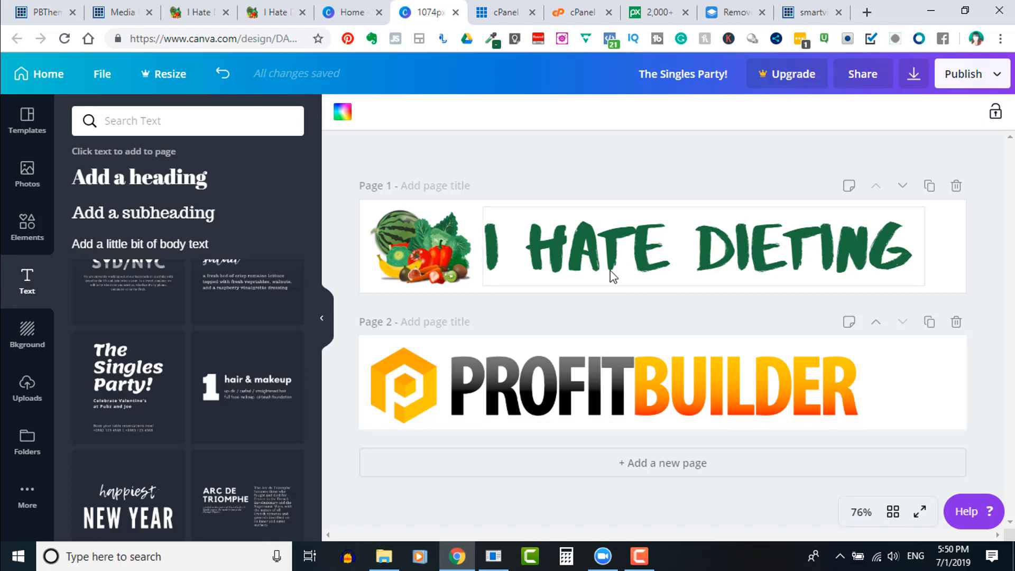
left_click(348, 15)
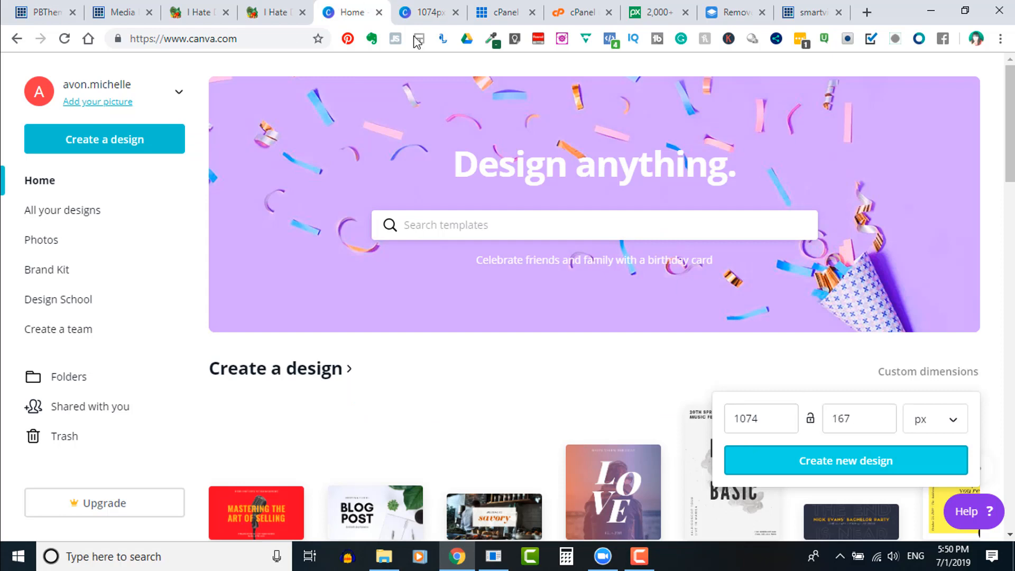
left_click(426, 13)
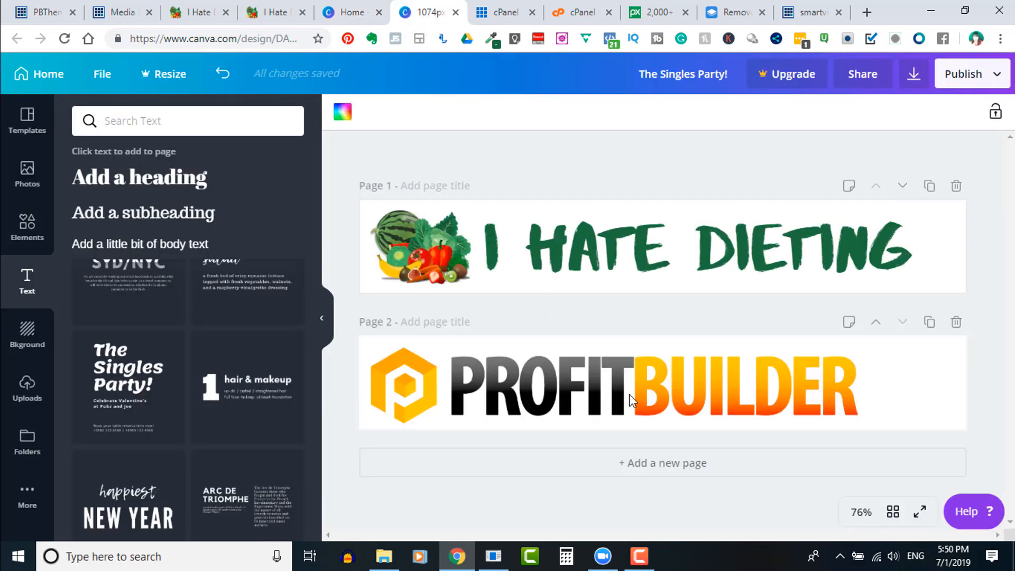
left_click(650, 465)
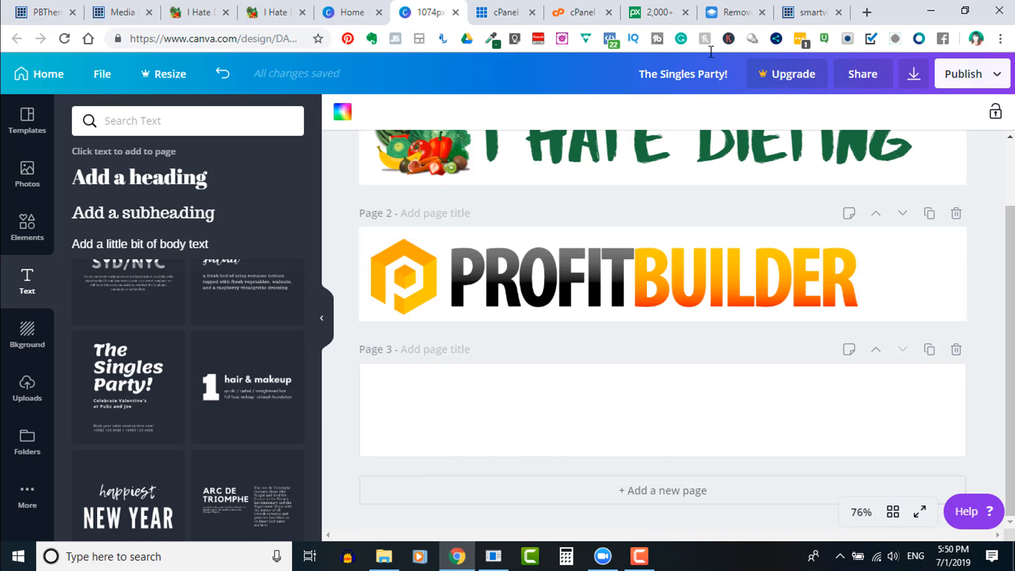
Step: Switch to Pixabay and search its vector graphics for "travel"
left_click(646, 13)
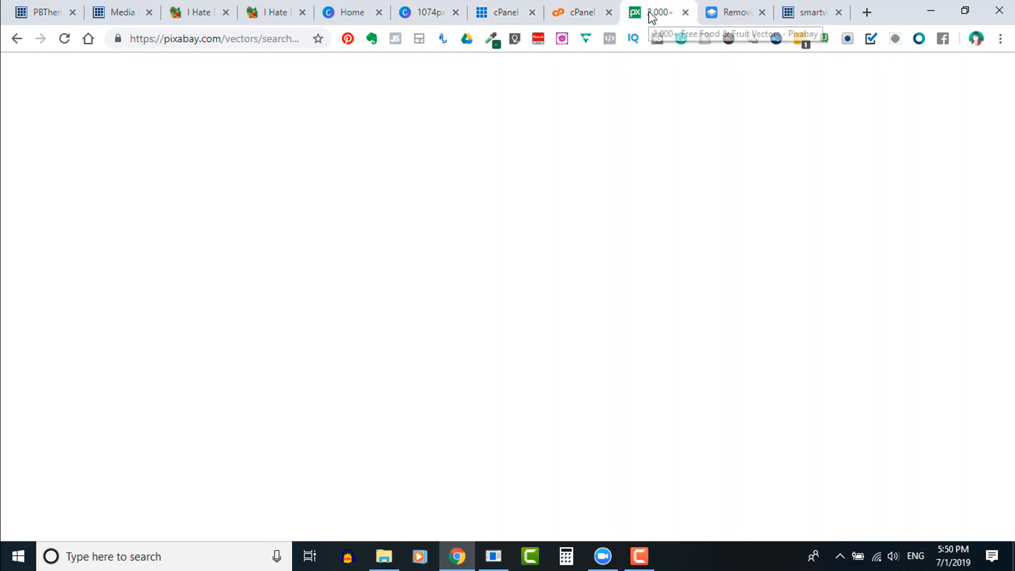
scroll(370, 289, "up", 3)
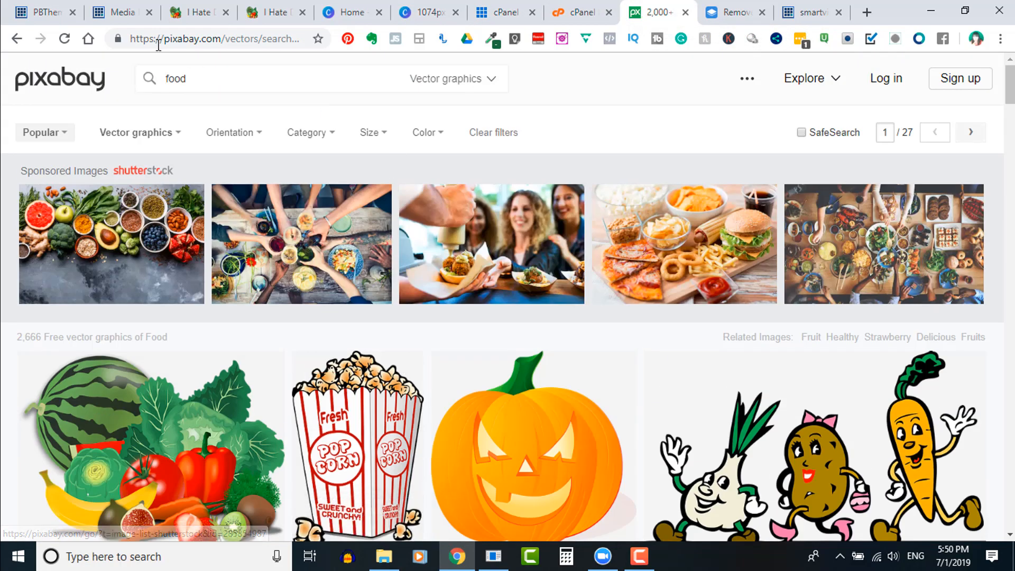
double_click(188, 78)
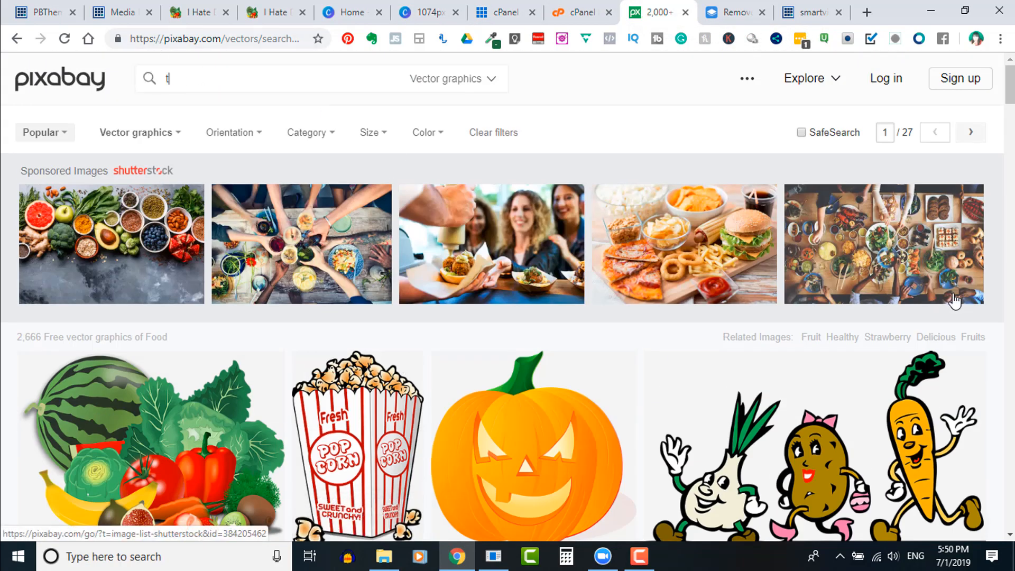
type("travel")
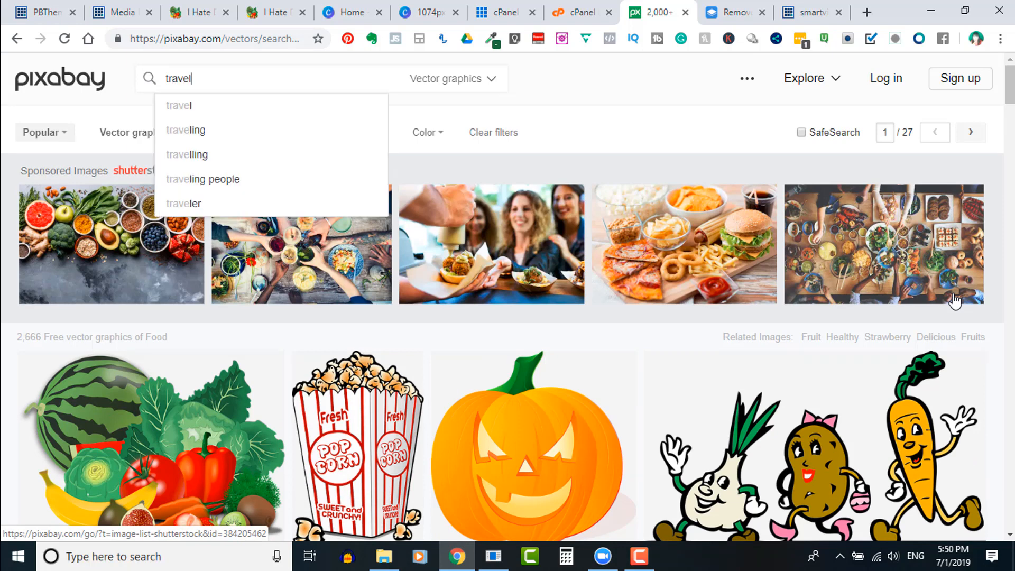
key("Return")
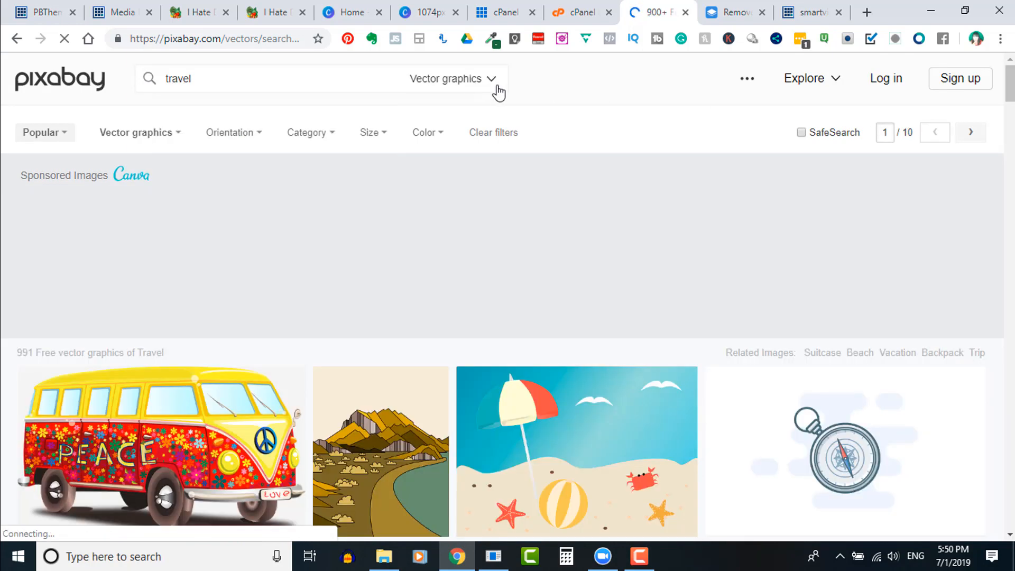
left_click(454, 90)
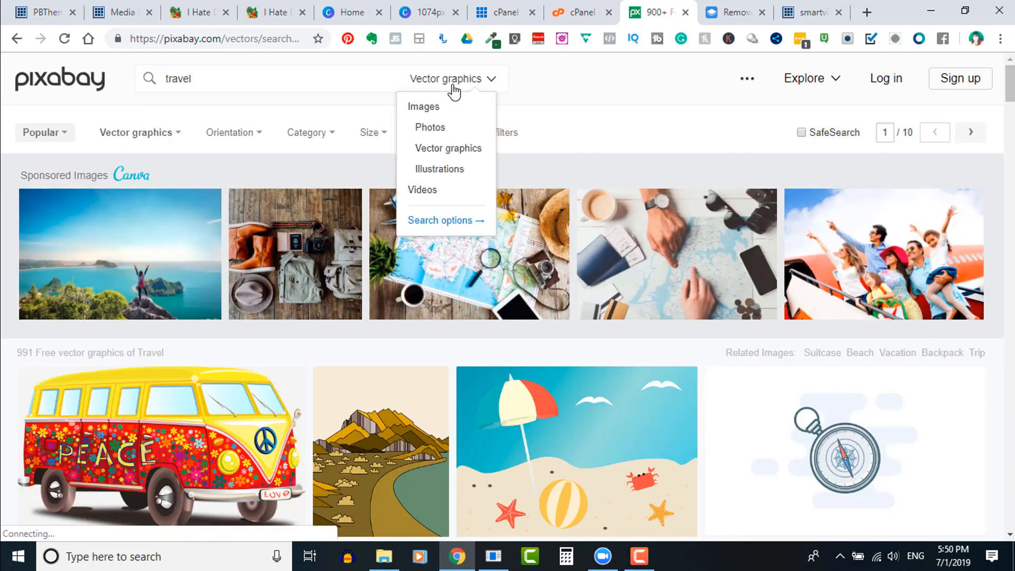
left_click(441, 149)
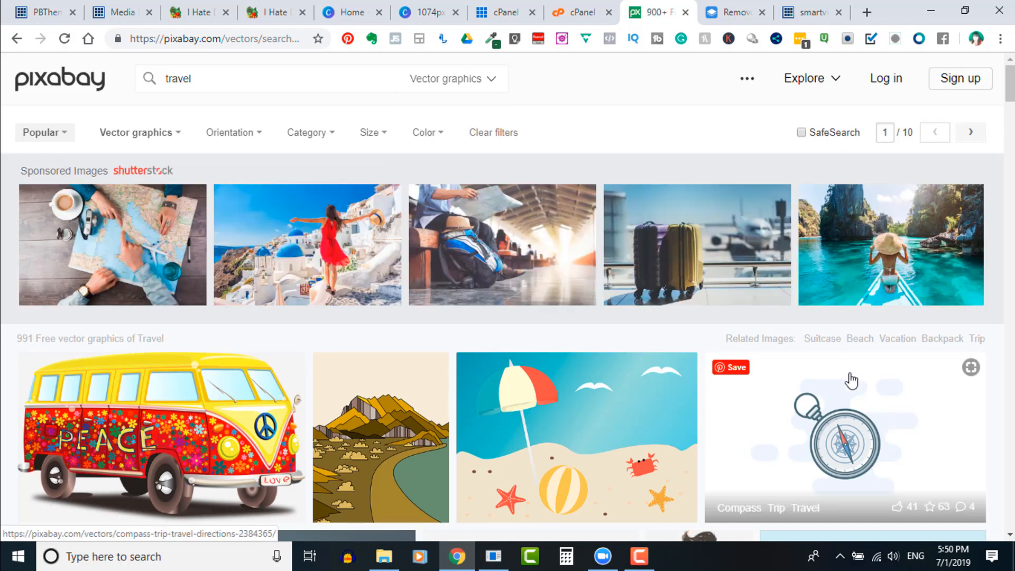
Step: Browse the travel graphics for a logo illustration and open the waving woman with red suitcases
scroll(750, 360, "down", 4)
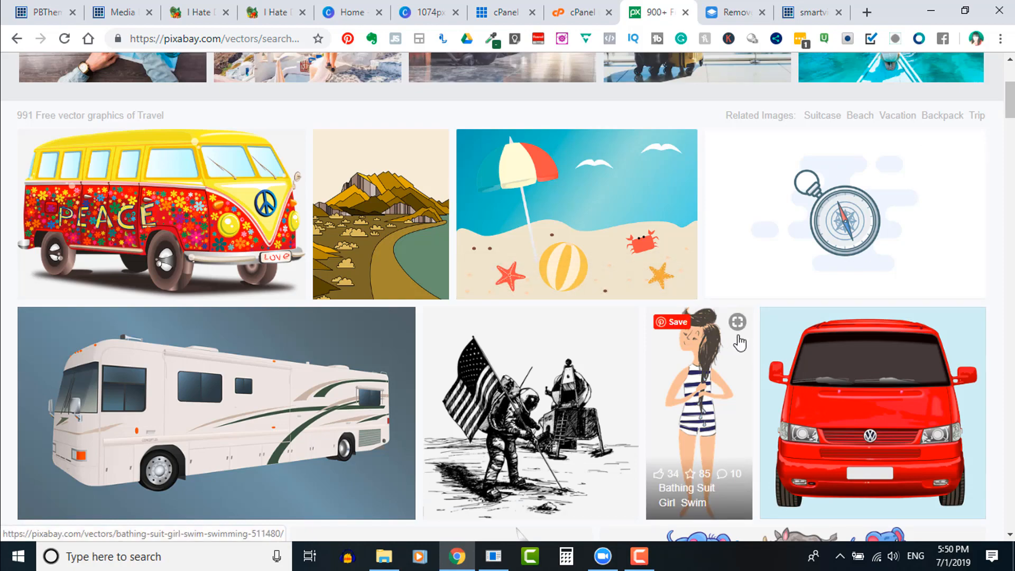
scroll(739, 343, "down", 10)
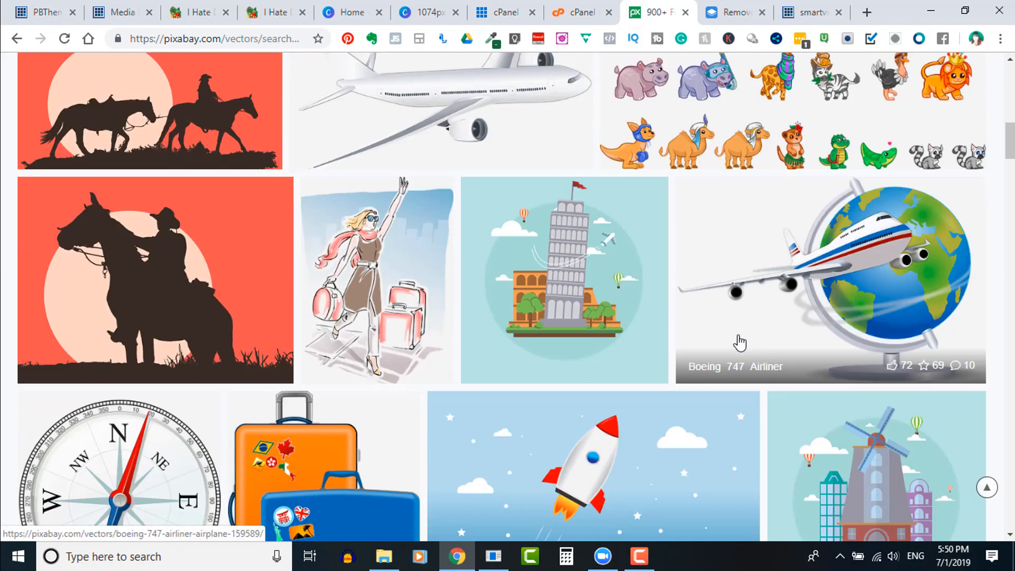
scroll(739, 343, "down", 1)
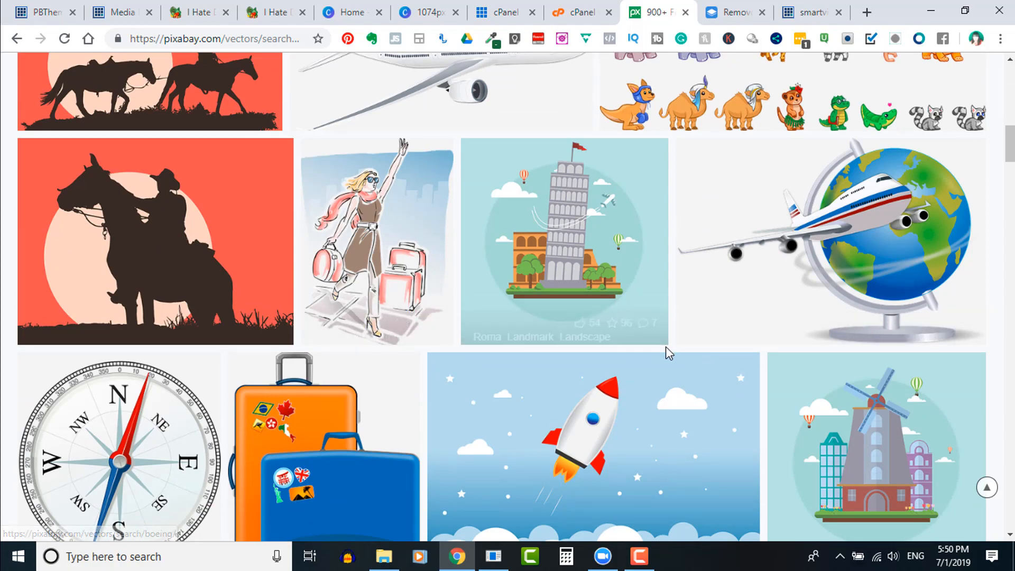
scroll(665, 347, "down", 8)
scroll(667, 354, "down", 15)
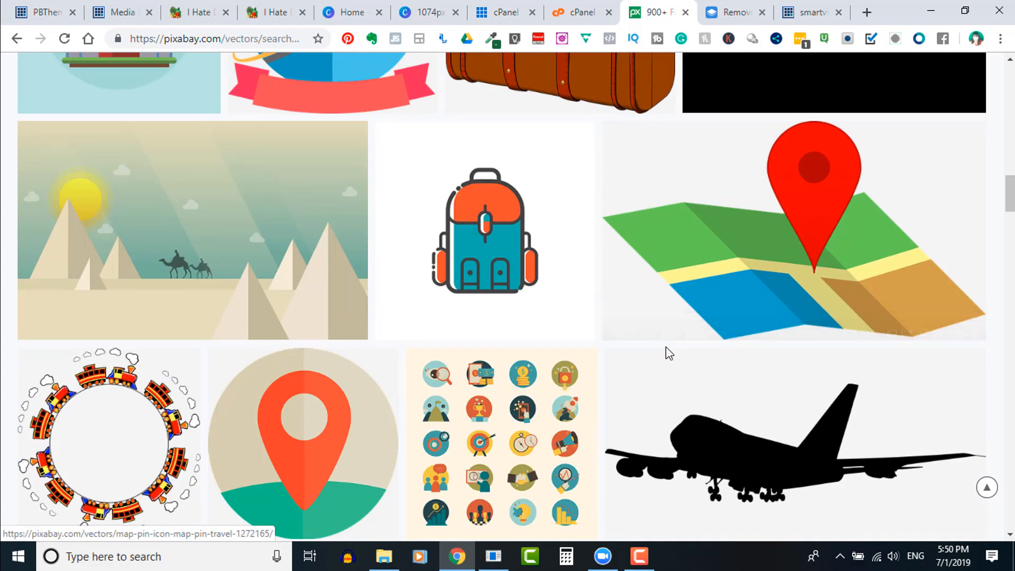
scroll(667, 353, "down", 10)
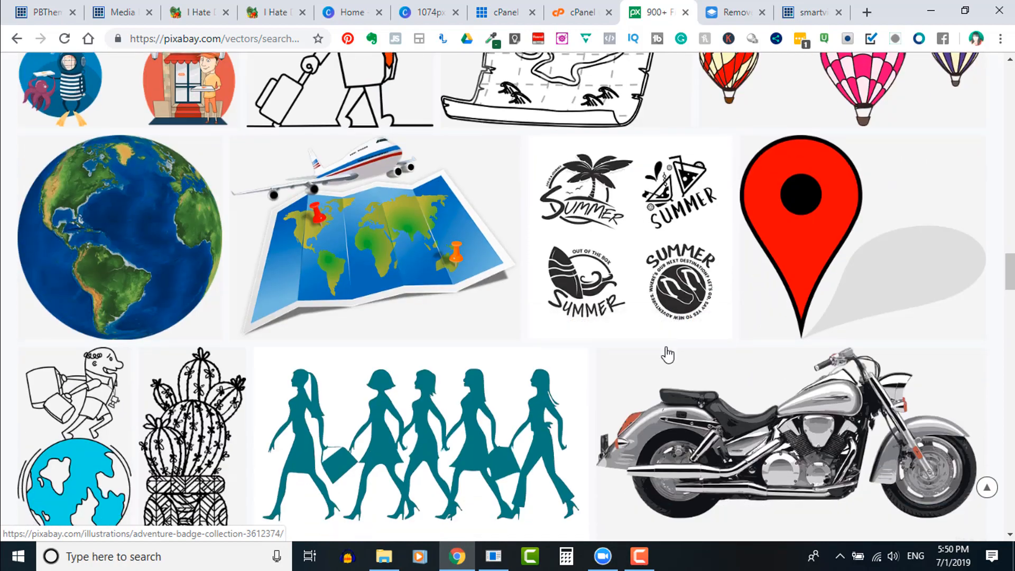
scroll(667, 354, "down", 6)
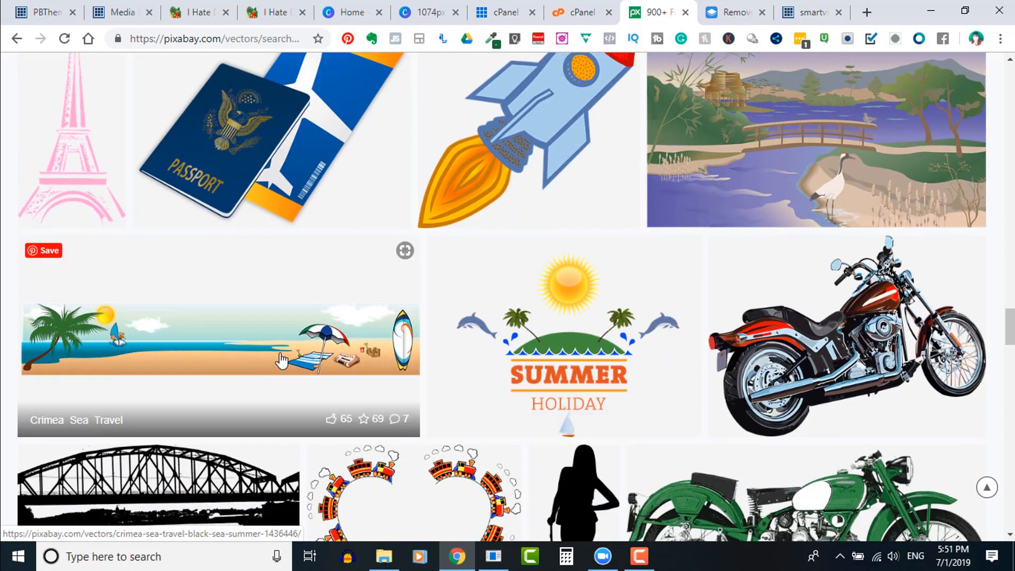
scroll(428, 411, "down", 6)
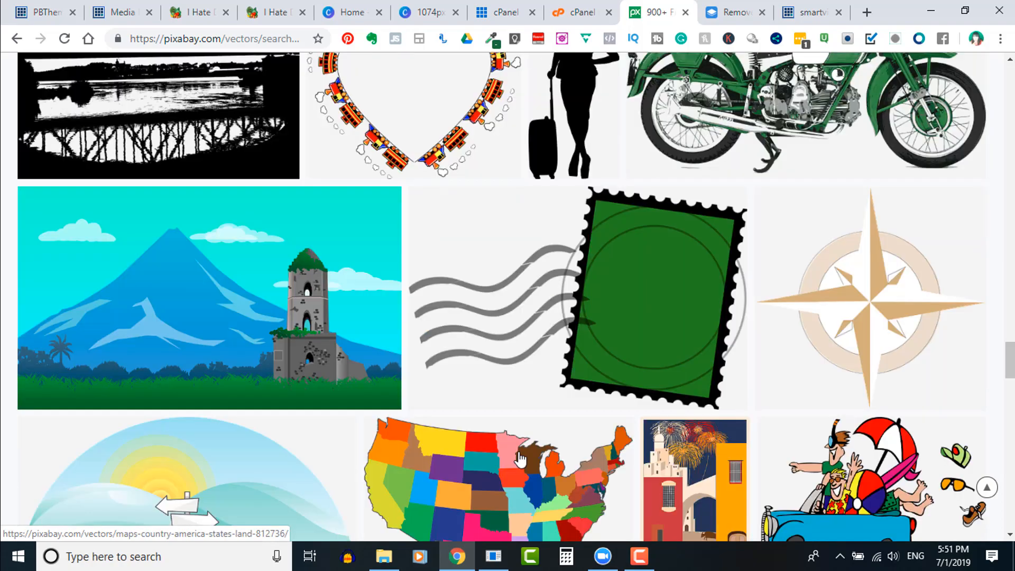
scroll(516, 458, "up", 16)
scroll(520, 458, "up", 20)
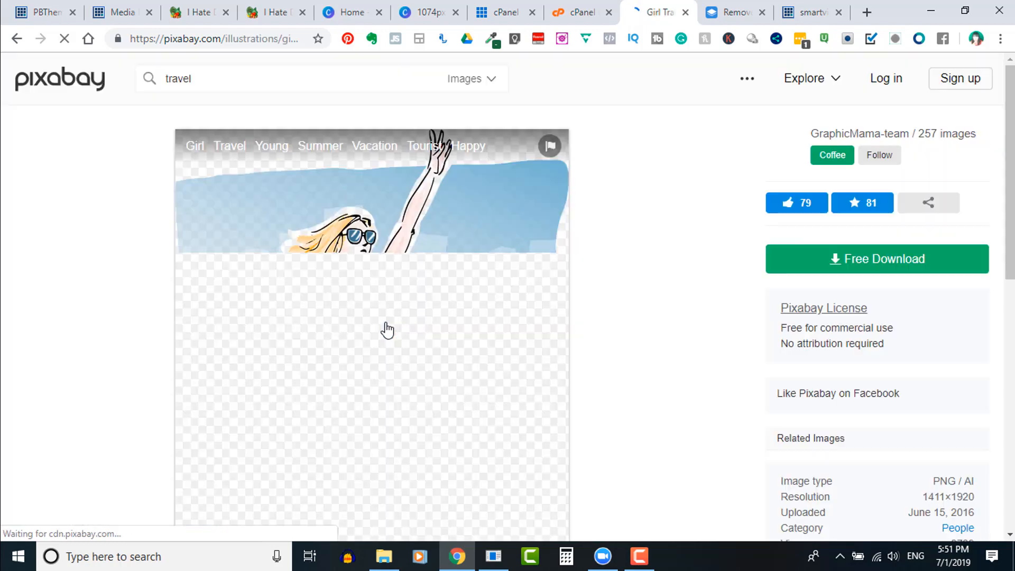
Step: Download the waving woman illustration as a 940×1280 PNG, completing the captcha, and show the downloaded file in its folder
scroll(876, 288, "down", 1)
left_click(877, 288)
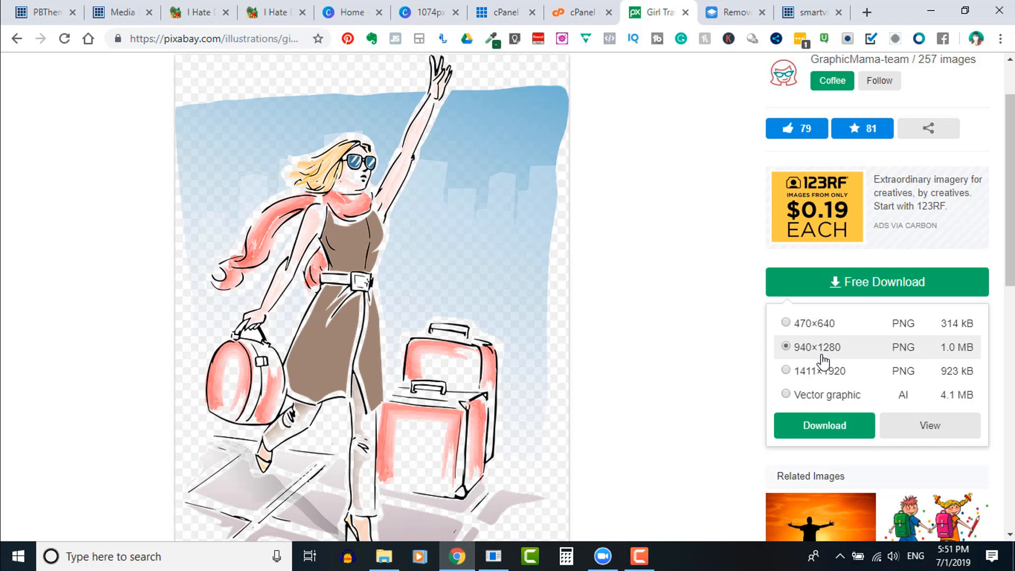
left_click(836, 431)
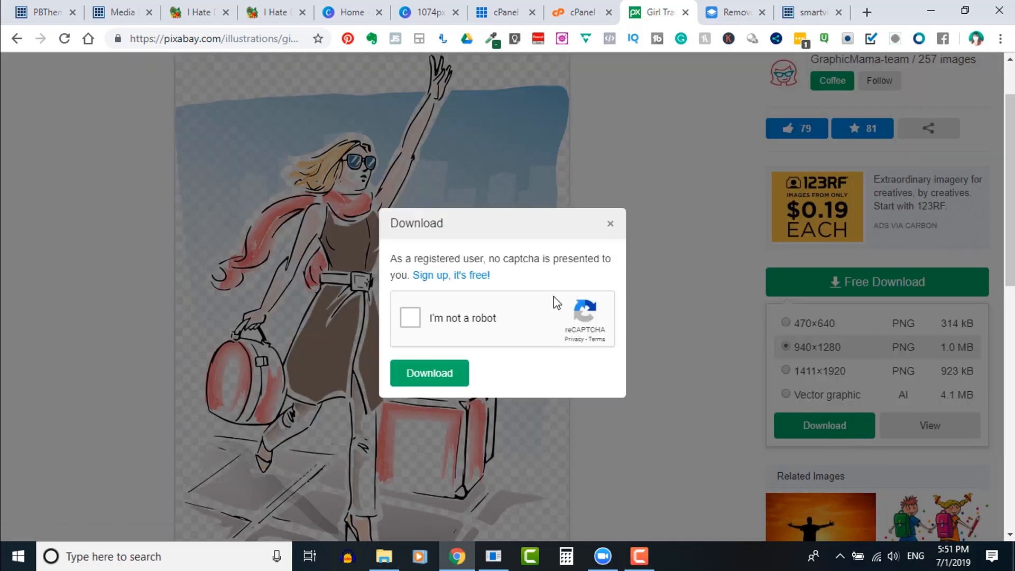
left_click(412, 318)
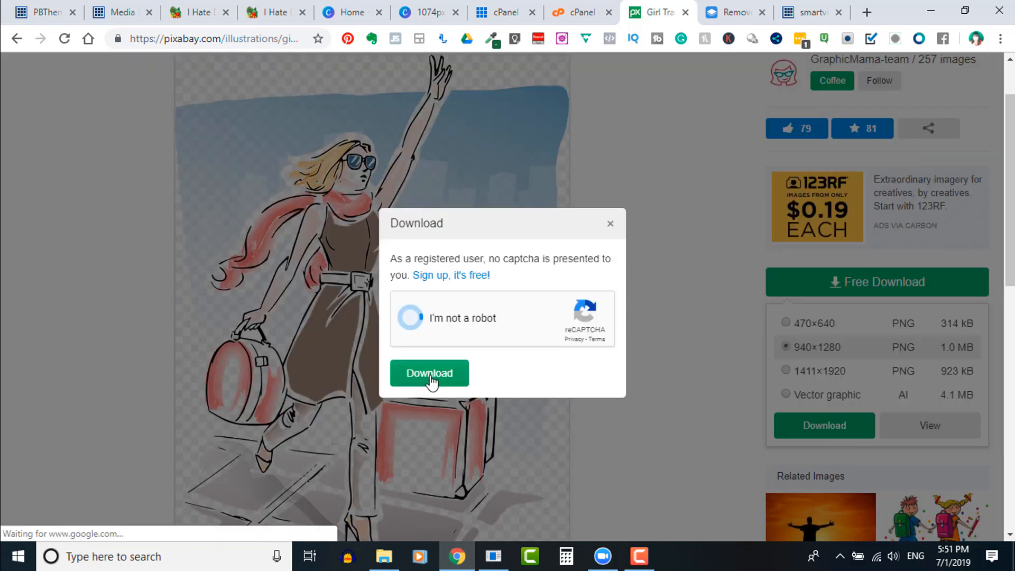
left_click(429, 374)
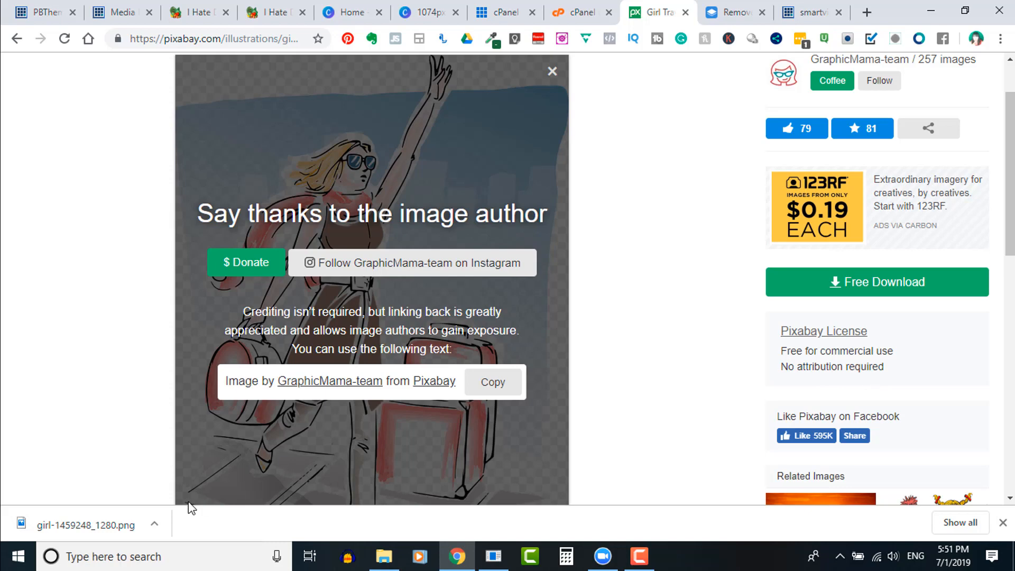
right_click(95, 533)
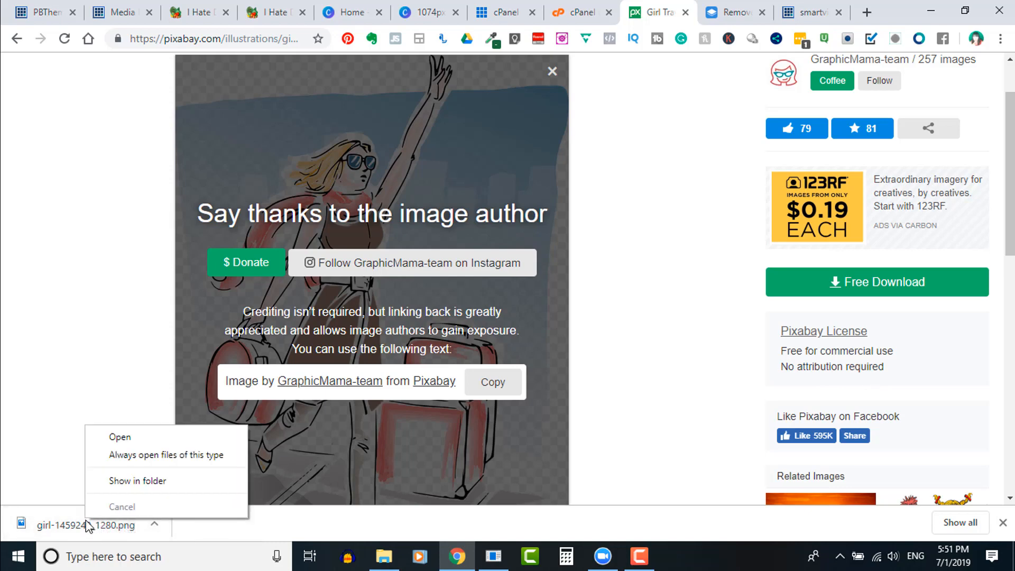
left_click(139, 481)
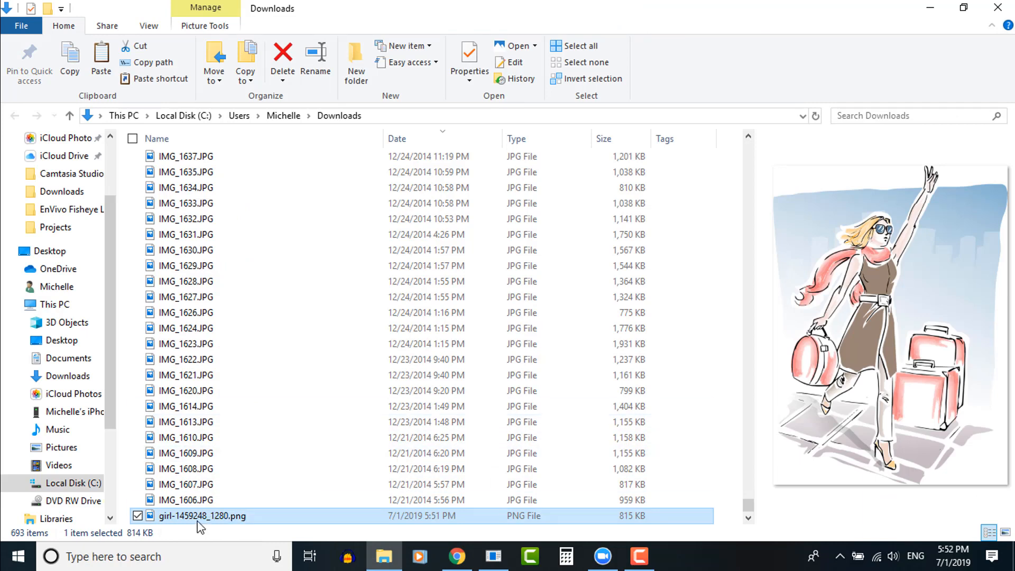
Step: Return to the Canva logo design and upload girl-1459248_1280.png from the Downloads folder
left_click(458, 556)
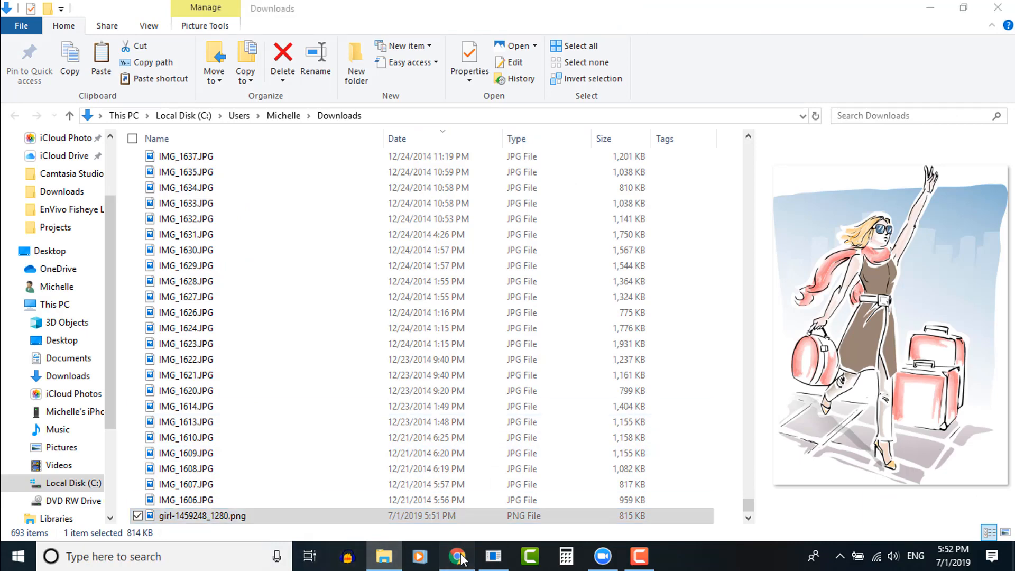
left_click(427, 15)
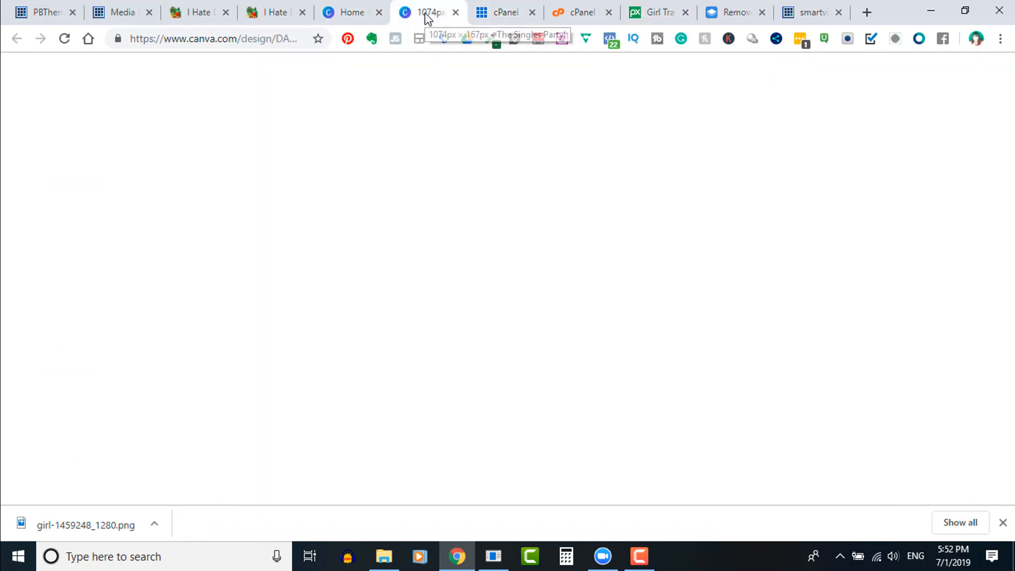
left_click(25, 394)
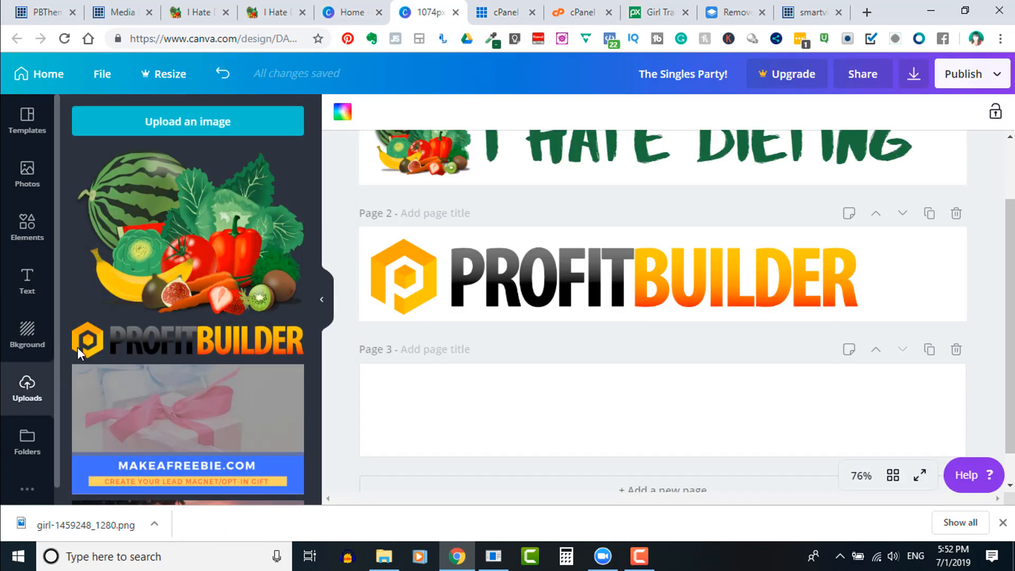
left_click(211, 132)
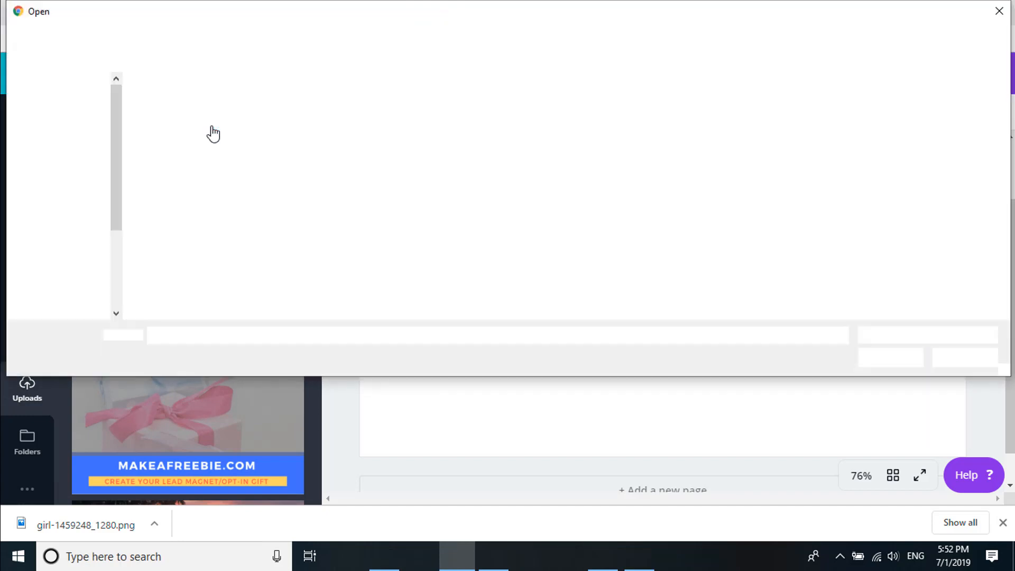
left_click_drag(805, 135, 808, 105)
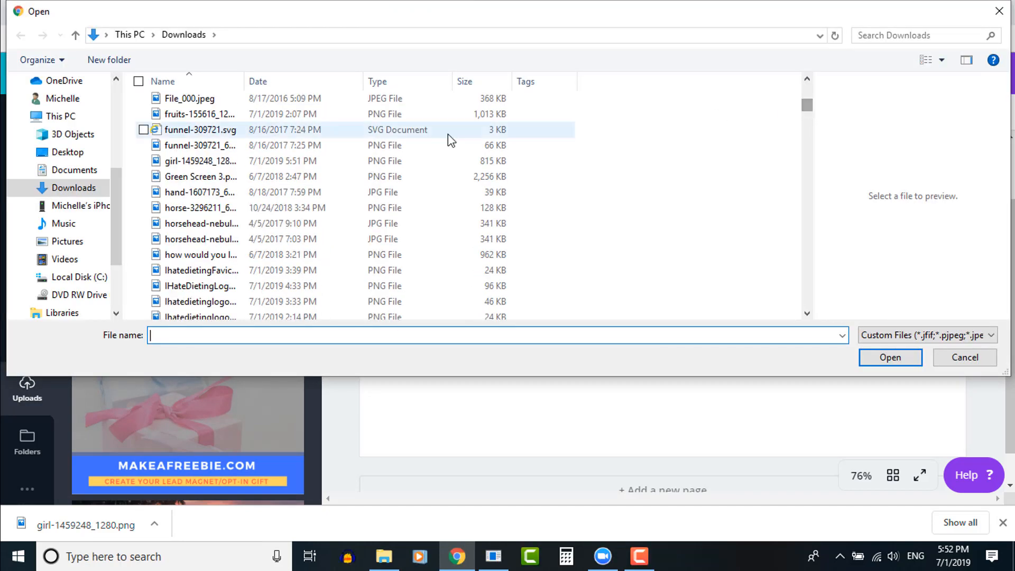
left_click(193, 164)
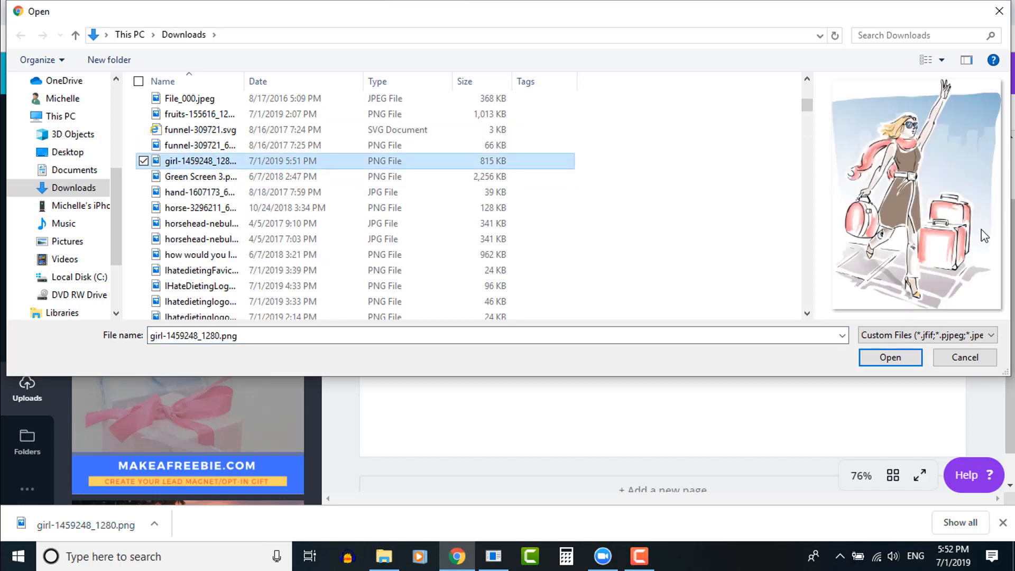
left_click(890, 357)
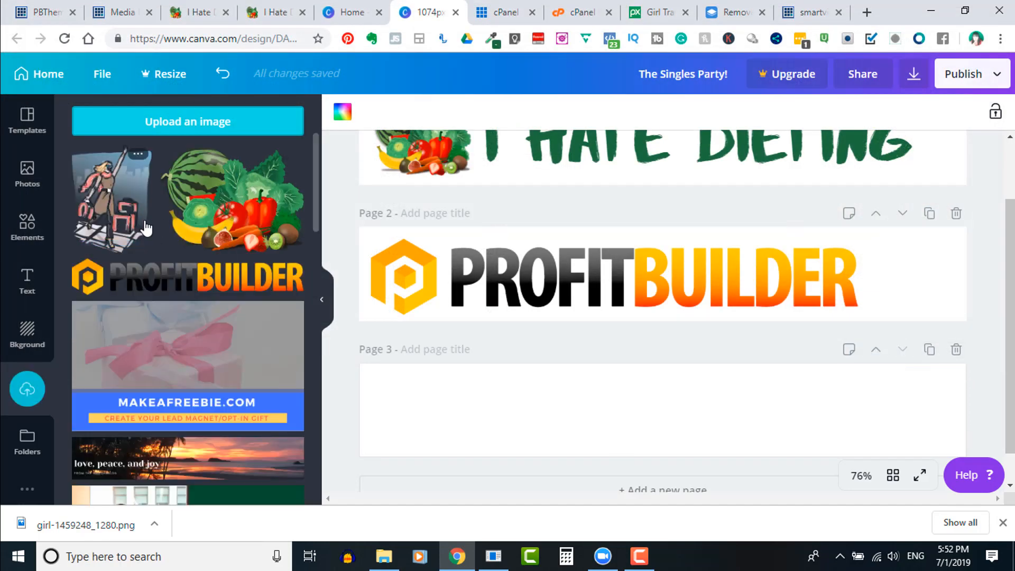
Step: Try the uploaded woman illustration on blank page 3, enlarged slightly to fit the page height, and delete it from the page
left_click_drag(114, 214, 381, 457)
mouse_move(417, 389)
left_mouse_down()
mouse_move(418, 376)
mouse_move(421, 394)
left_mouse_up()
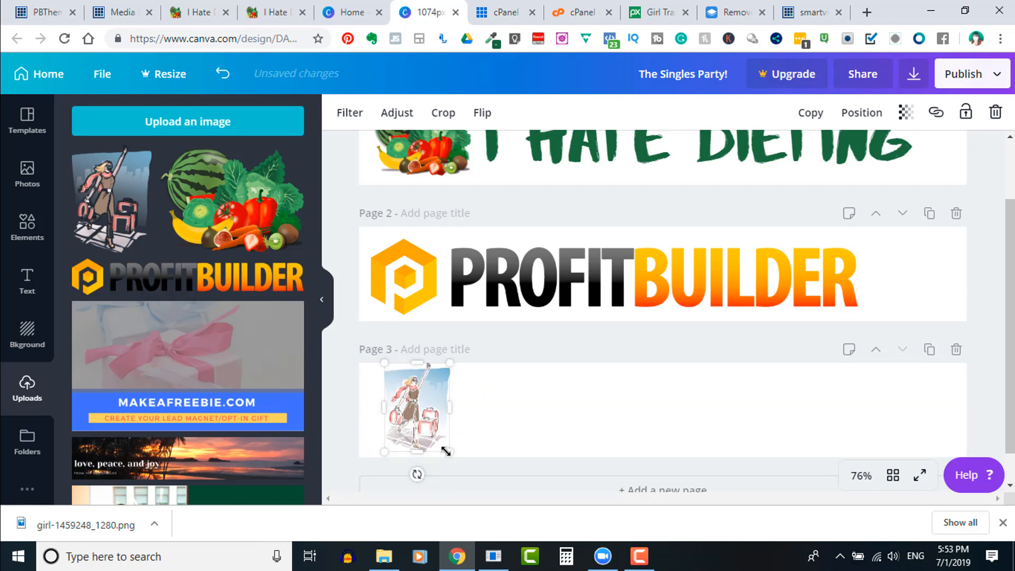
left_click_drag(446, 450, 453, 457)
left_click(555, 436)
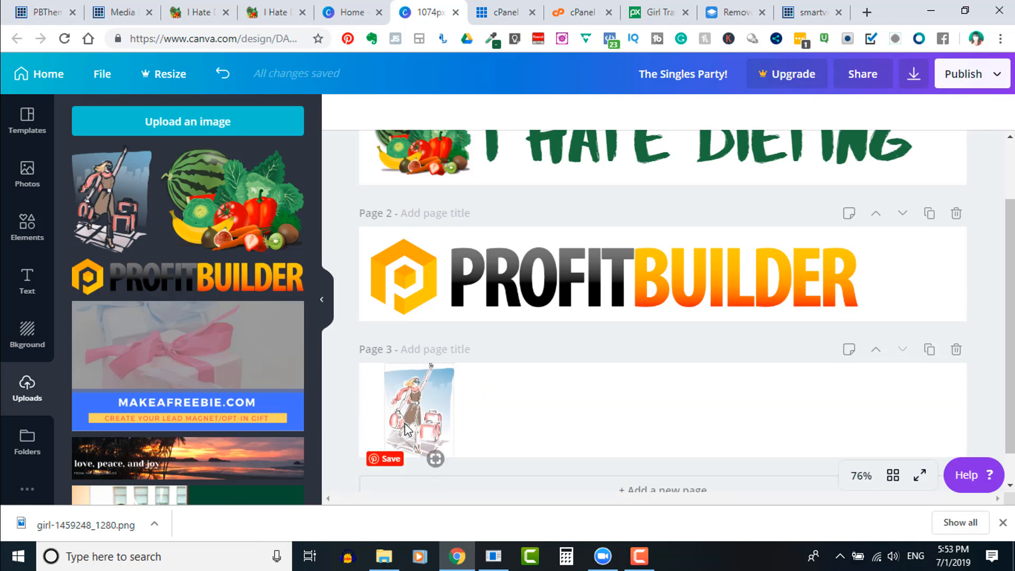
left_click(419, 413)
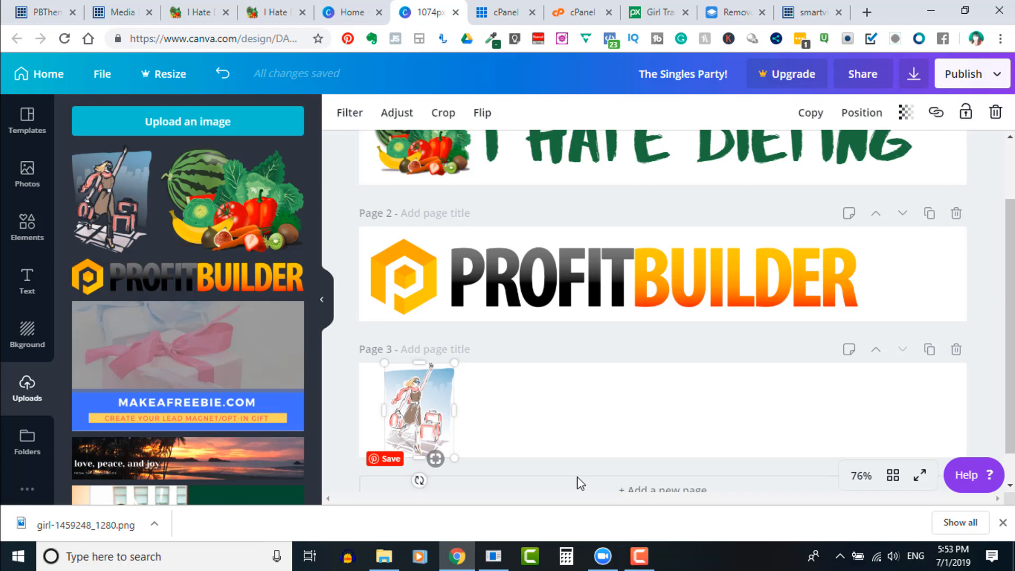
key("Delete")
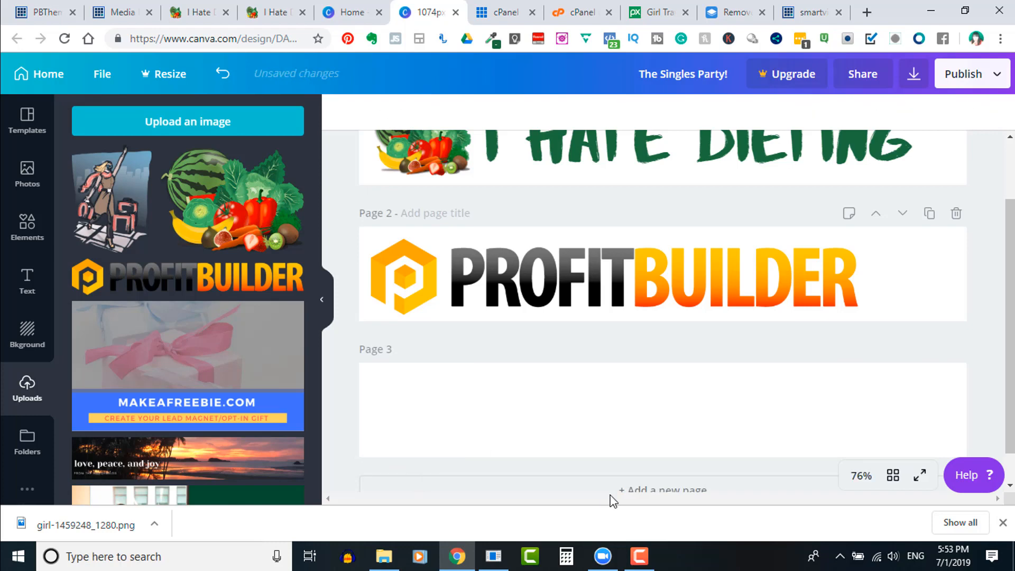
Step: Return to the Pixabay travel vector results and look through the first page for another logo illustration
left_click(653, 12)
left_click(16, 40)
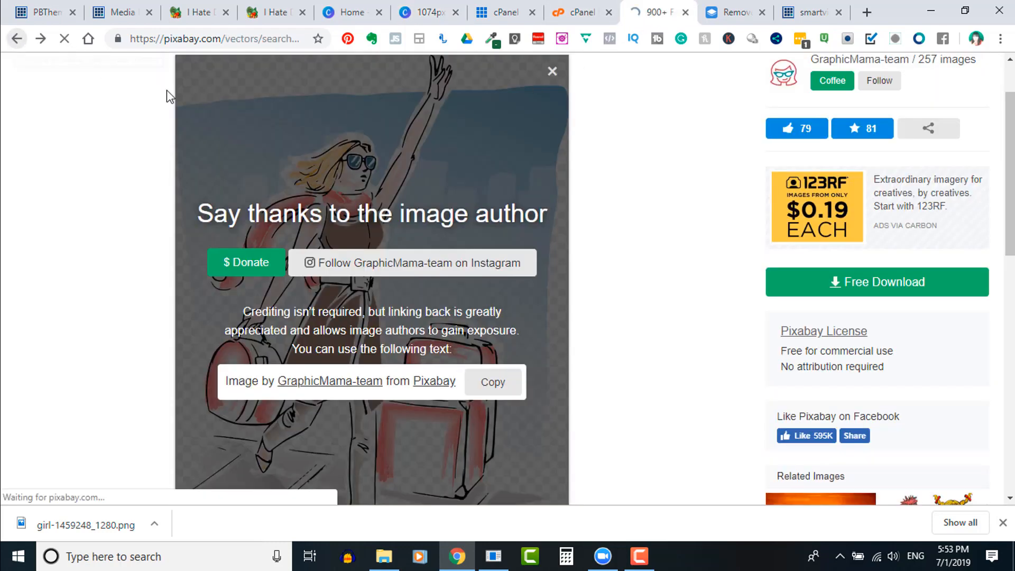
scroll(745, 436, "down", 1)
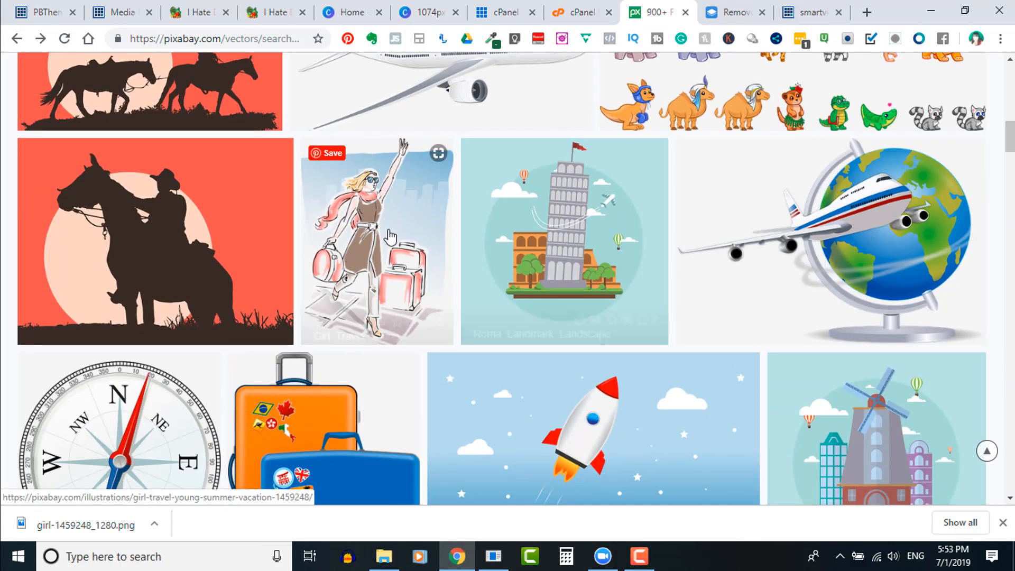
scroll(537, 369, "down", 3)
scroll(537, 369, "down", 5)
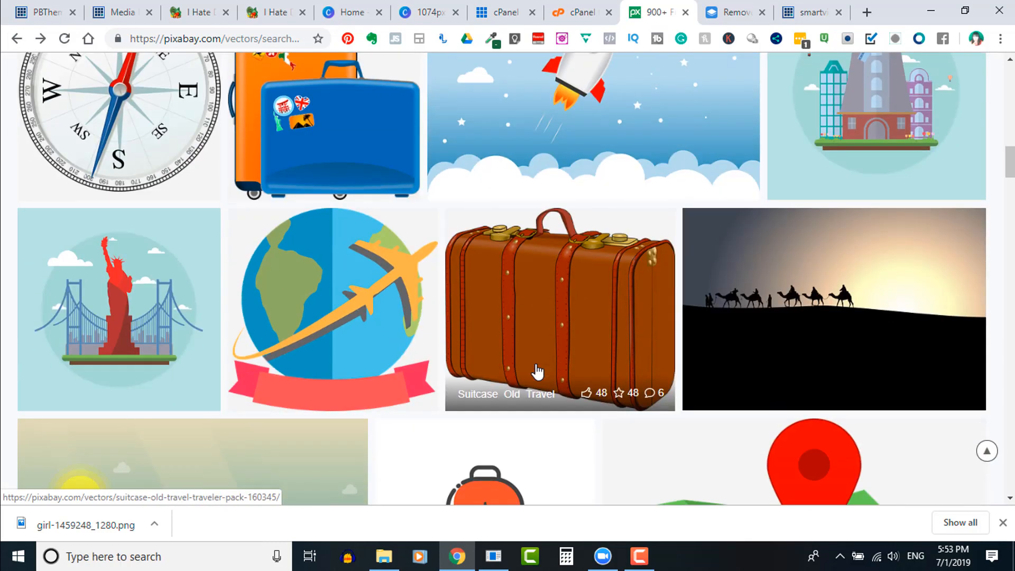
scroll(642, 395, "down", 18)
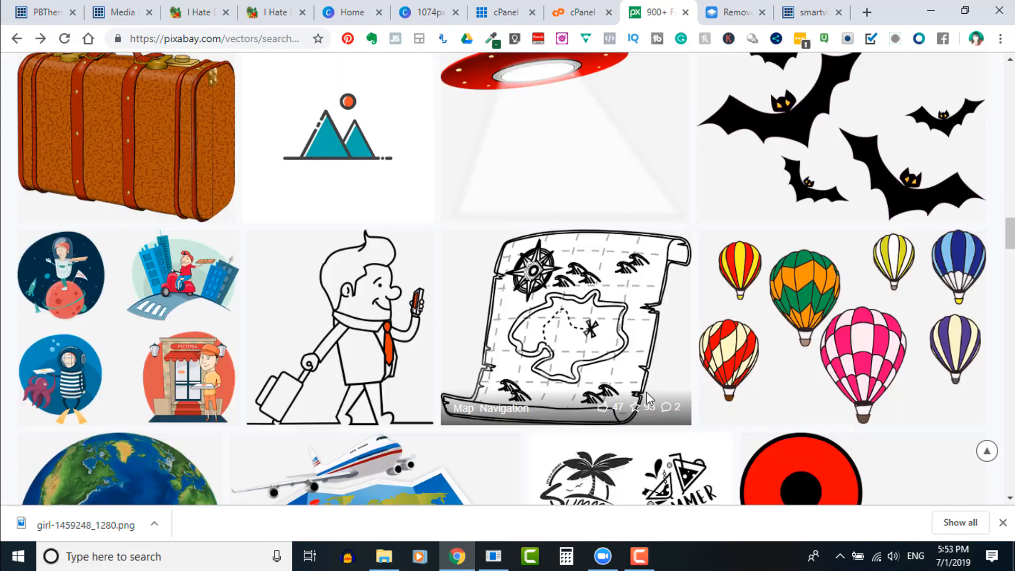
scroll(648, 400, "down", 20)
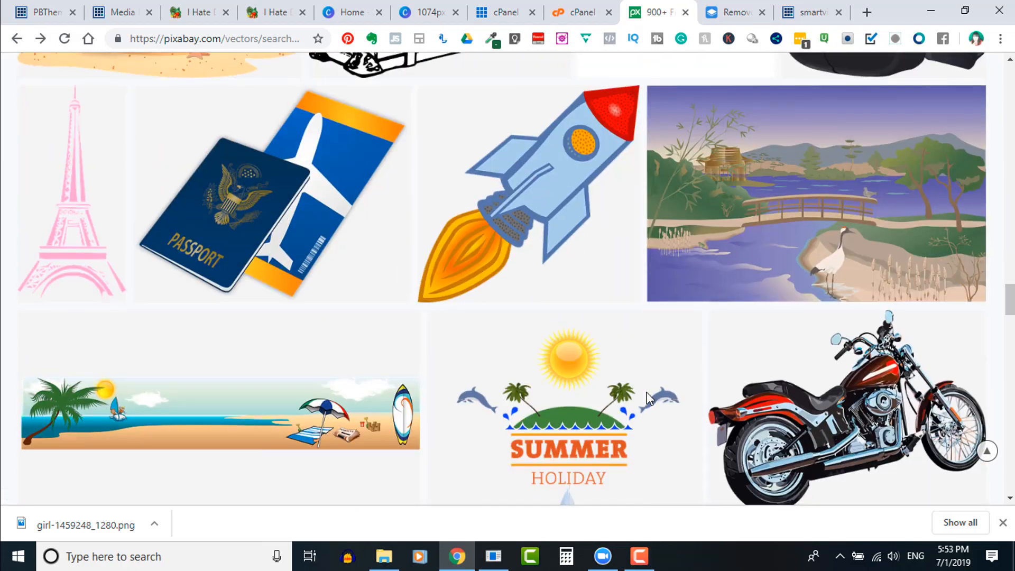
scroll(648, 401, "down", 12)
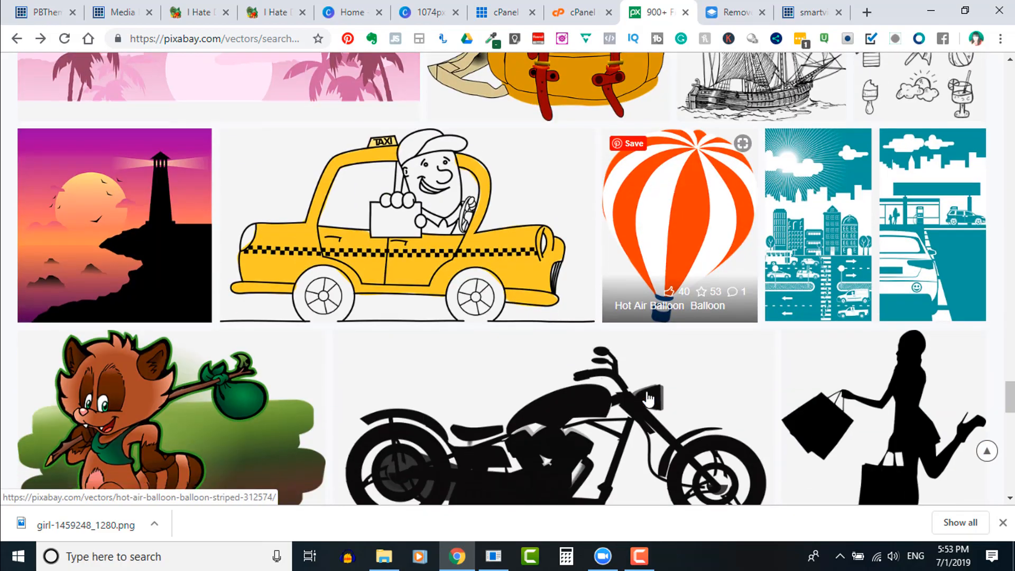
scroll(655, 404, "down", 10)
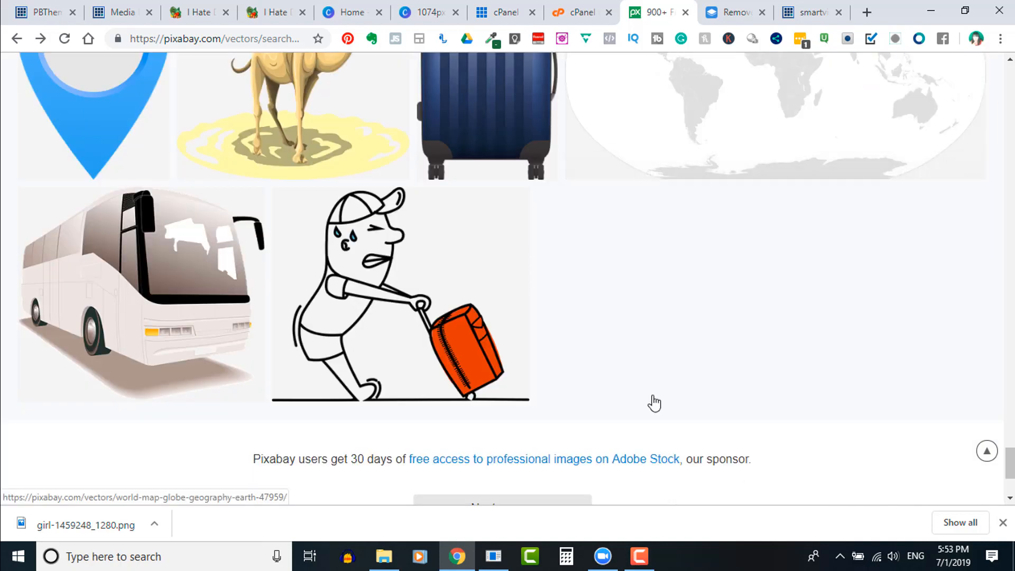
Step: Look through page 2 of the travel vector graphics for a suitable logo illustration
left_click(517, 437)
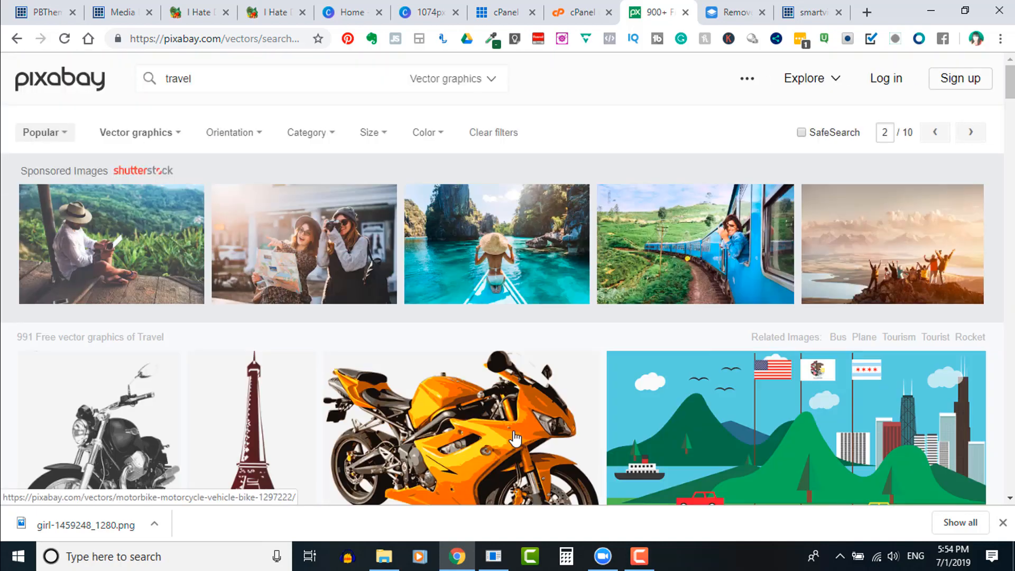
scroll(516, 439, "down", 11)
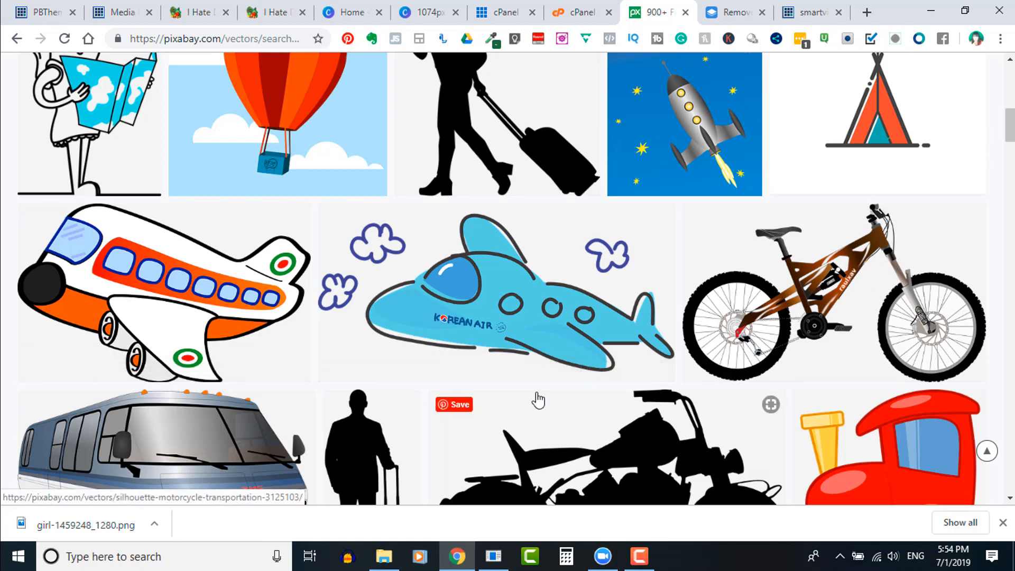
scroll(537, 400, "down", 4)
scroll(537, 399, "down", 8)
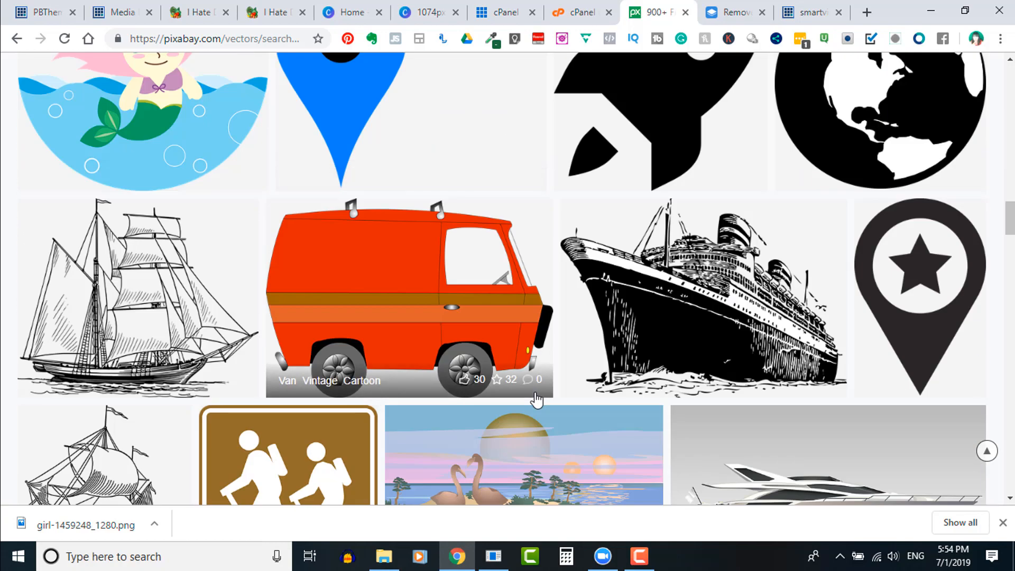
scroll(535, 392, "down", 10)
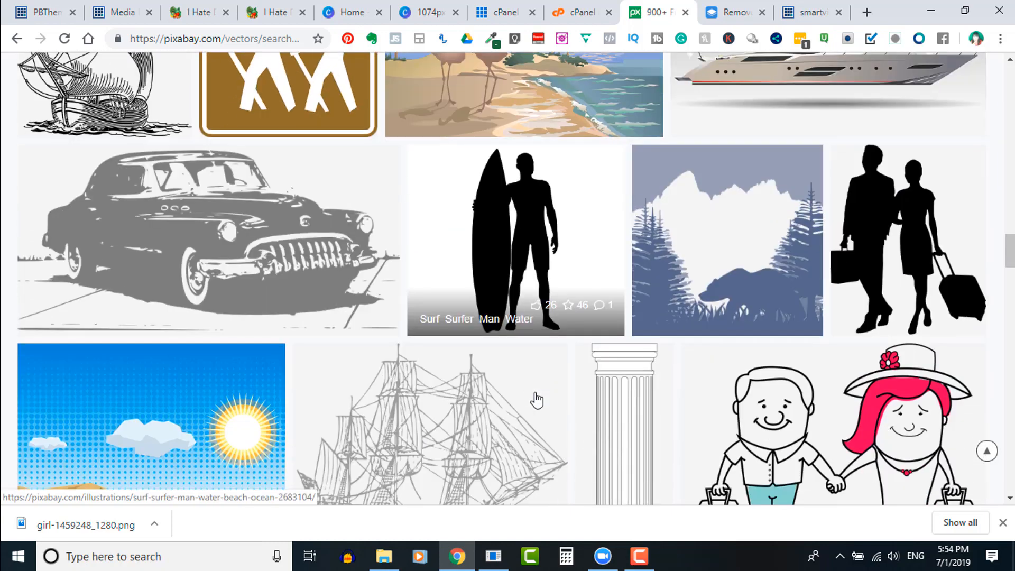
scroll(537, 401, "up", 4)
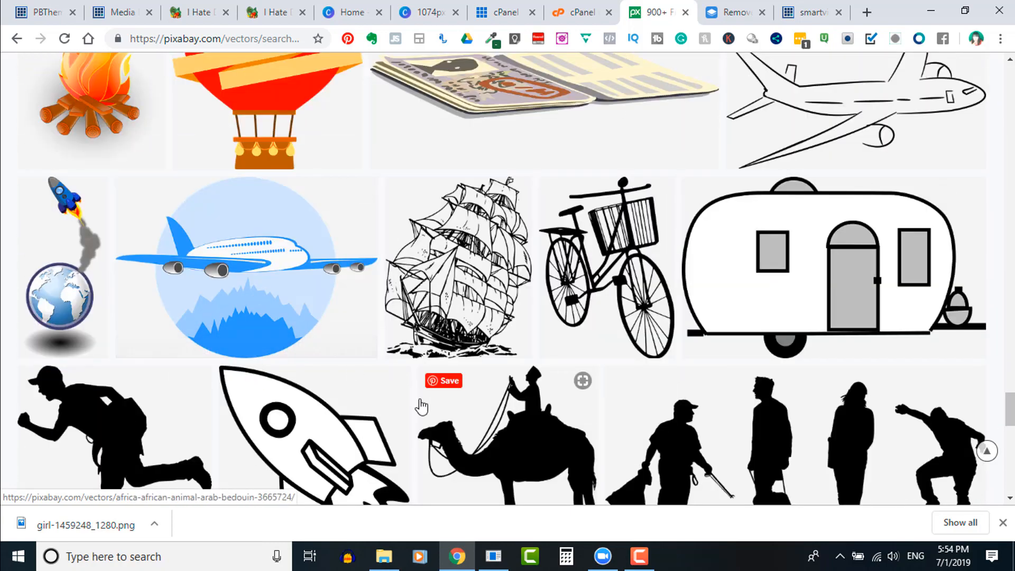
scroll(422, 406, "down", 8)
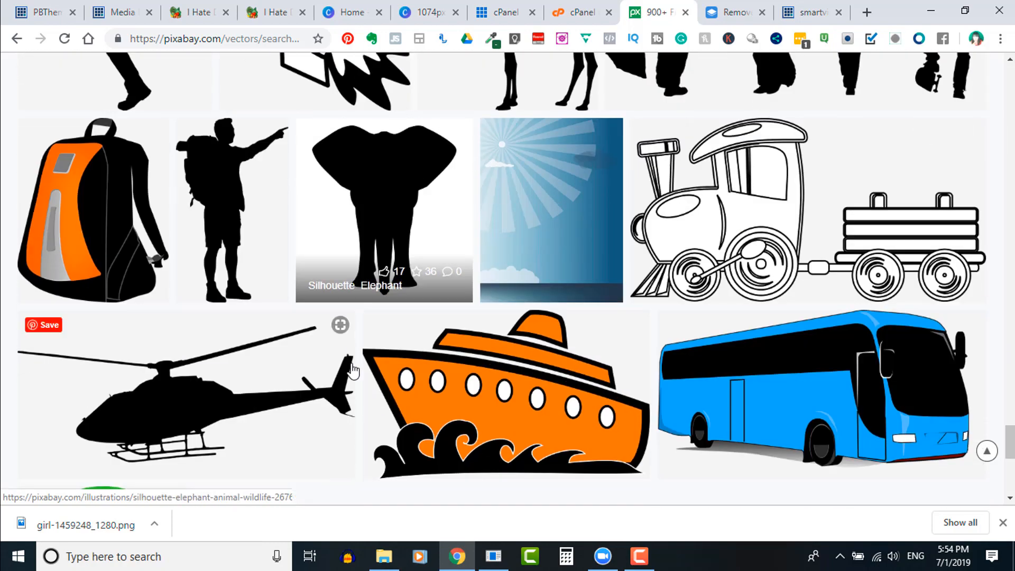
scroll(352, 370, "down", 5)
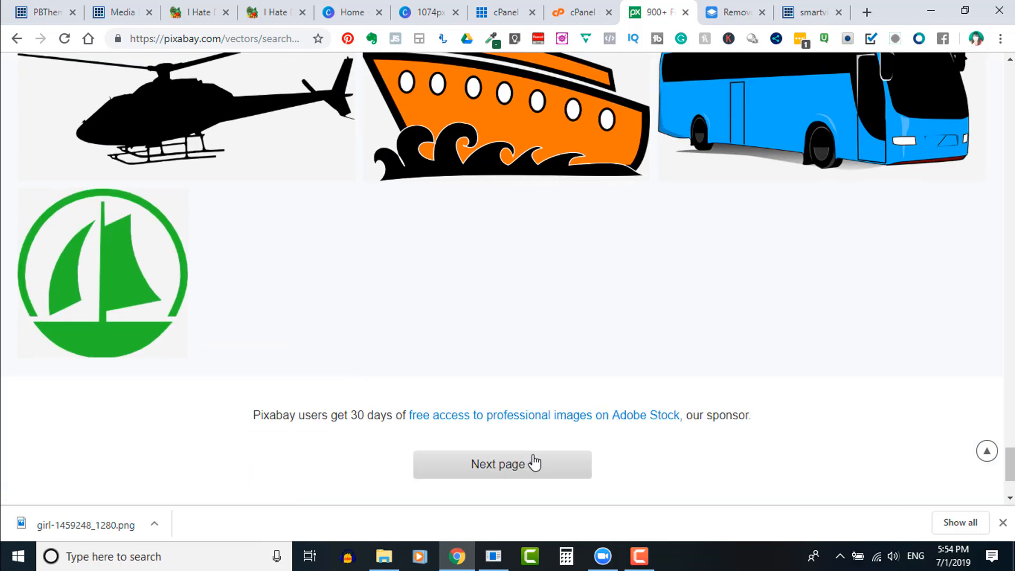
Step: Browse page 3 of the travel vector graphics and open the orange palm tree with two beach chairs
left_click(527, 465)
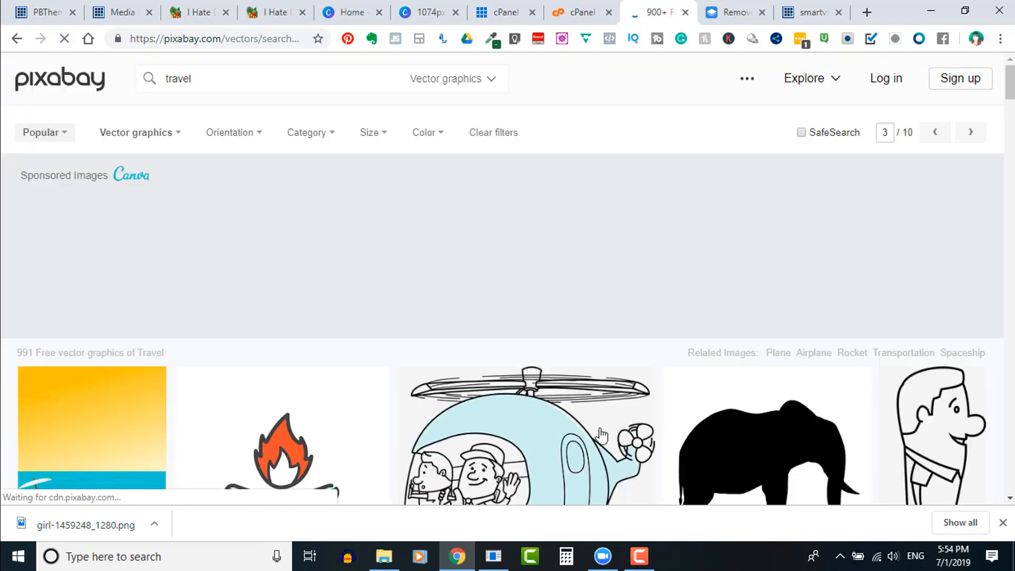
scroll(599, 436, "down", 5)
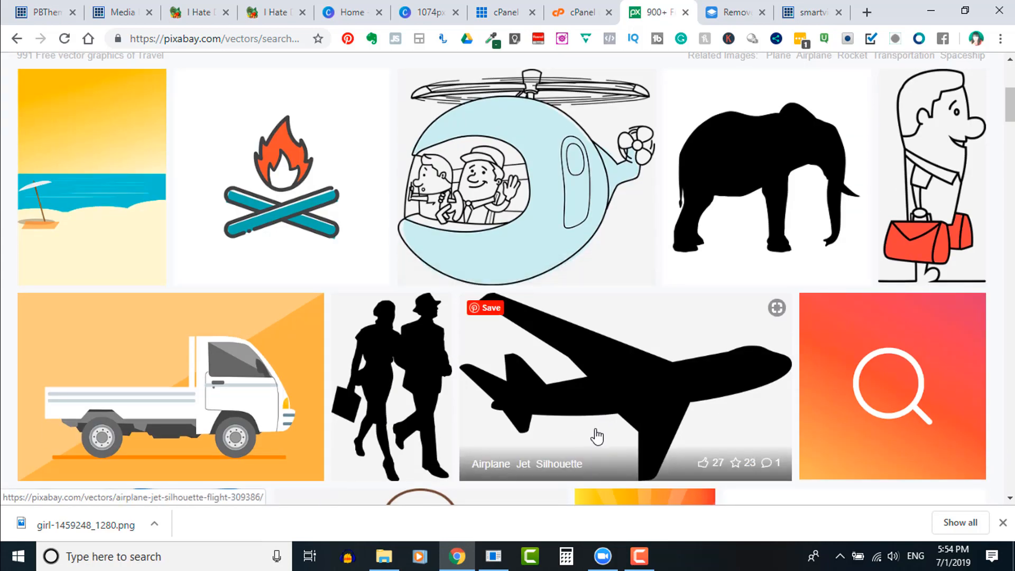
scroll(597, 436, "down", 5)
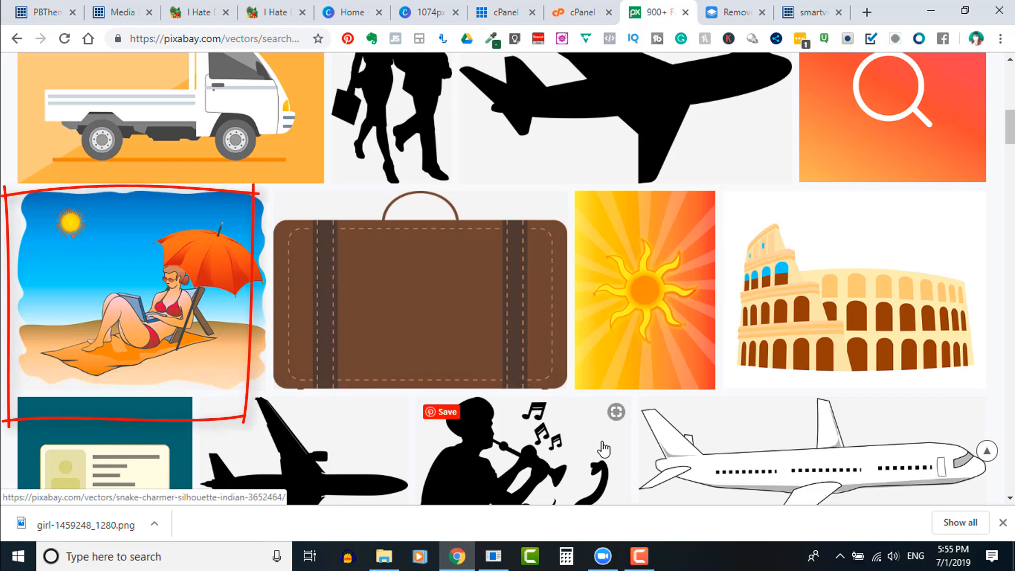
scroll(603, 448, "down", 6)
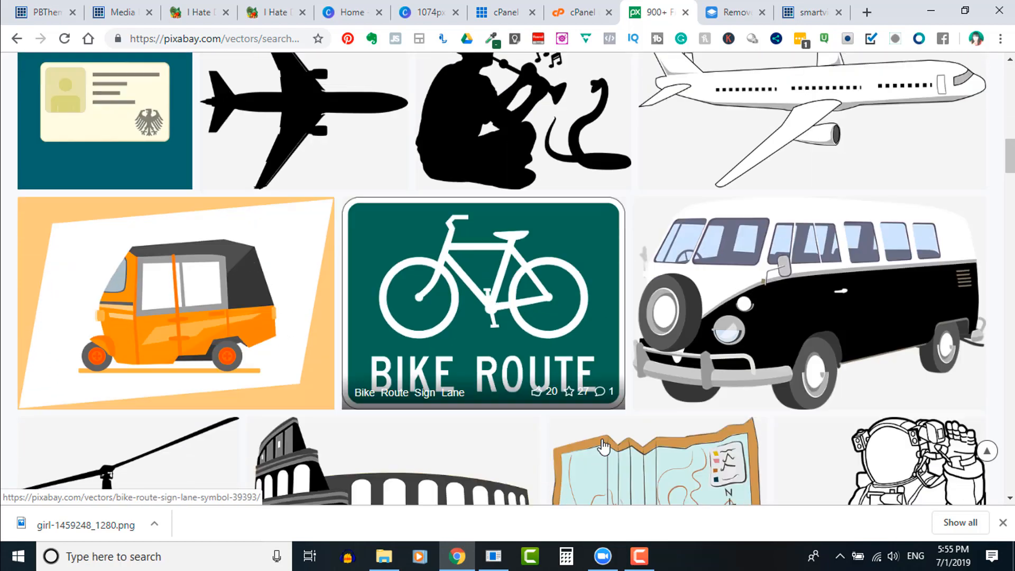
scroll(603, 447, "down", 2)
scroll(603, 446, "down", 9)
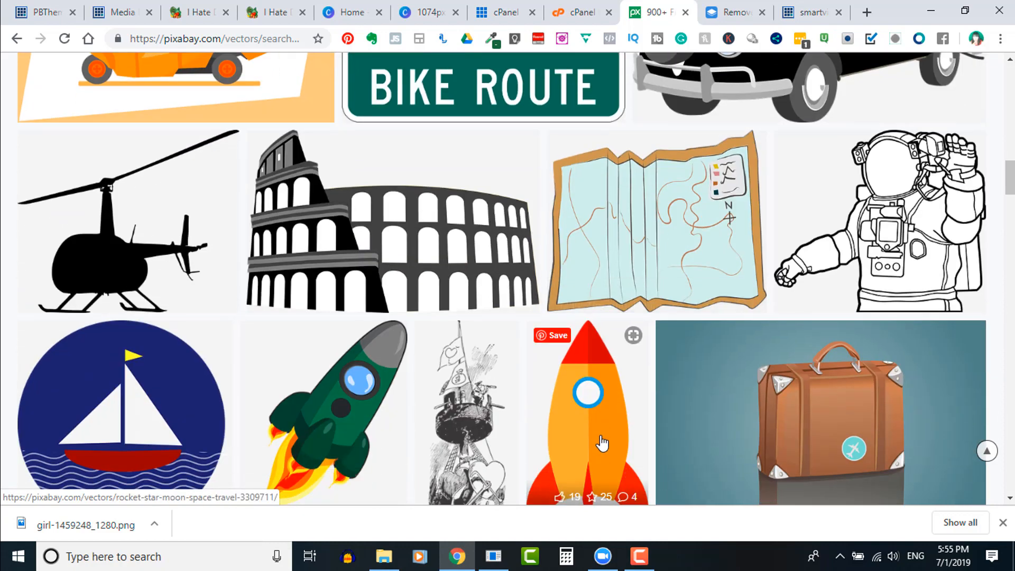
scroll(603, 443, "down", 10)
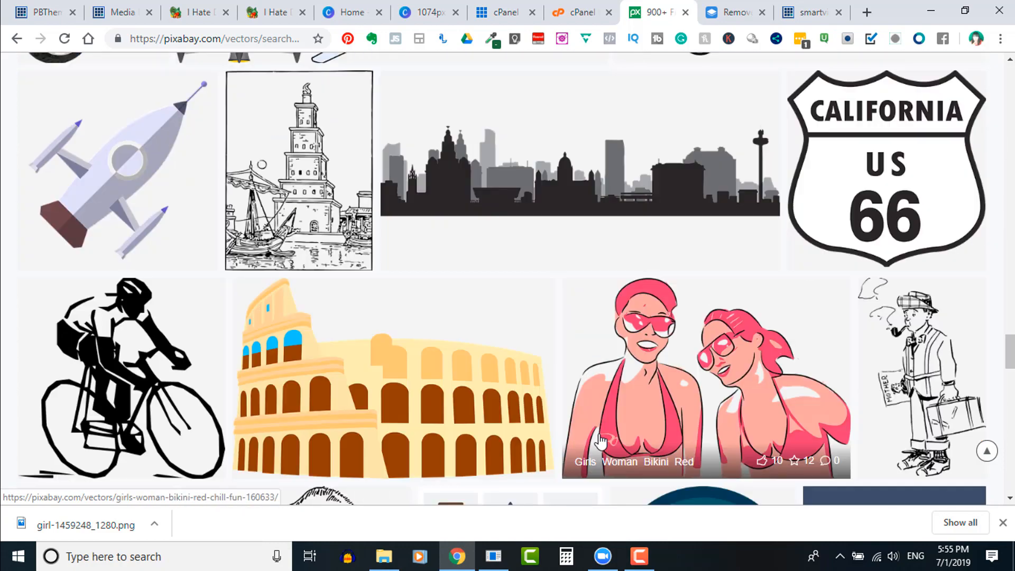
scroll(601, 440, "down", 10)
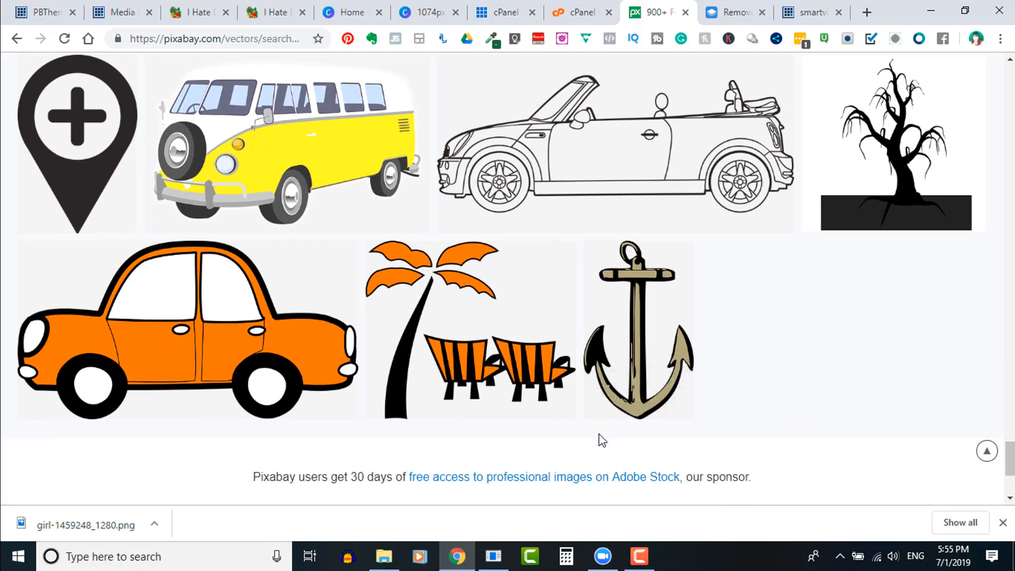
left_click(477, 352)
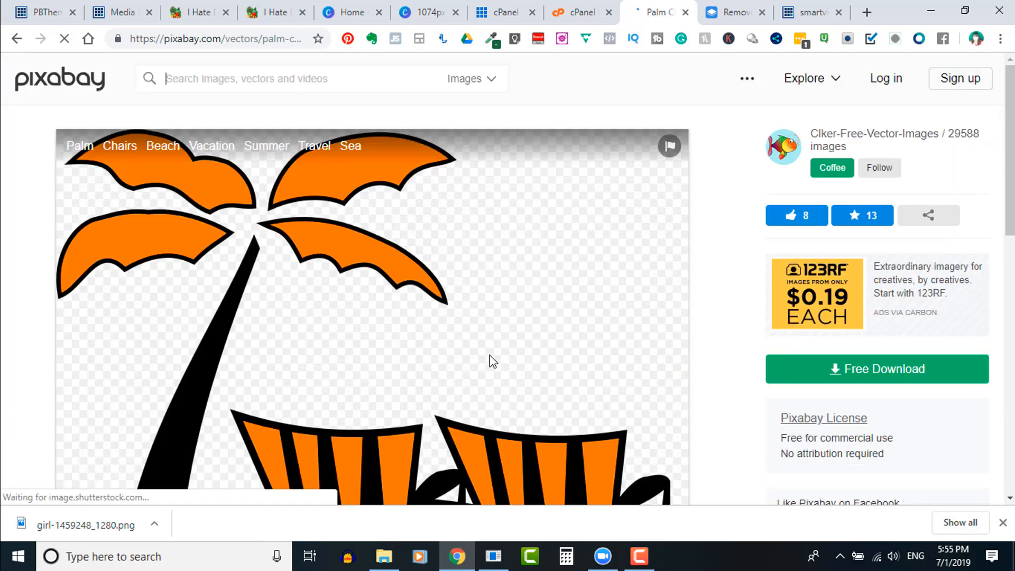
Step: Download the palm and beach chairs graphic as a 1280×1084 PNG, completing the captcha, and show the downloaded file in its folder
left_click(911, 372)
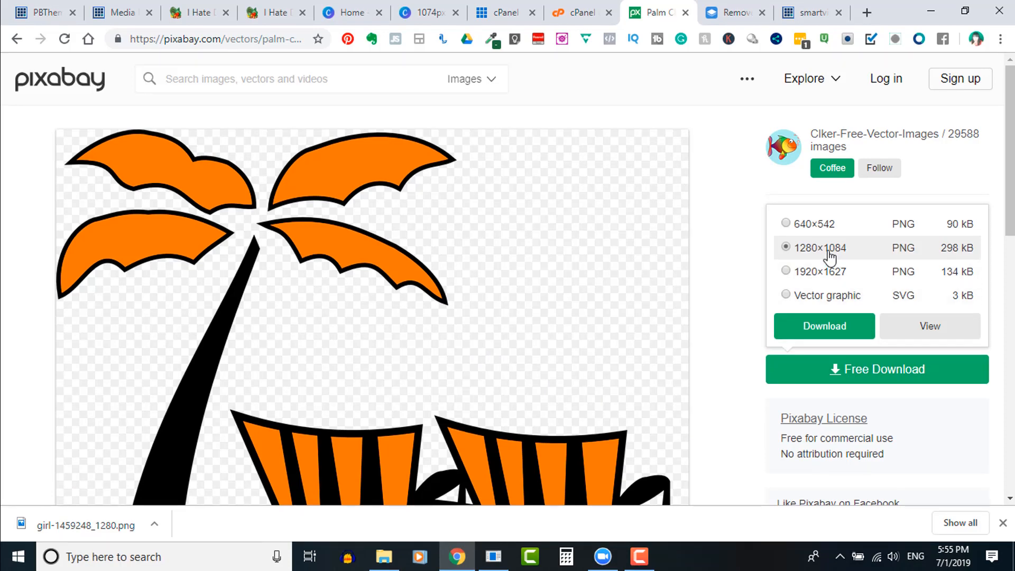
left_click(844, 333)
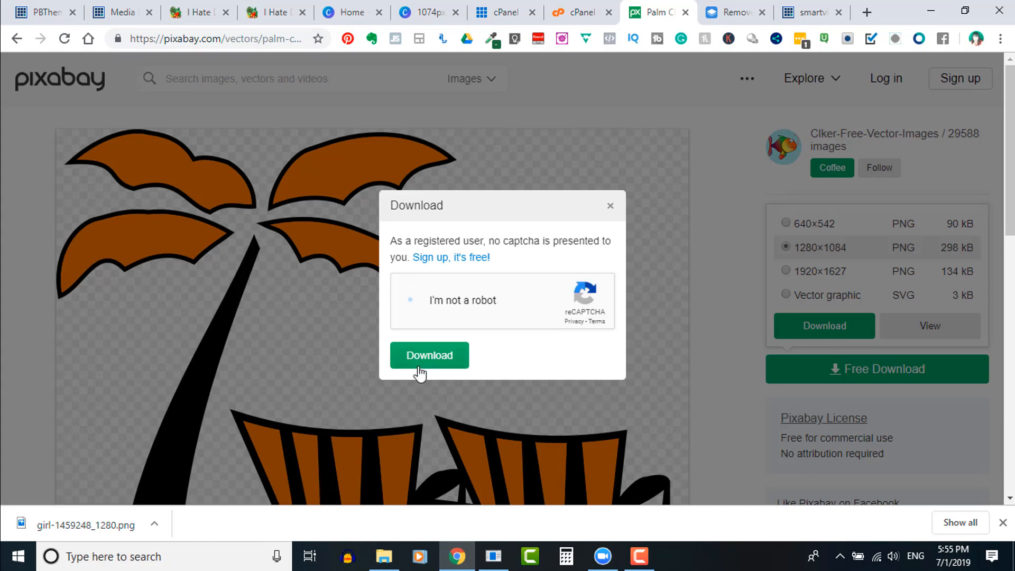
left_click(425, 360)
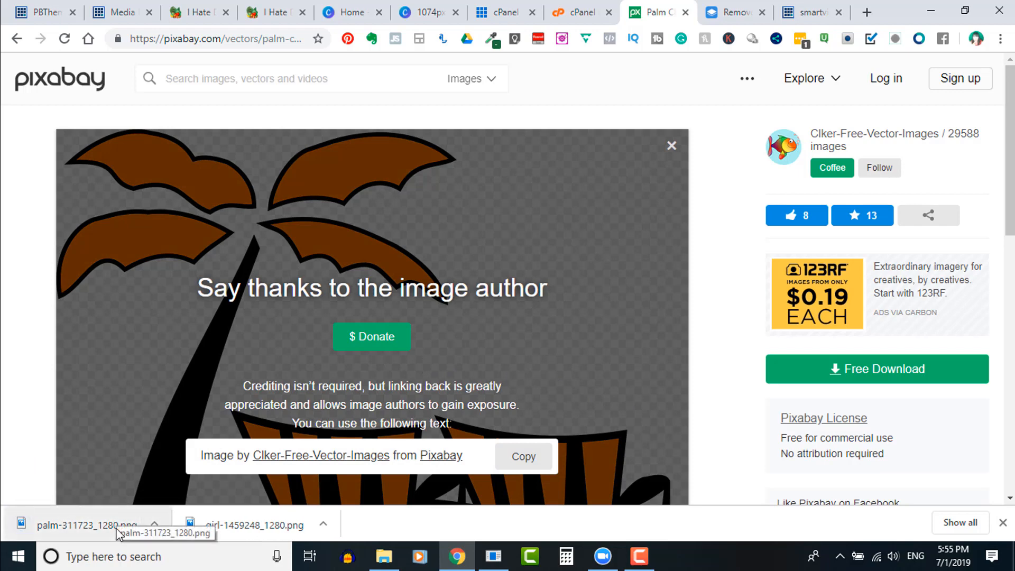
right_click(88, 526)
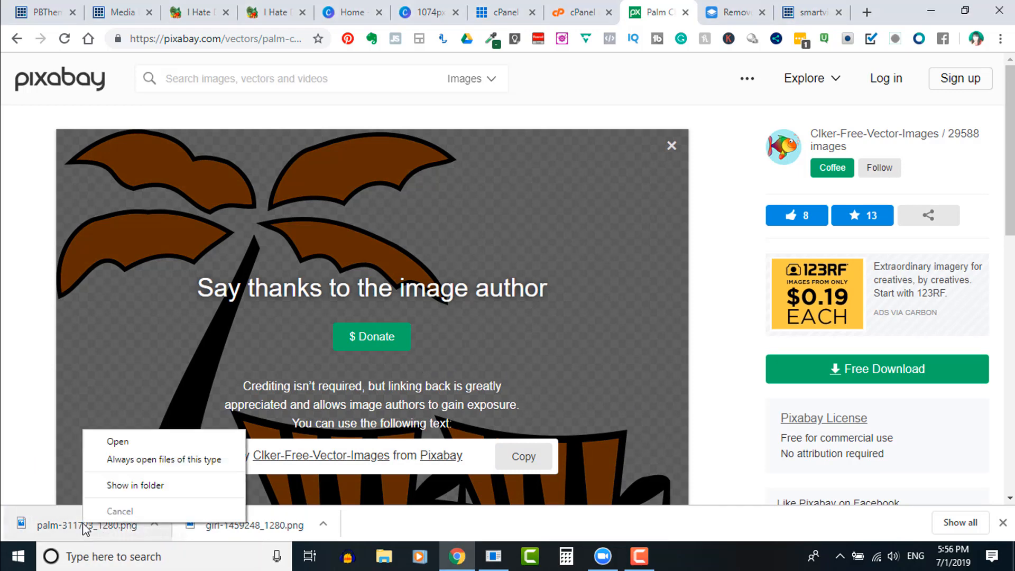
left_click(128, 485)
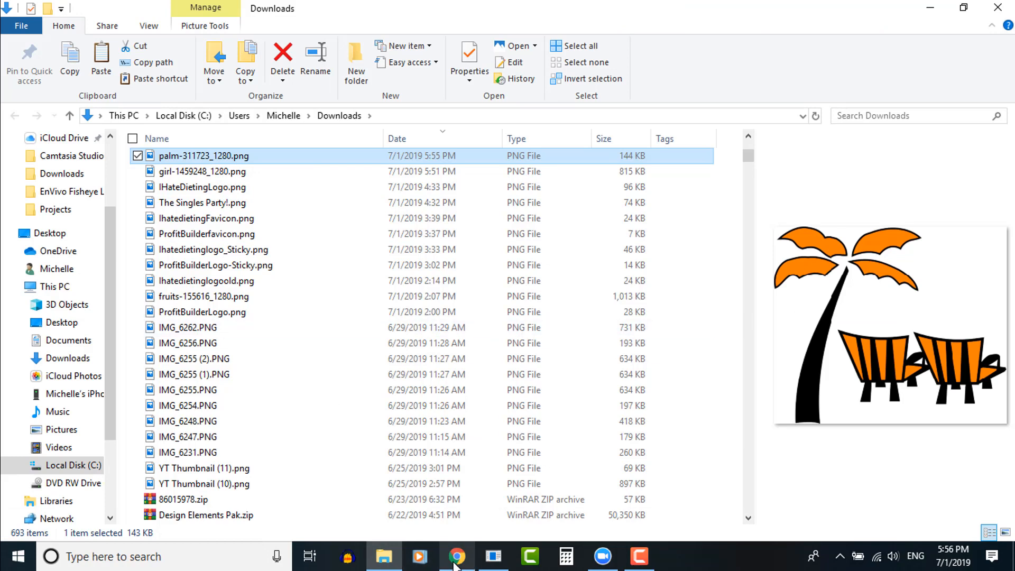
Step: Upload palm-311723_1280.png from Downloads to the Canva logo design and place the image at the left end of page 3
left_click_drag(210, 155, 426, 435)
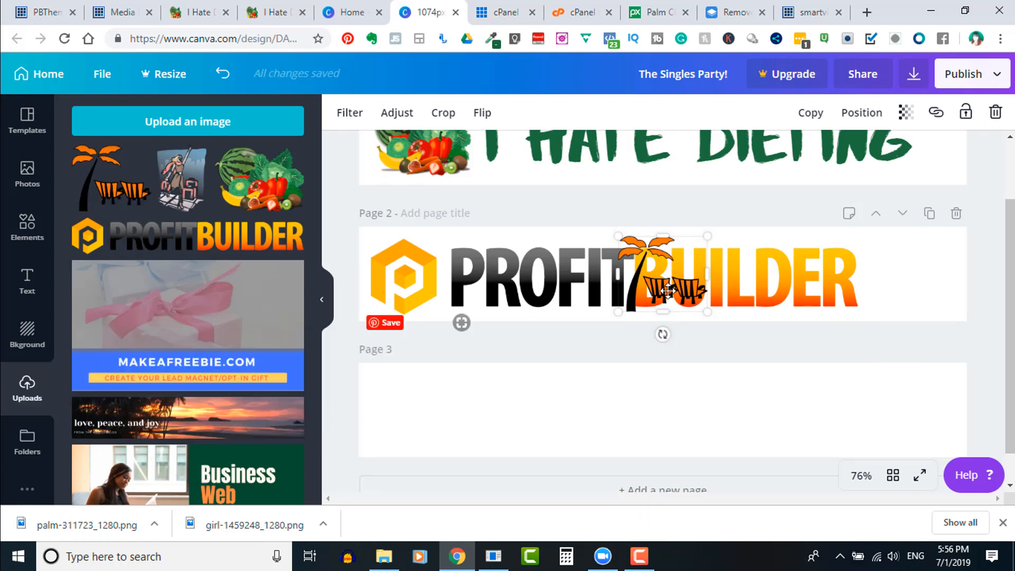
left_click_drag(667, 284, 420, 415)
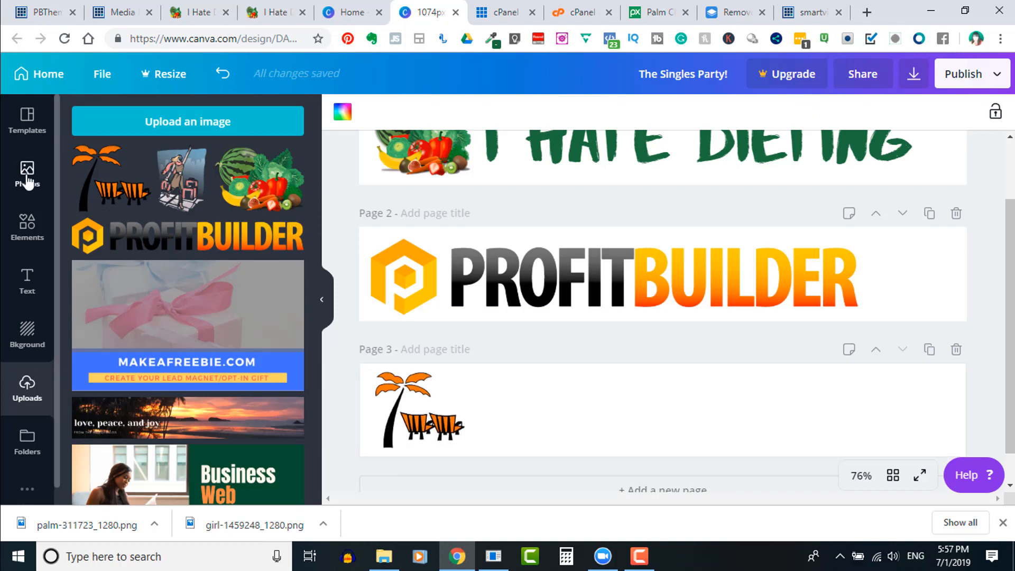
Step: Add the "Certificate of Completion" text combination to the design and position it on page 3 beside the palm graphic
left_click(24, 280)
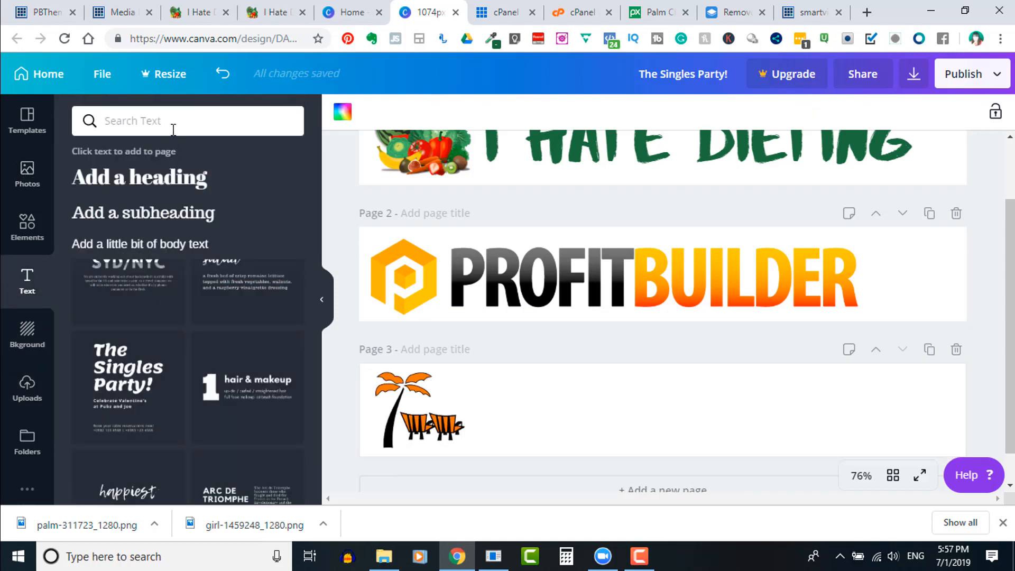
scroll(269, 411, "down", 3)
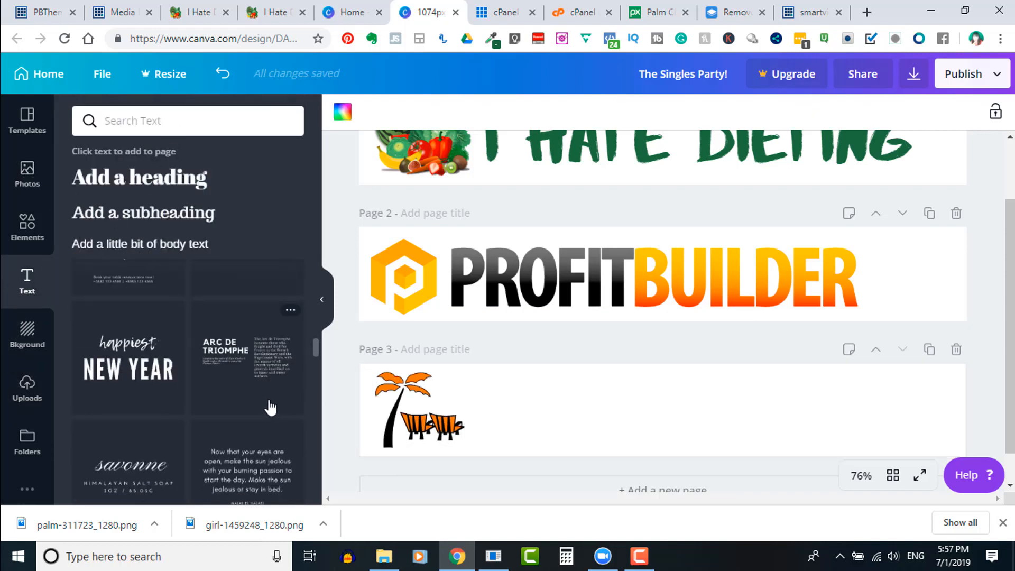
scroll(268, 402, "down", 6)
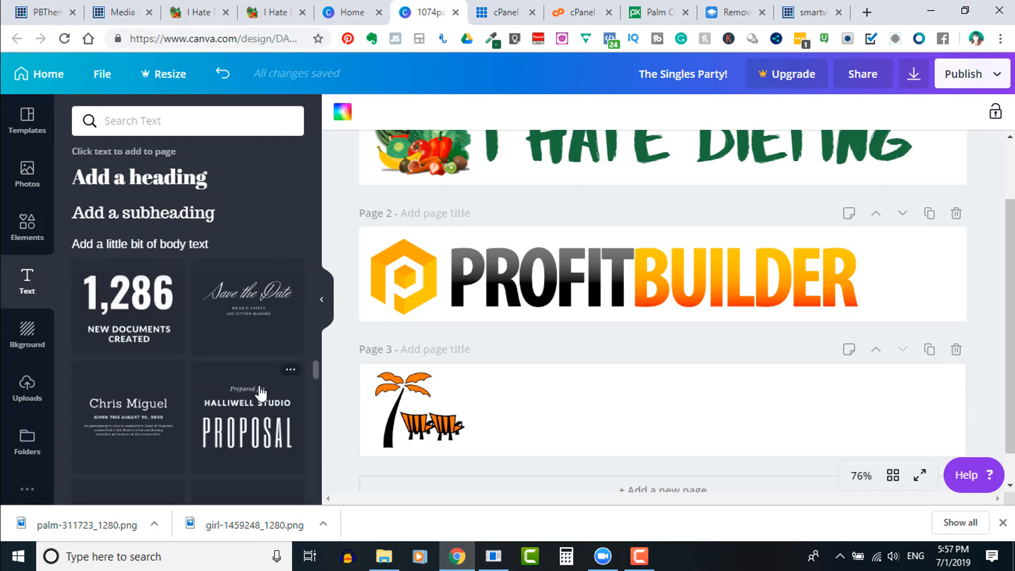
scroll(251, 438, "down", 5)
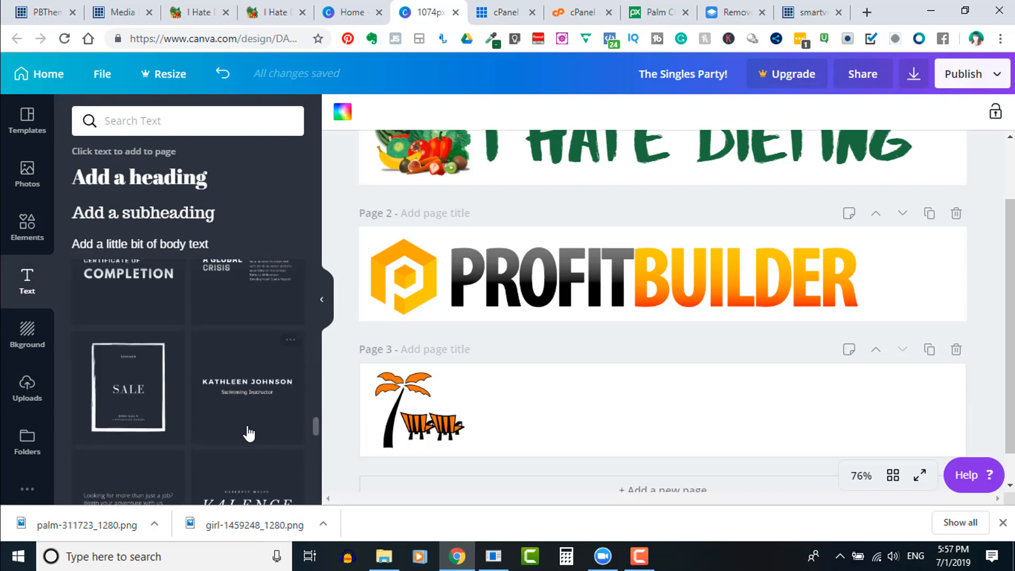
scroll(249, 434, "up", 2)
left_click(146, 353)
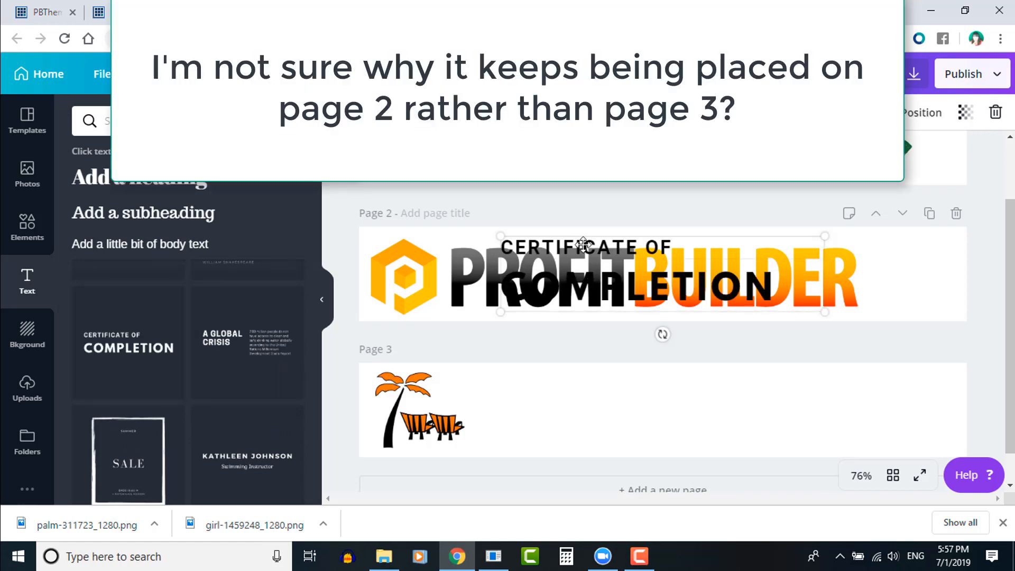
left_click_drag(583, 244, 539, 386)
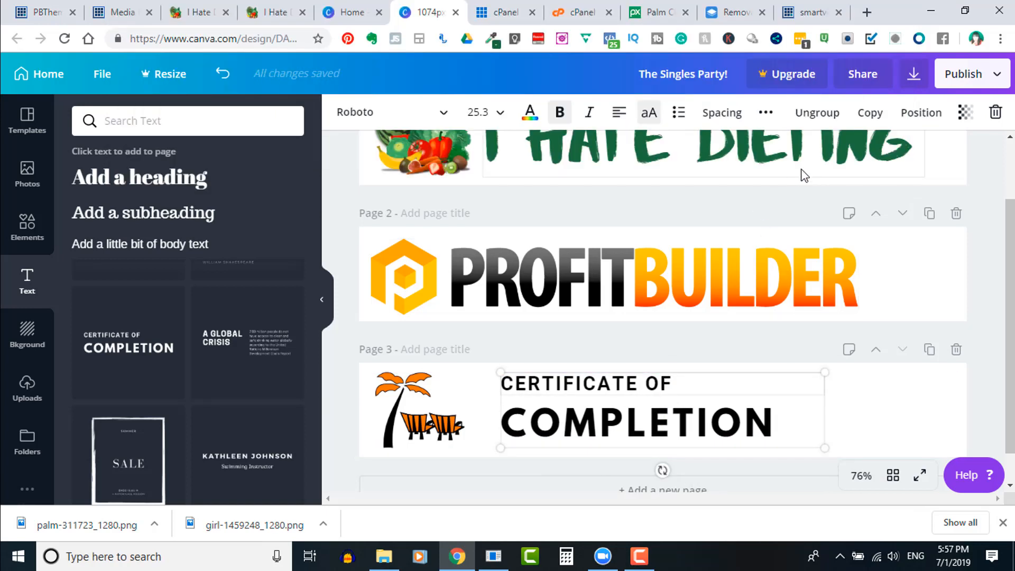
Step: Ungroup the certificate text combination on page 3 and delete its "CERTIFICATE OF" line
left_click(815, 121)
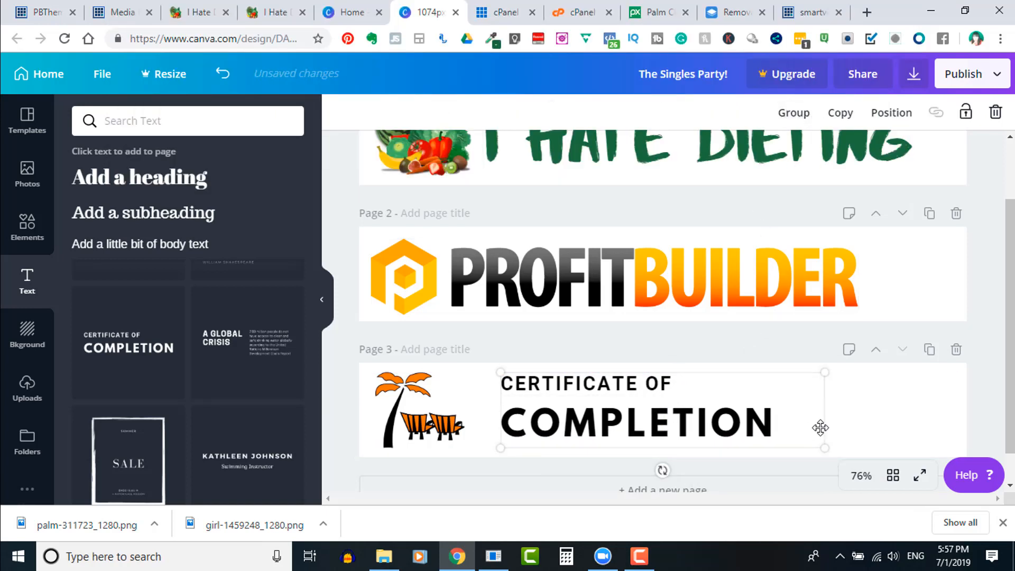
left_click(800, 422)
left_click(601, 387)
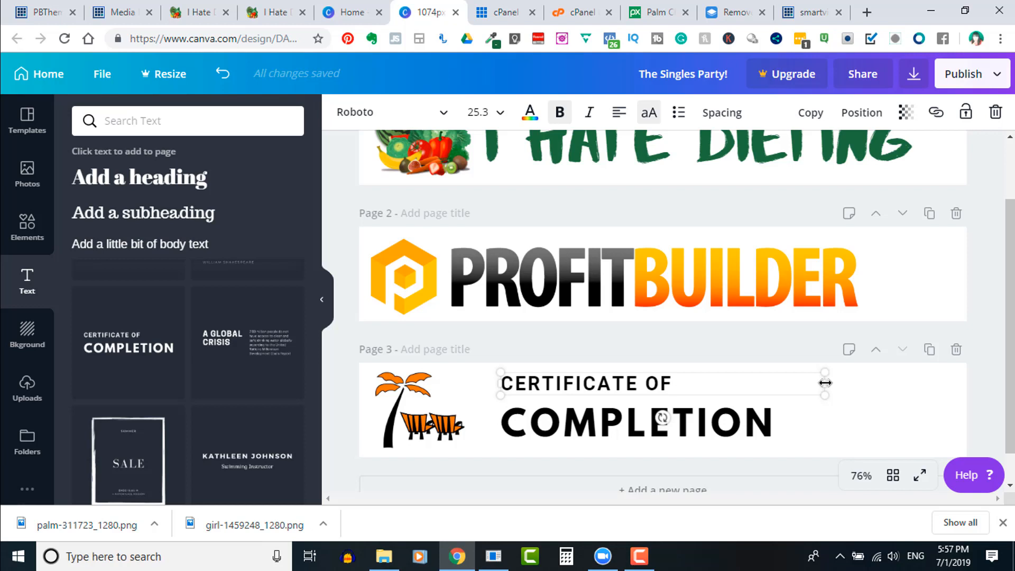
key("Delete")
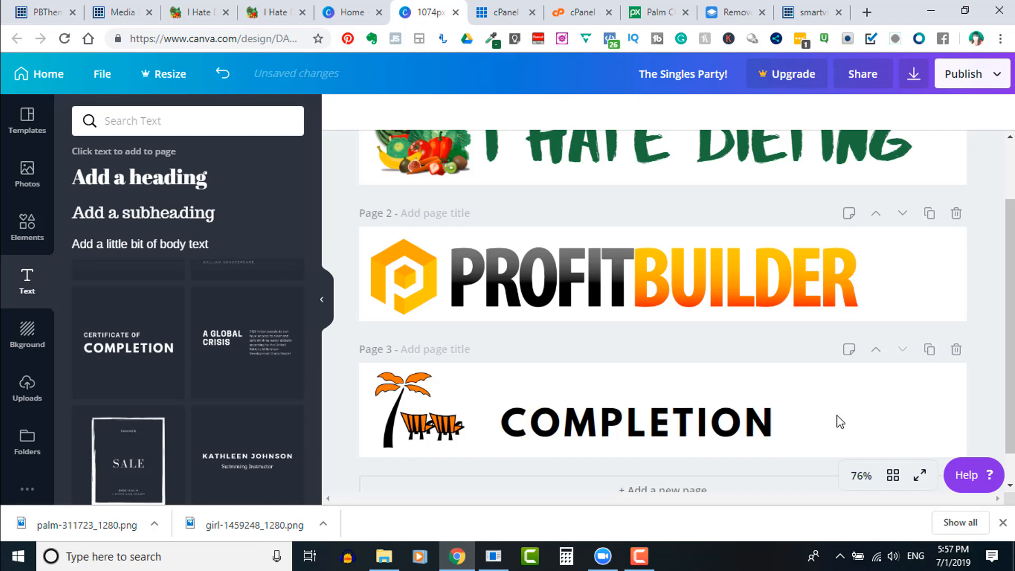
Step: Move the "COMPLETION" text closer to the palm graphic, replace it with "LOVE TO TRAVEL" and widen its box to fit one line
mouse_move(613, 426)
left_mouse_down()
mouse_move(595, 411)
mouse_move(607, 410)
mouse_move(589, 414)
mouse_move(595, 409)
left_mouse_up()
double_click(611, 411)
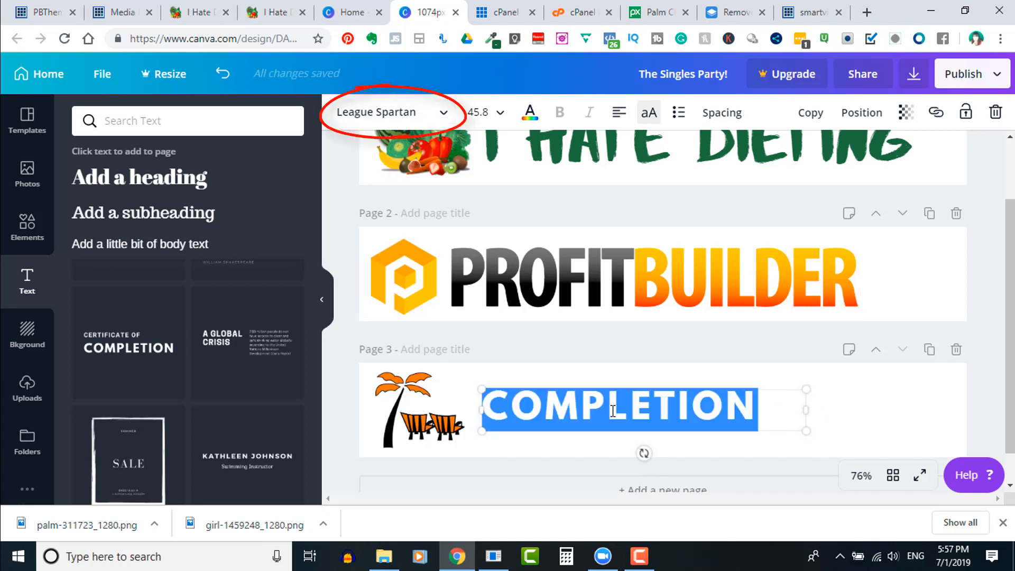
type("LOVE TO ")
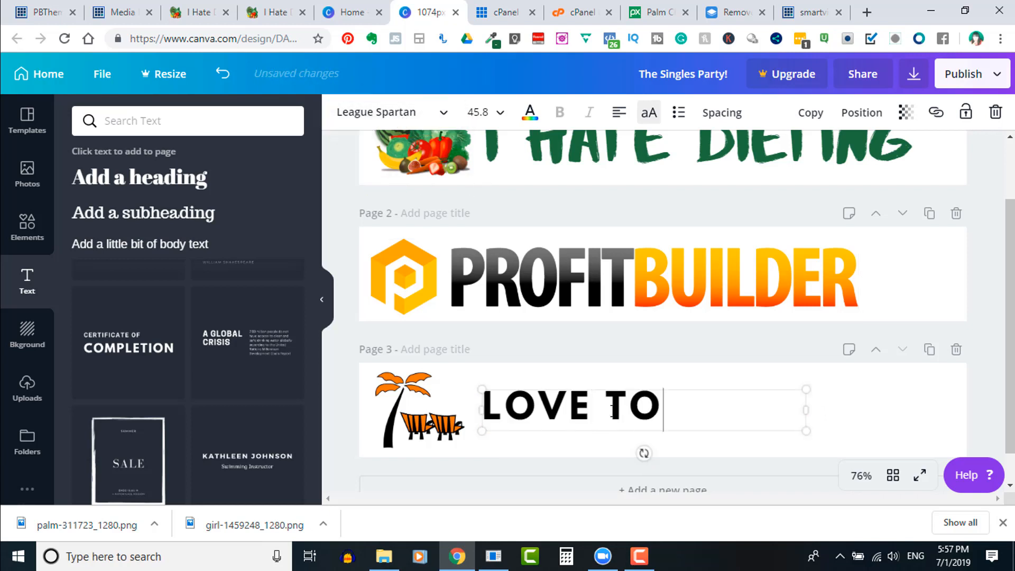
type("TRAVEL")
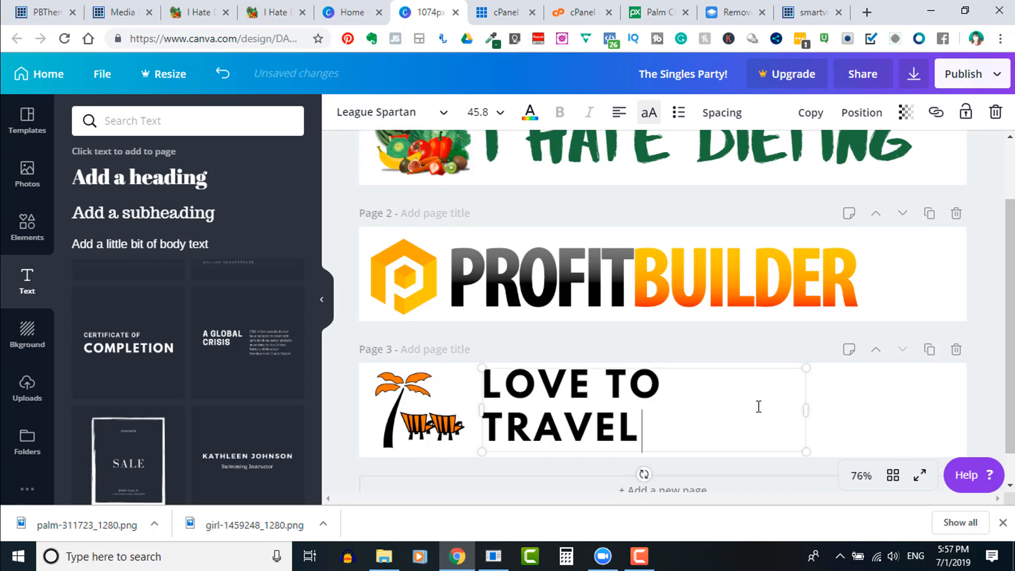
left_click_drag(809, 407, 940, 408)
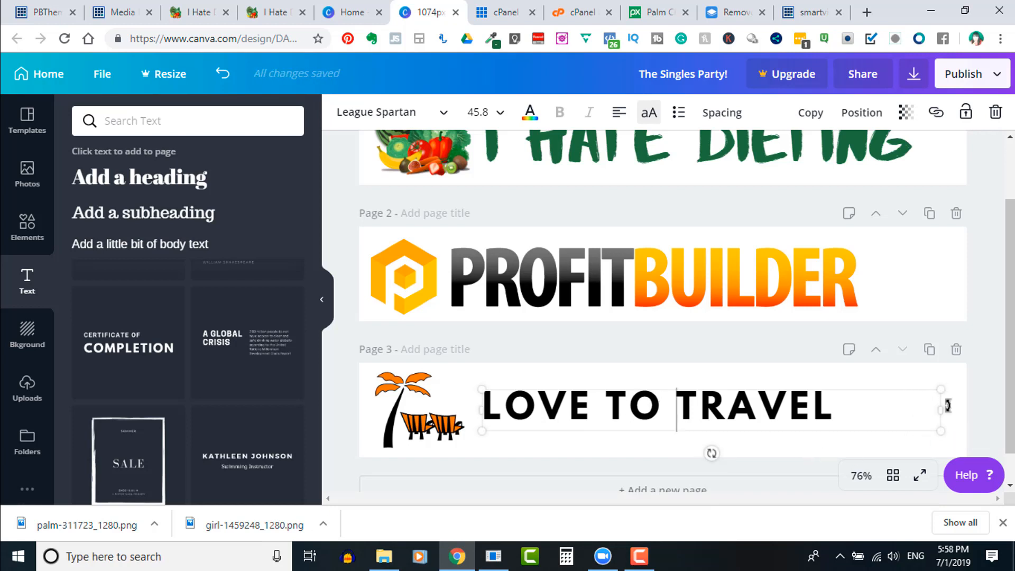
Step: Set the "LOVE TO TRAVEL" text size to 56 and move the text slightly lower on page 3
left_click(499, 115)
left_click_drag(555, 235, 549, 336)
left_click(501, 287)
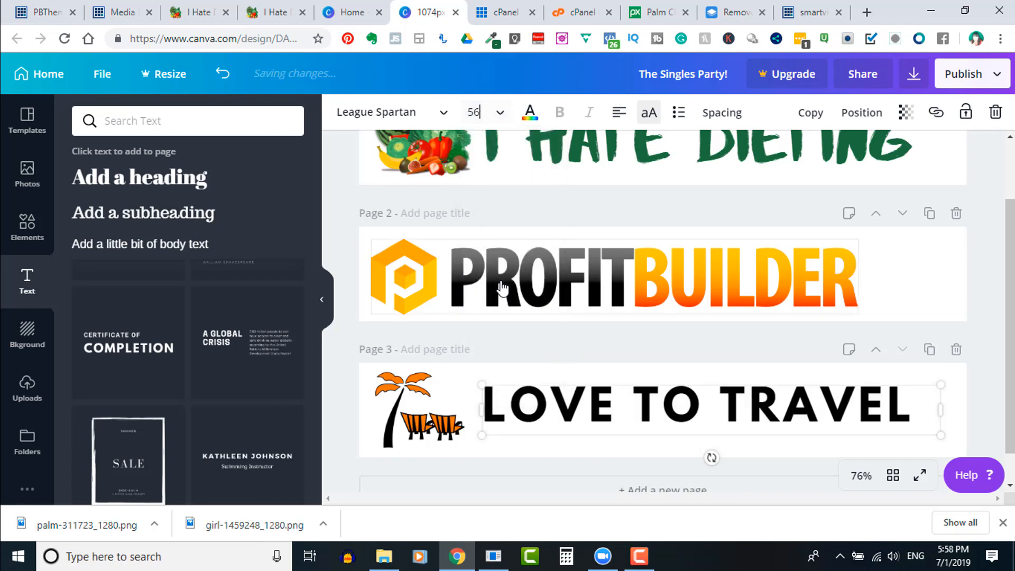
left_click_drag(720, 441, 720, 449)
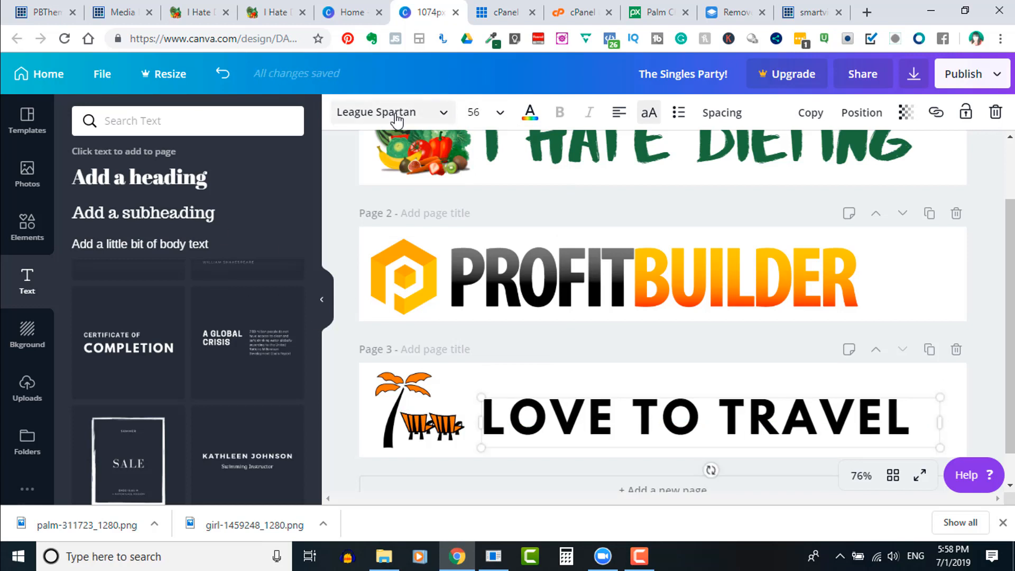
Step: Try the fonts ABeeZee, Abhaya Libre ExtraBold, Abhaya Libre Regular, Abril Fatface and Abys on the "LOVE TO TRAVEL" text
left_click(439, 112)
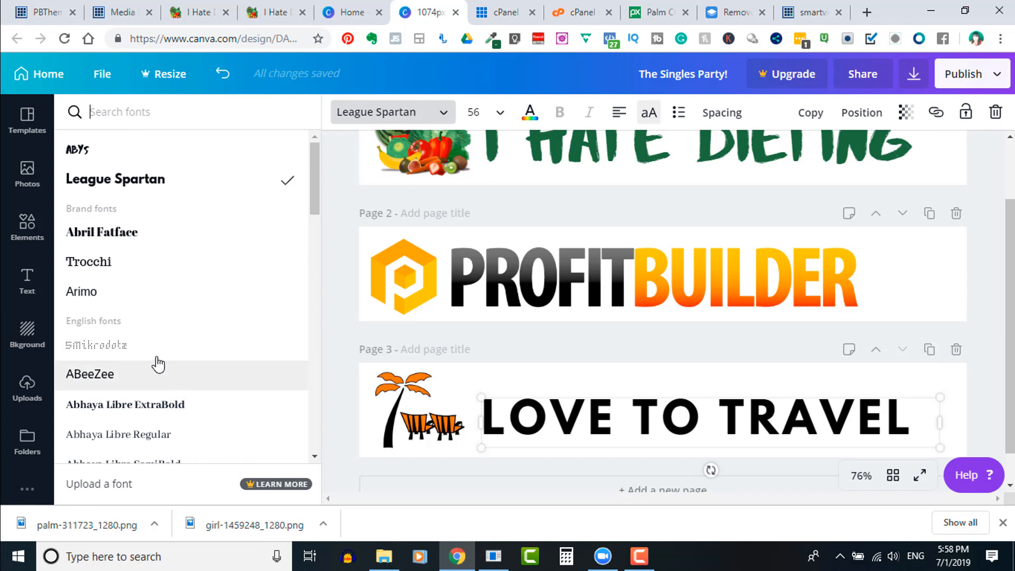
left_click(109, 378)
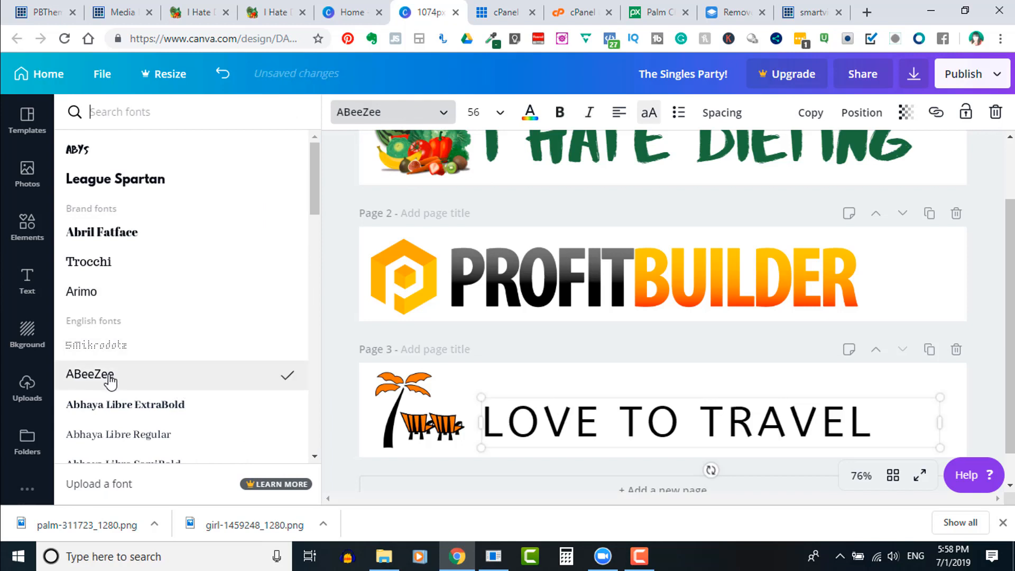
left_click(119, 409)
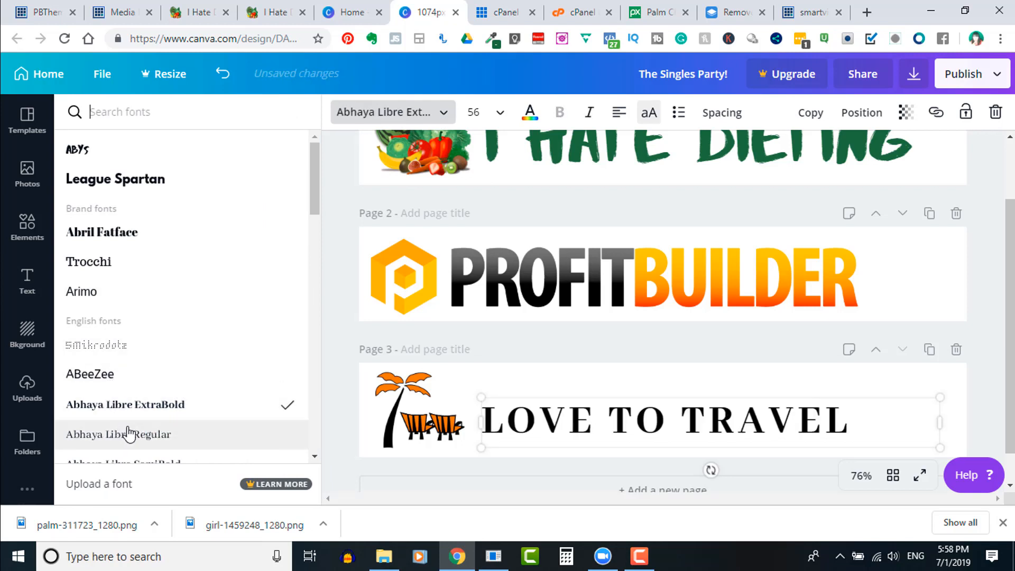
left_click(131, 432)
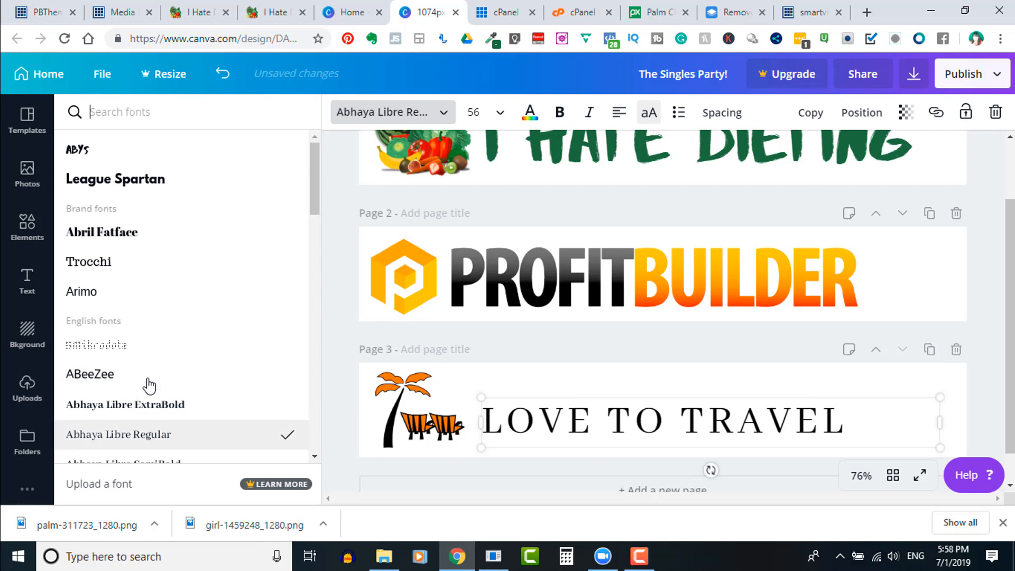
scroll(204, 411, "down", 1)
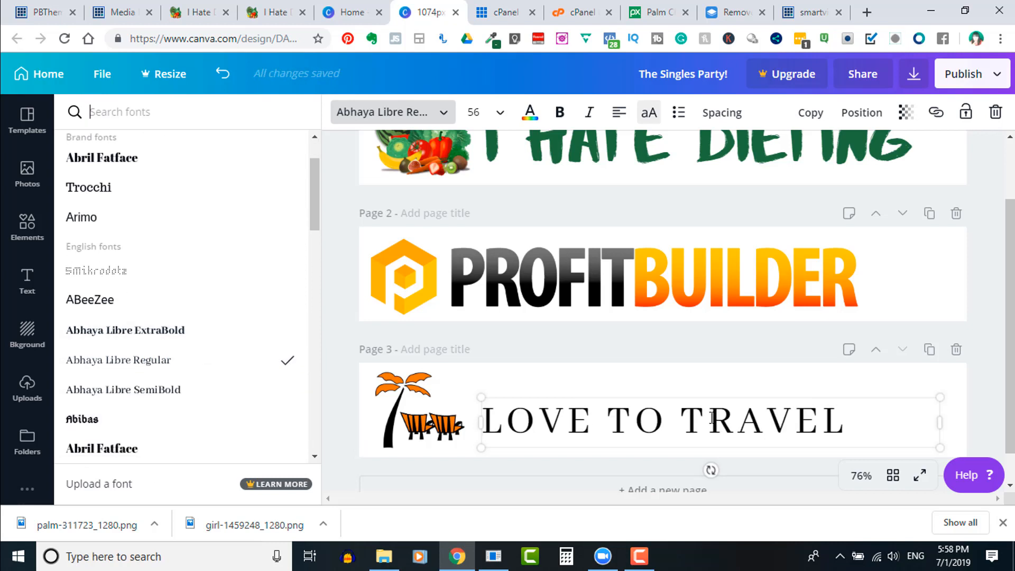
left_click(116, 452)
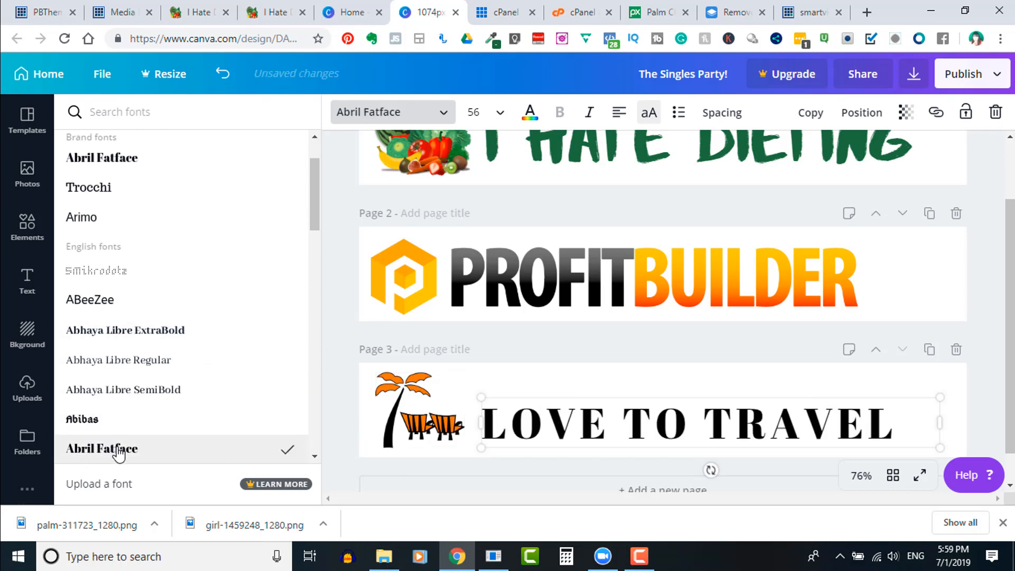
scroll(108, 447, "down", 1)
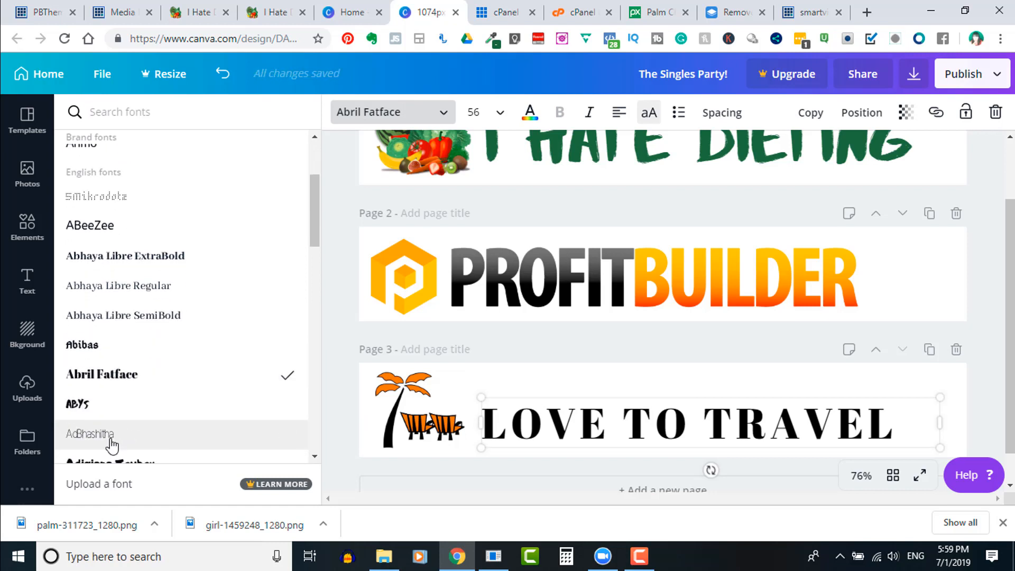
left_click(78, 407)
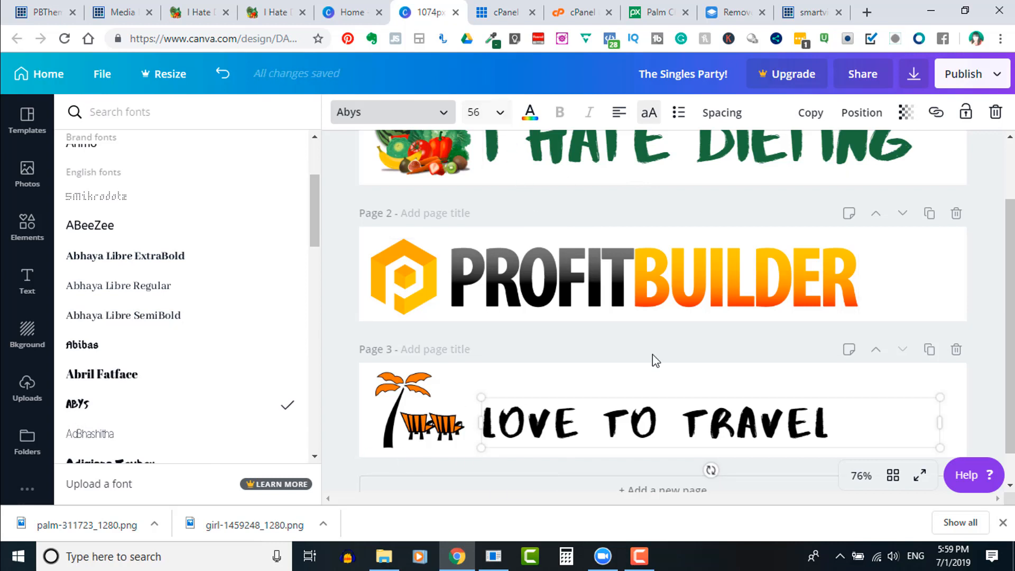
Step: Set the "LOVE TO TRAVEL" text size to 64 and, after trying AdBhashitha and Adigiana Toybox, change its font to Adumu Regular
left_click(502, 121)
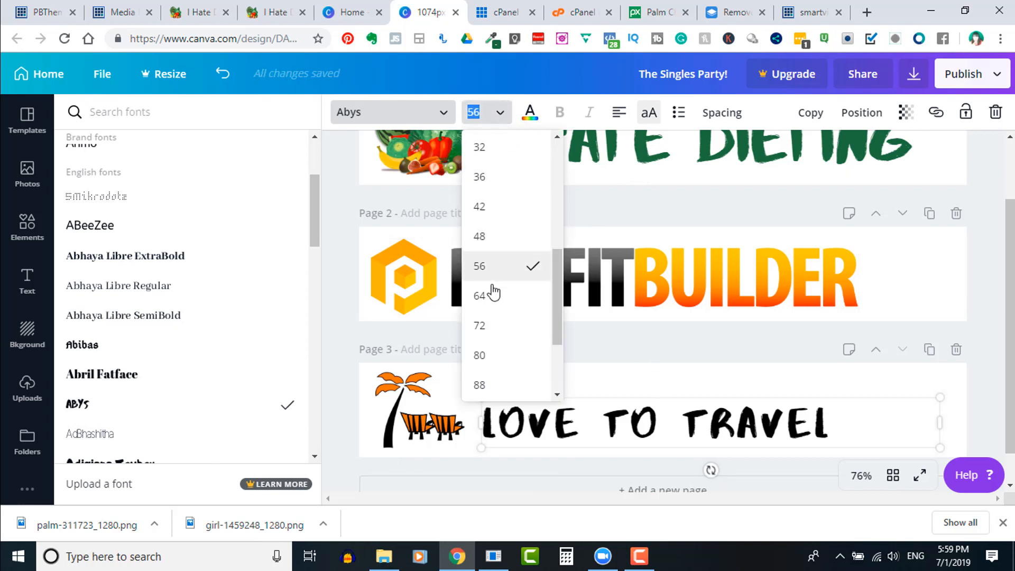
left_click(497, 309)
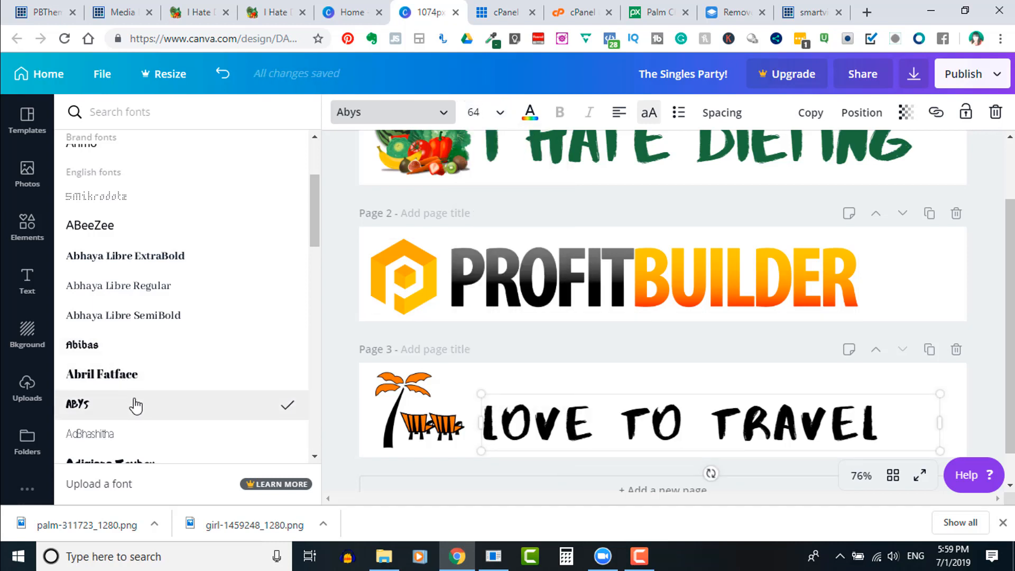
scroll(116, 407, "down", 2)
left_click(100, 360)
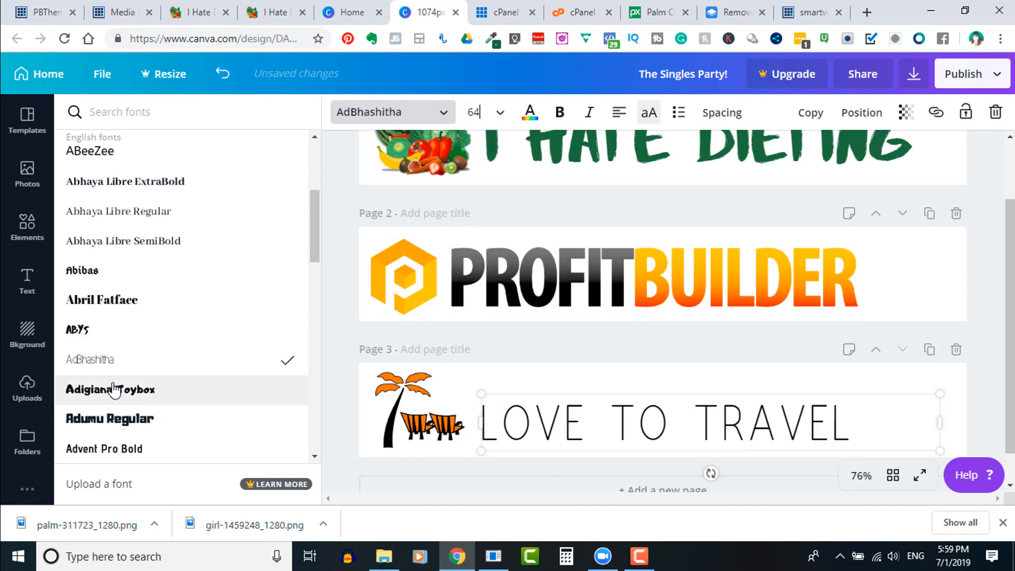
left_click(110, 389)
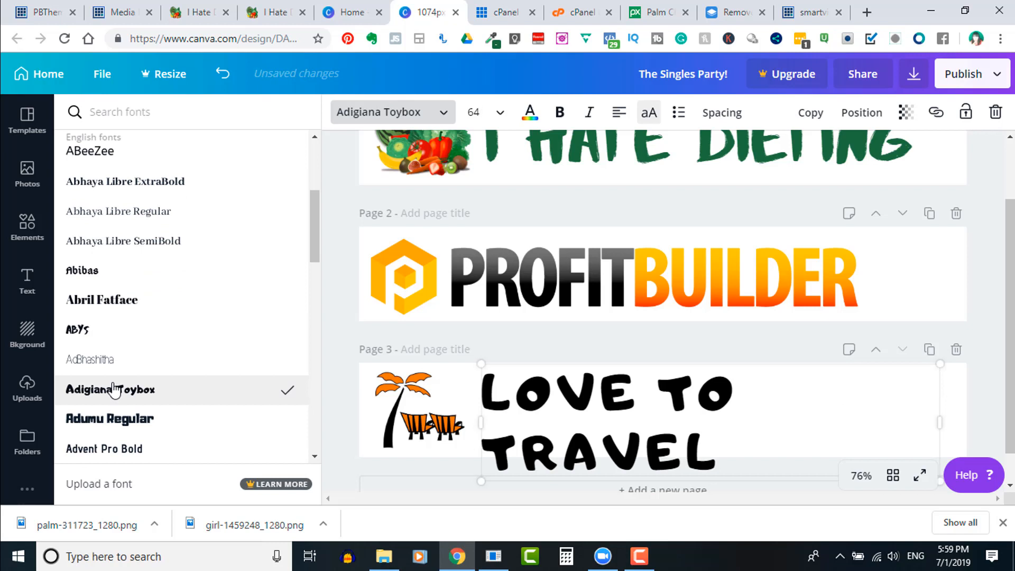
left_click(136, 420)
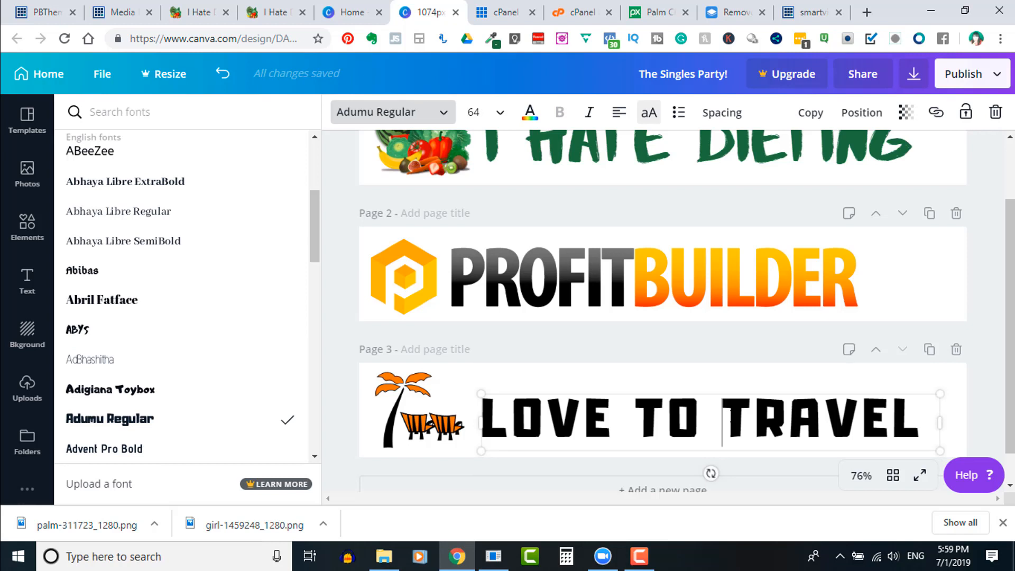
Step: Select the word "TRAVEL" and sample the orange of the palm leaves with the browser's page color picker
left_click_drag(723, 419, 911, 405)
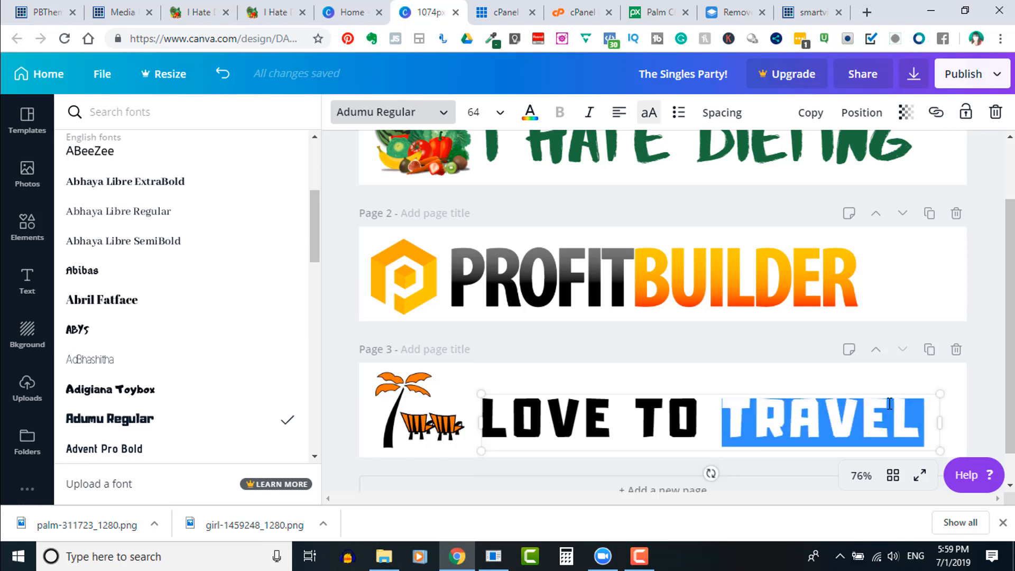
left_click(492, 39)
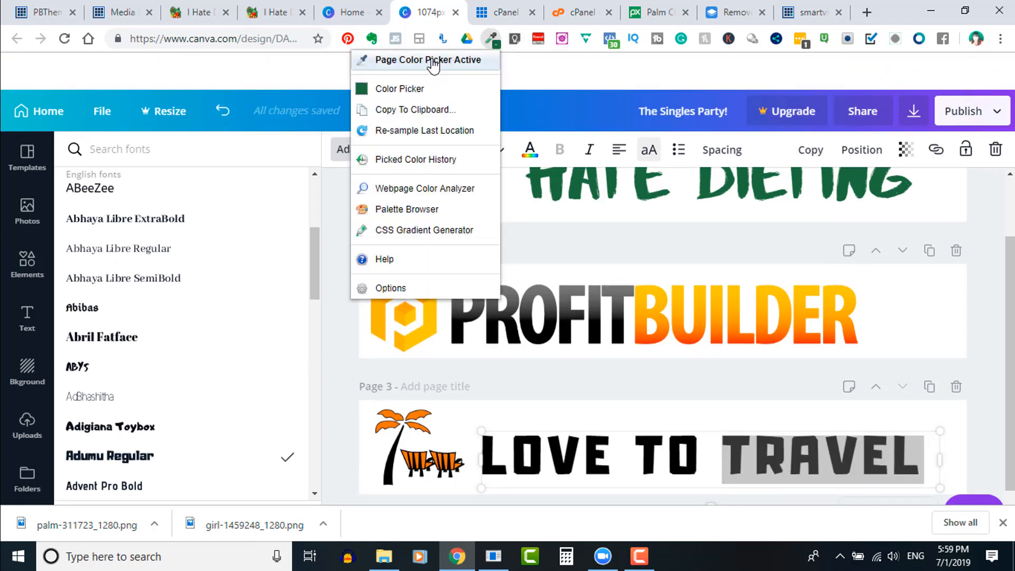
left_click(432, 60)
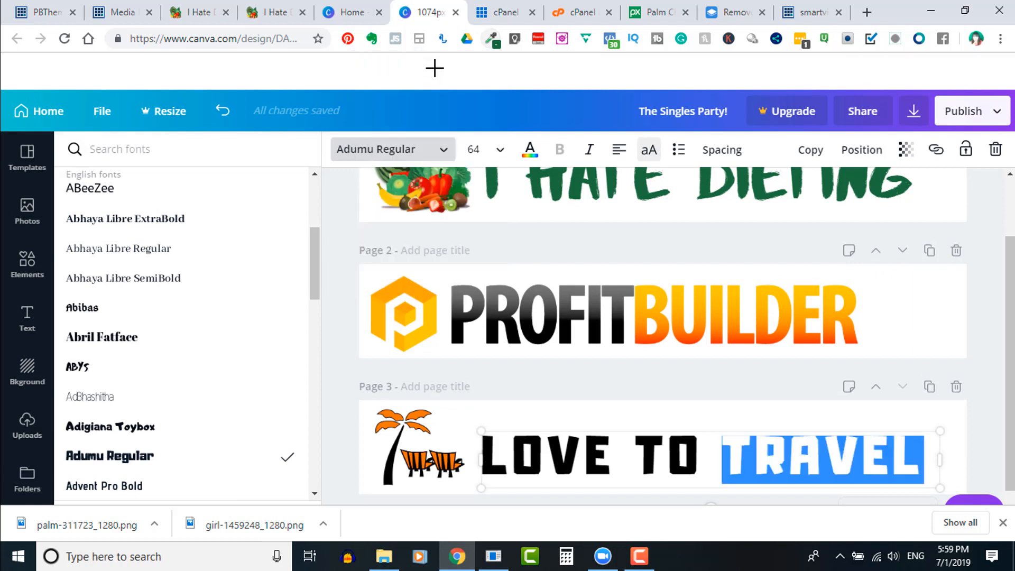
left_click(419, 412)
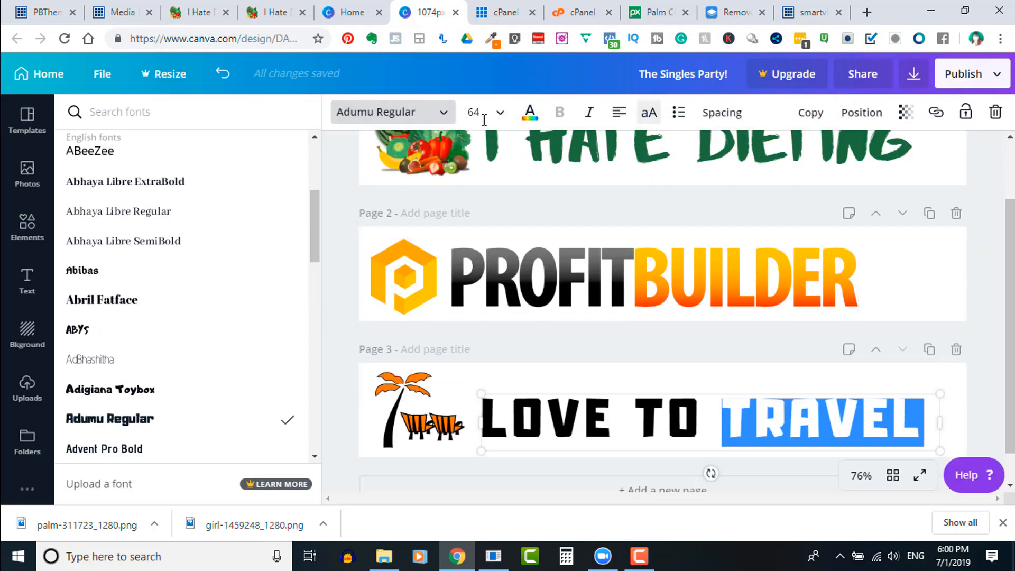
Step: Color the word "TRAVEL" with the sampled orange #EA7D25 as a new custom text color
left_click(530, 112)
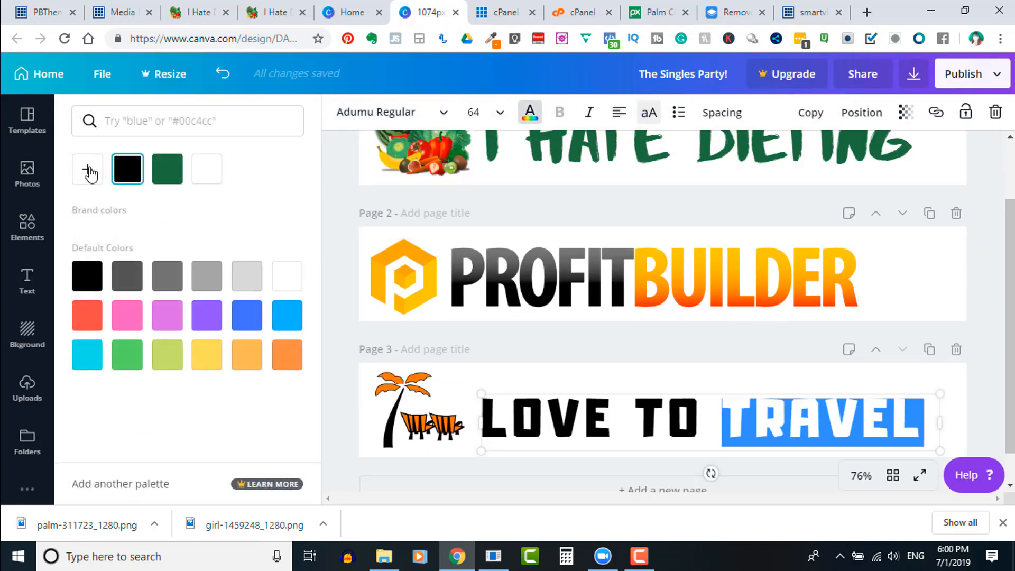
left_click(87, 169)
left_click(191, 319)
double_click(190, 320)
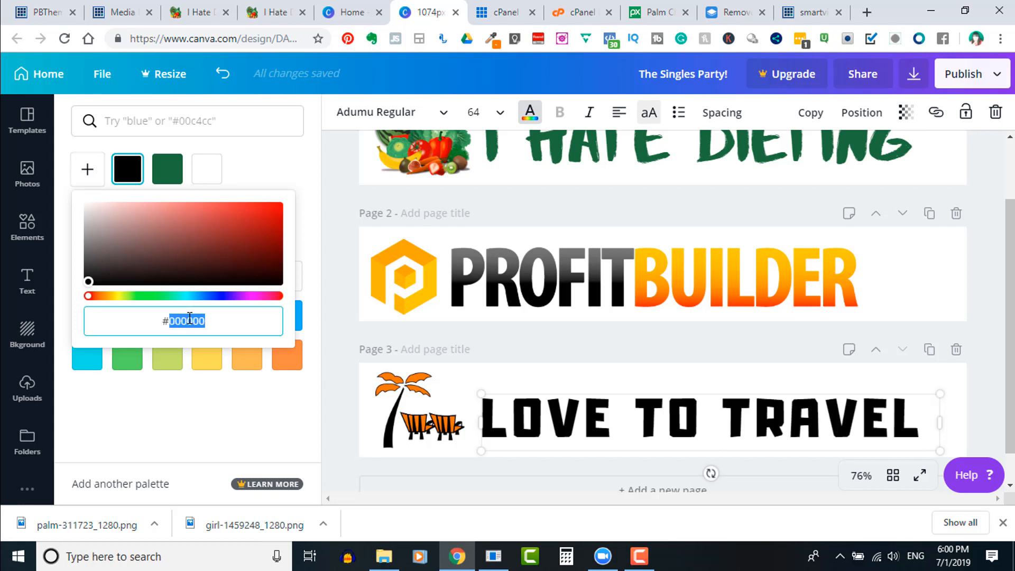
key("ctrl+v")
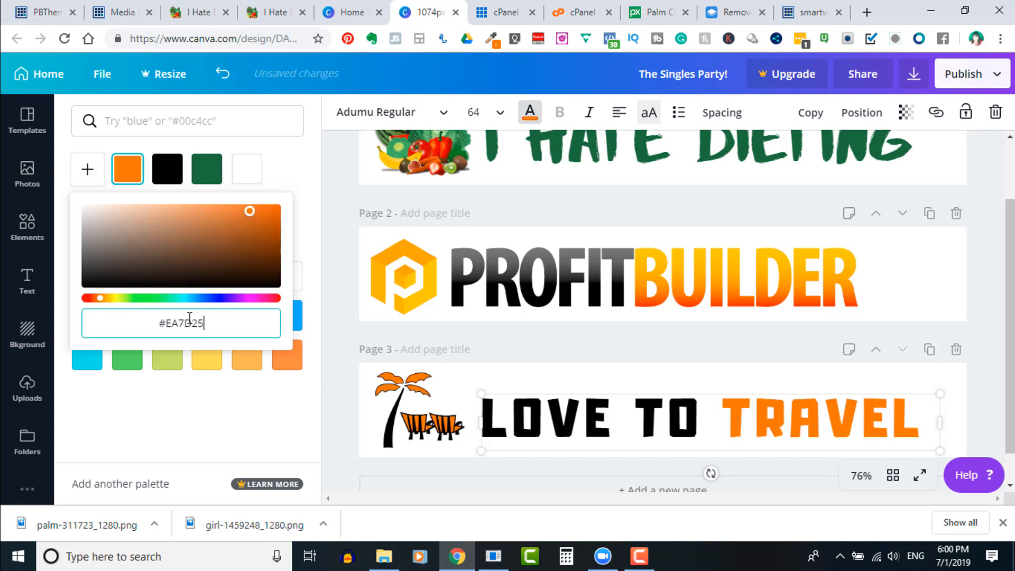
left_click(729, 400)
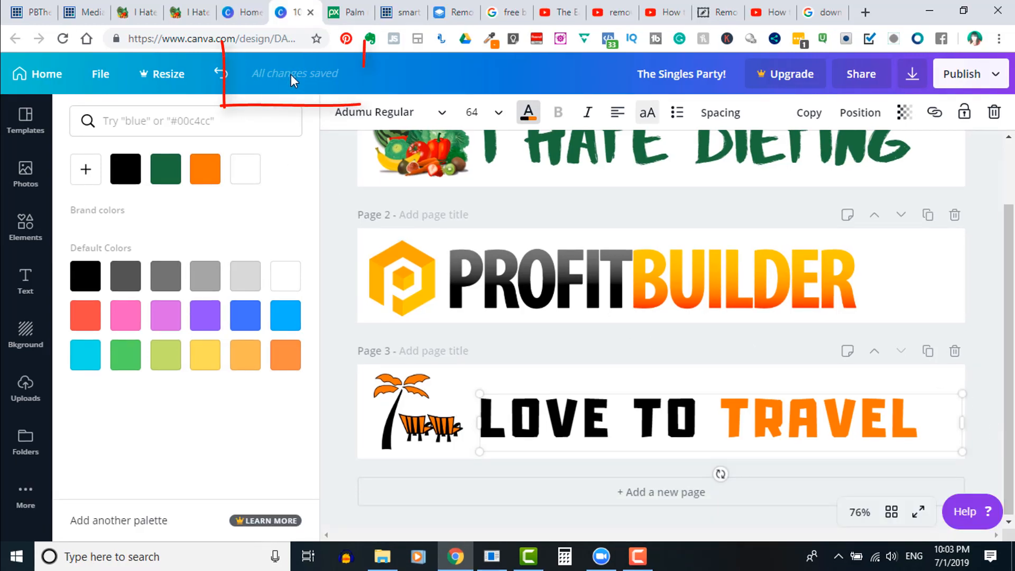
Step: Download only page 3 of the design as a PNG and dismiss the Canva Pro trial offer
left_click(912, 76)
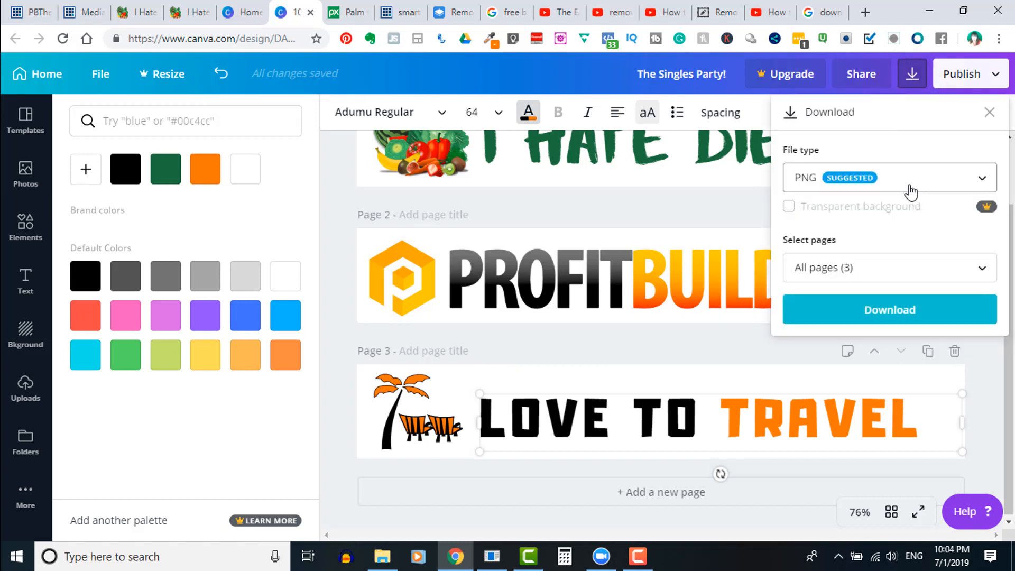
left_click(906, 273)
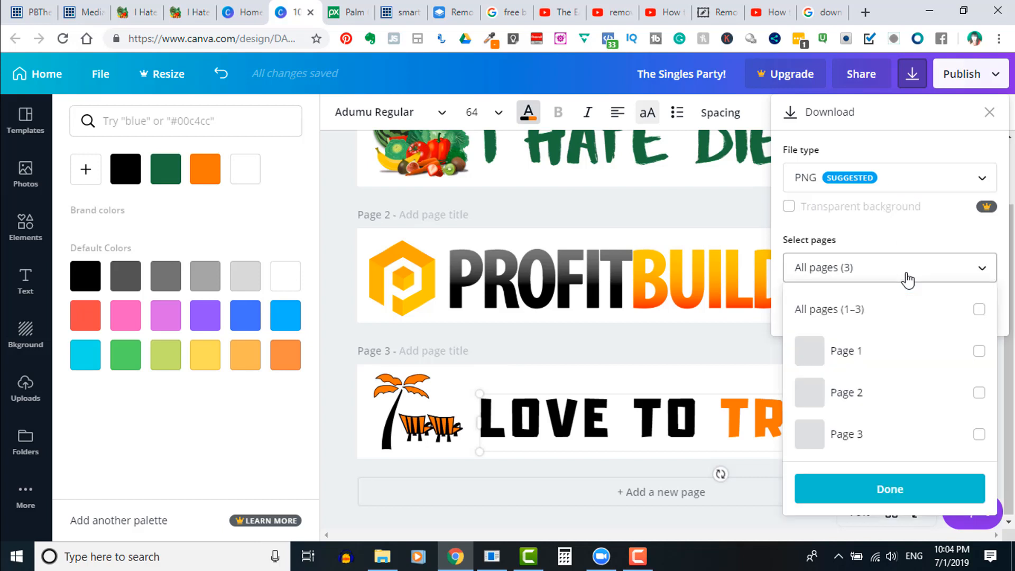
left_click(979, 435)
left_click(904, 490)
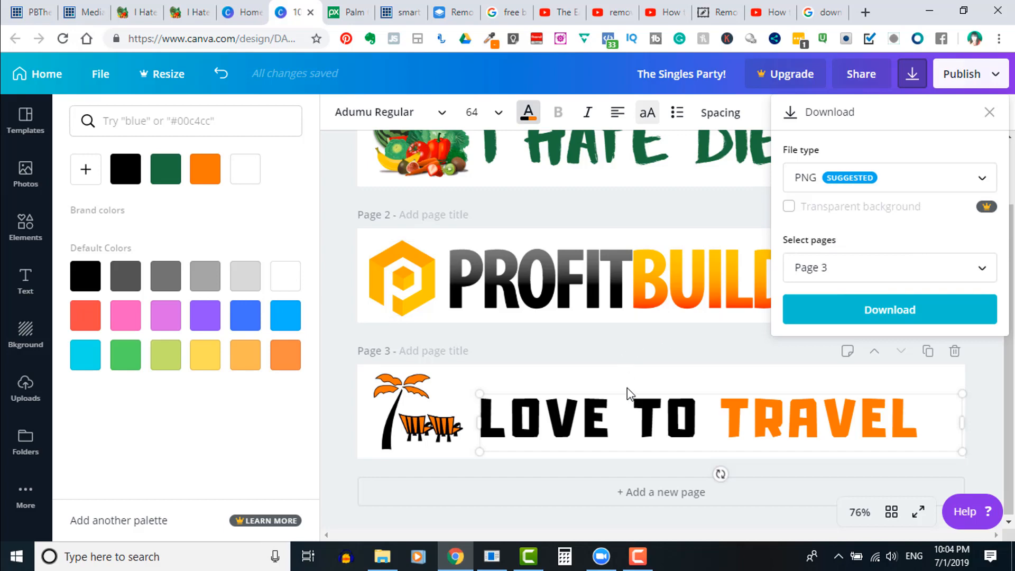
left_click(898, 314)
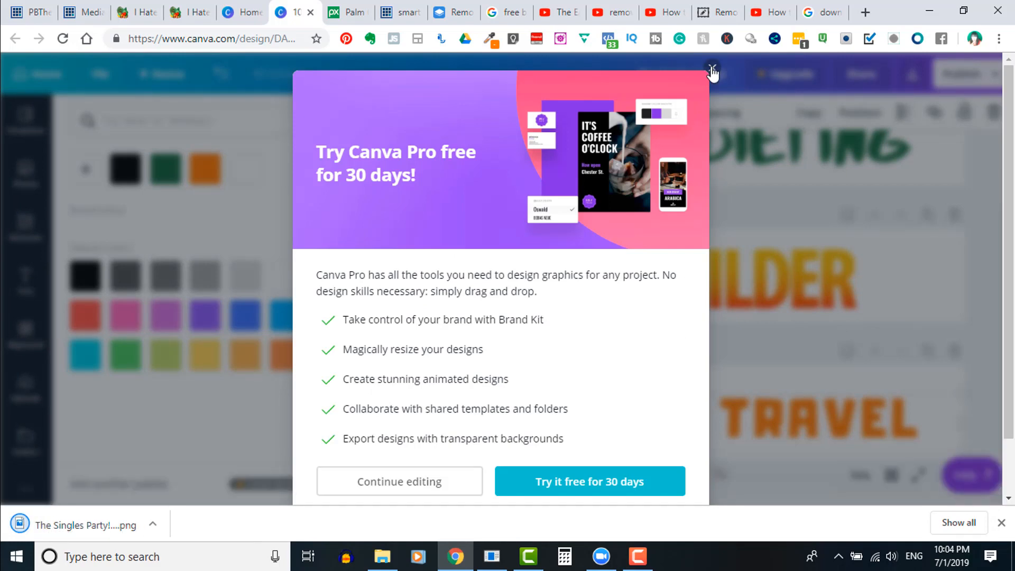
left_click(712, 68)
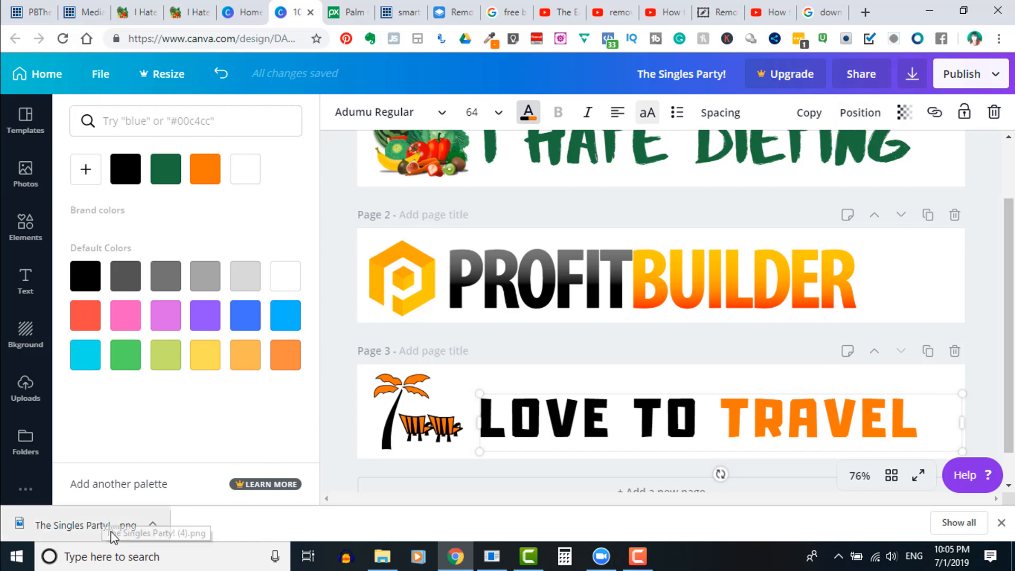
Step: Download the free paint.net 4.1.6 installer from dotPDN, starting from the "download paint.net" Google results in the browser
left_click(828, 13)
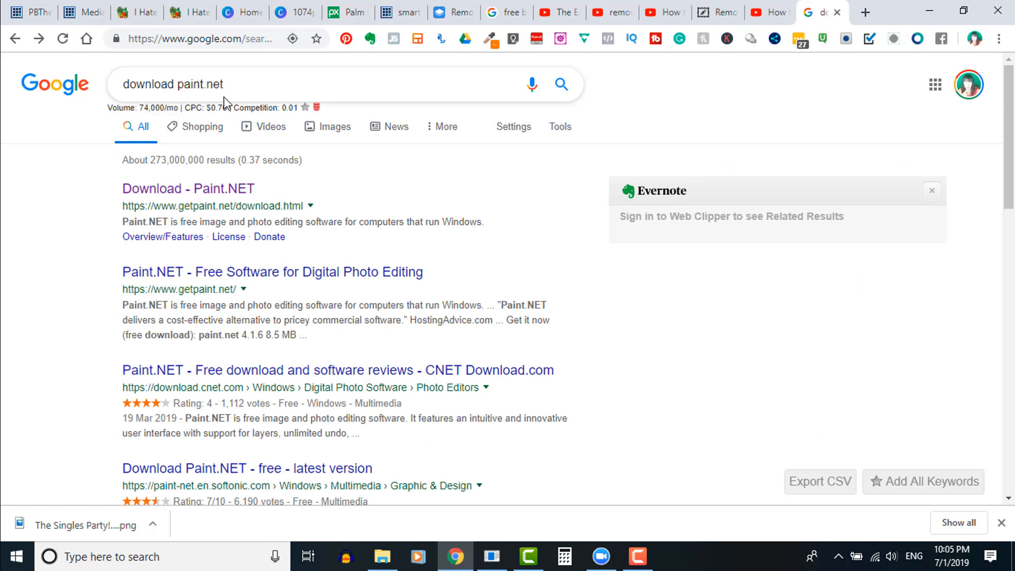
left_click(170, 189)
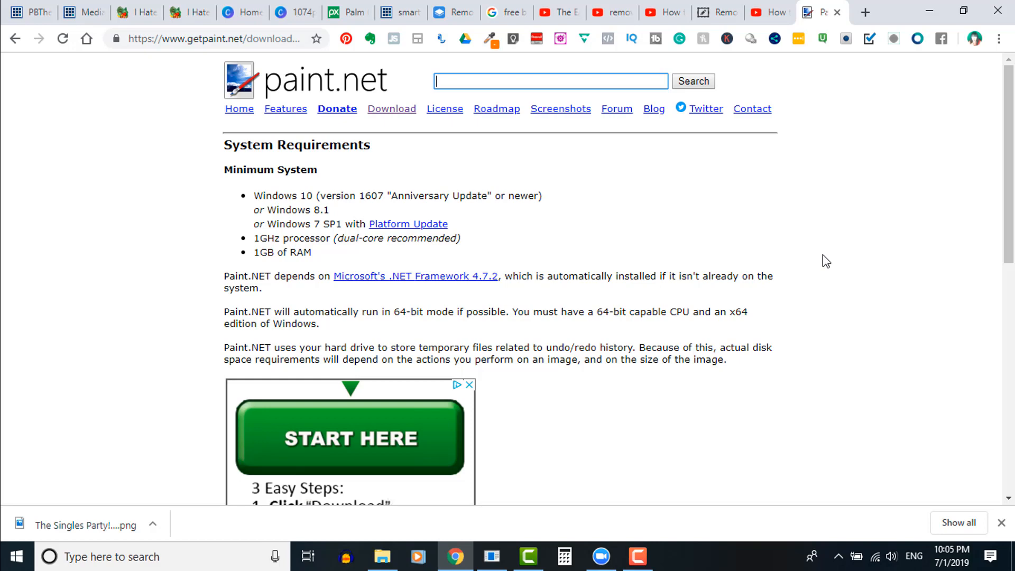
scroll(826, 262, "down", 8)
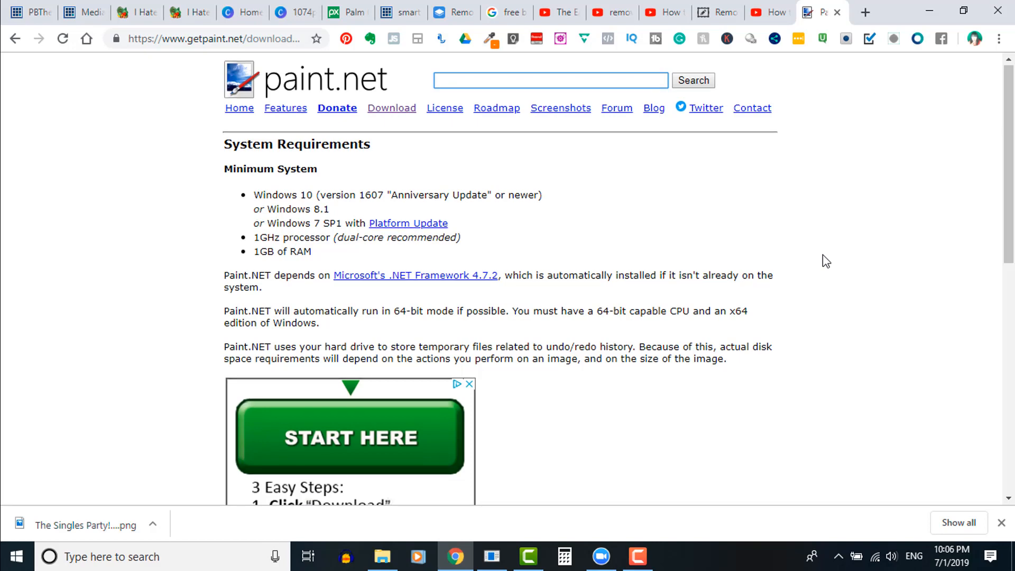
scroll(827, 261, "down", 1)
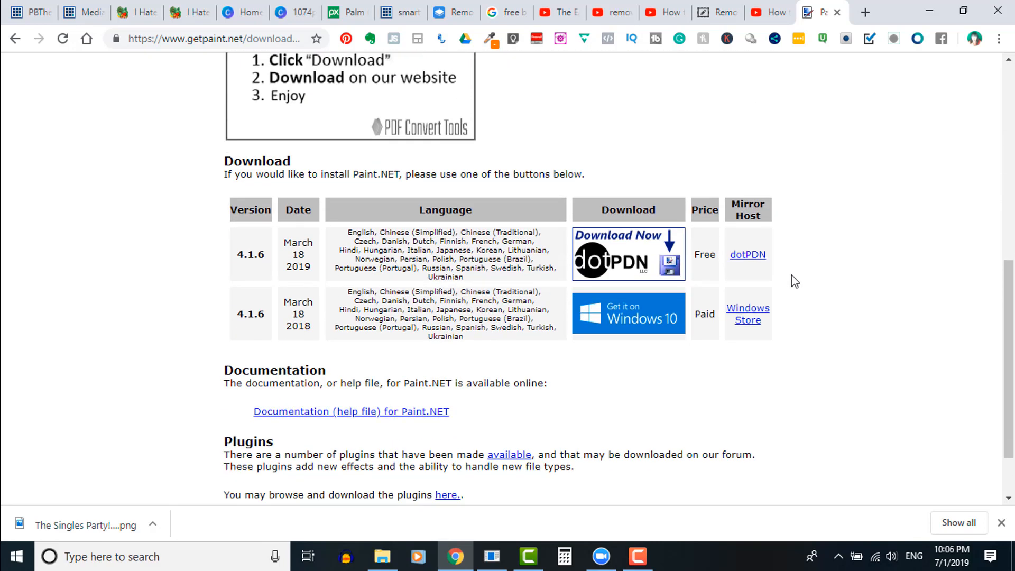
left_click(628, 261)
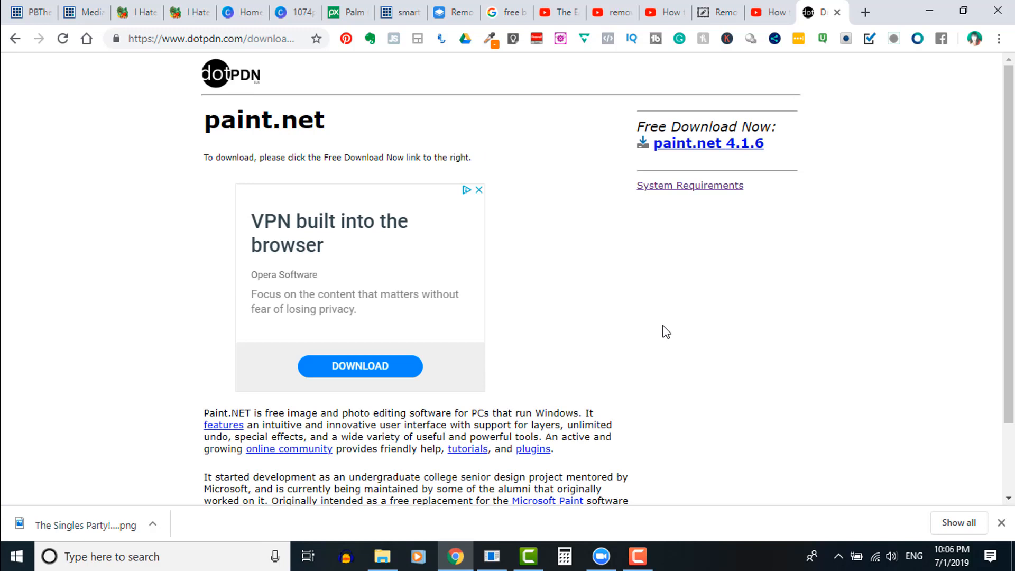
left_click(707, 153)
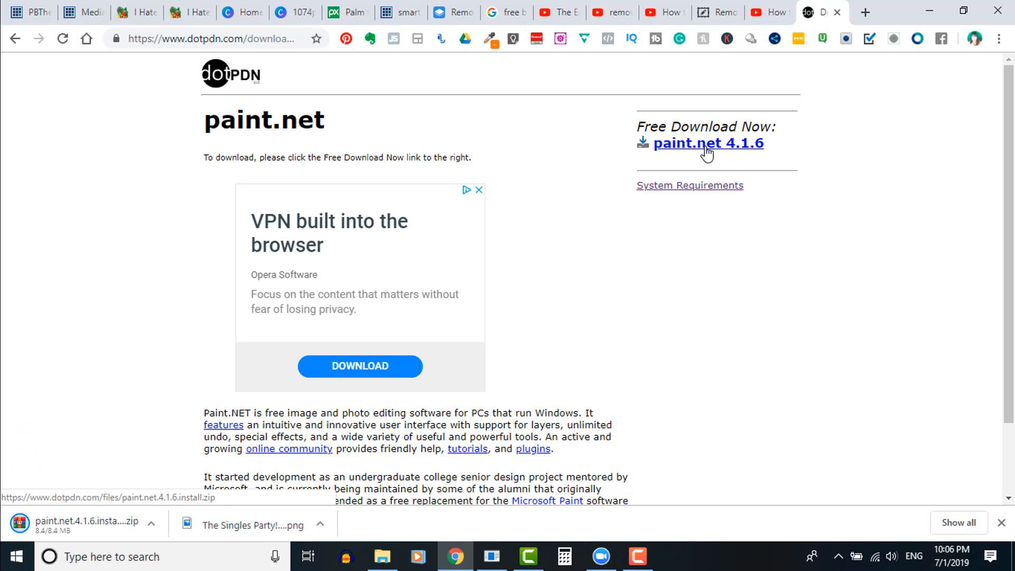
Step: Open the downloaded paint.net 4.1.6 installer archive to view the setup application inside, and close the archive
left_click(120, 526)
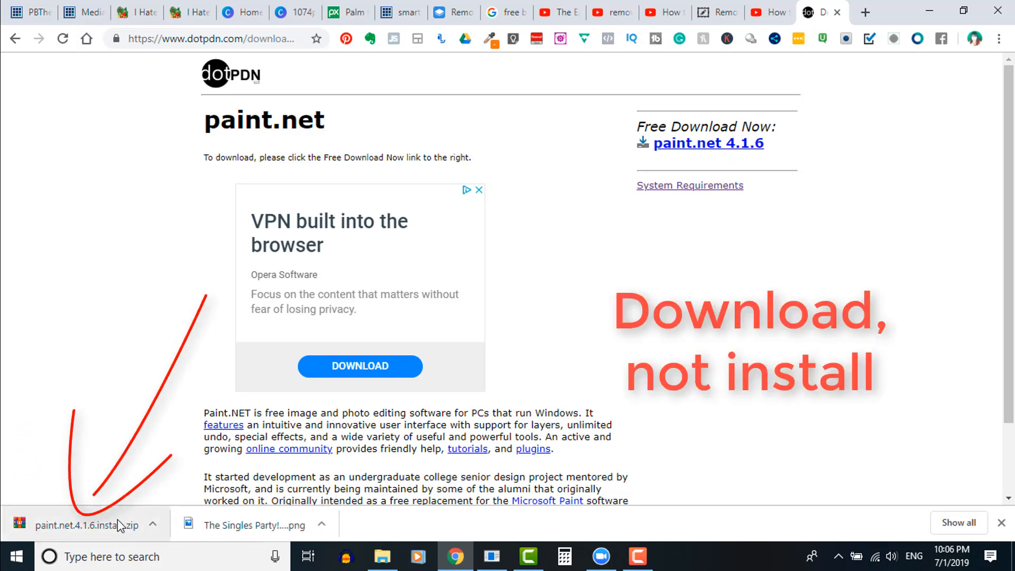
double_click(64, 167)
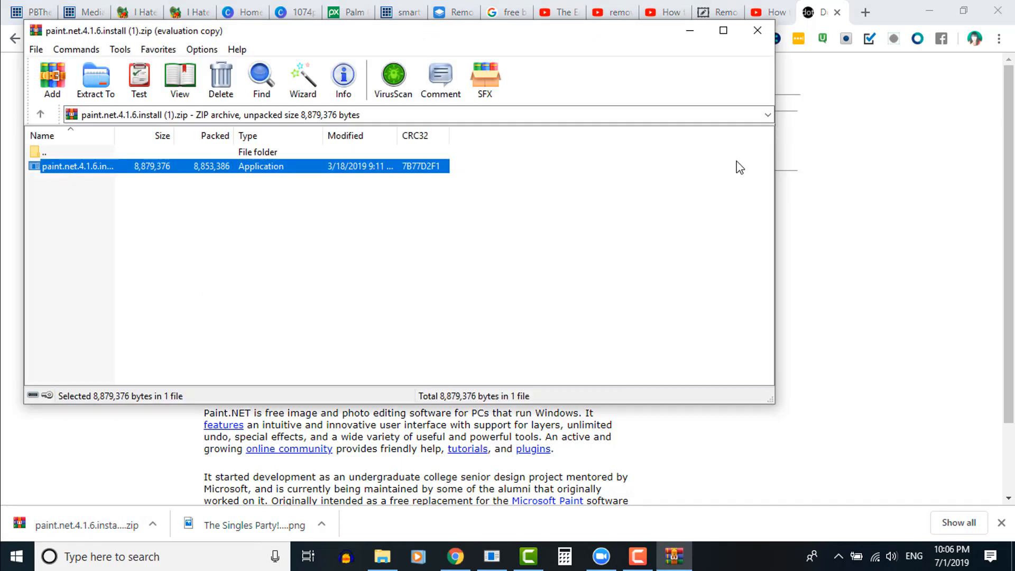
left_click(757, 30)
Step: Launch paint.net from the Windows search and open the downloaded logo image "The Singles Party! (4).png" in it
key("super+s")
type("p")
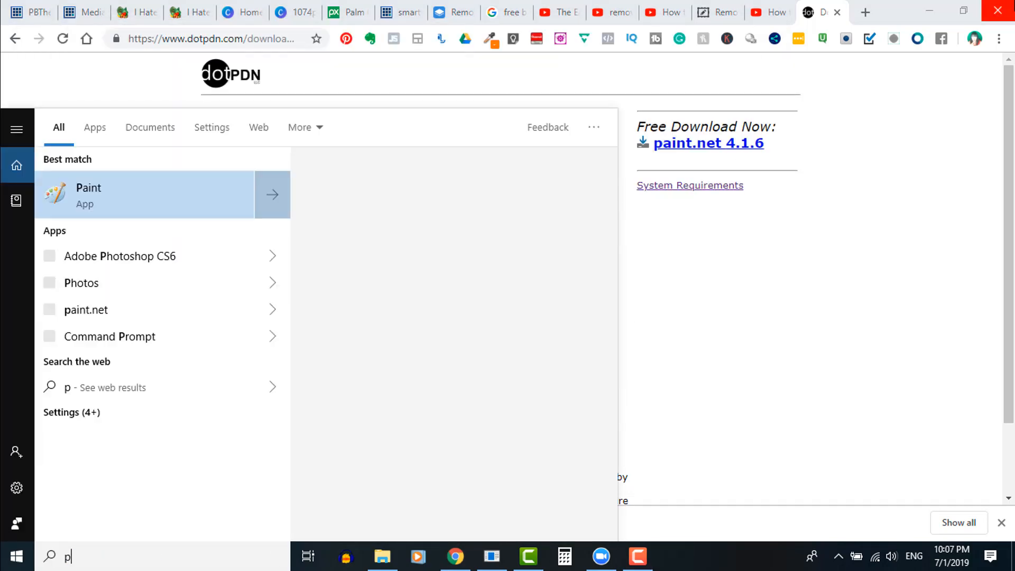
type("ain")
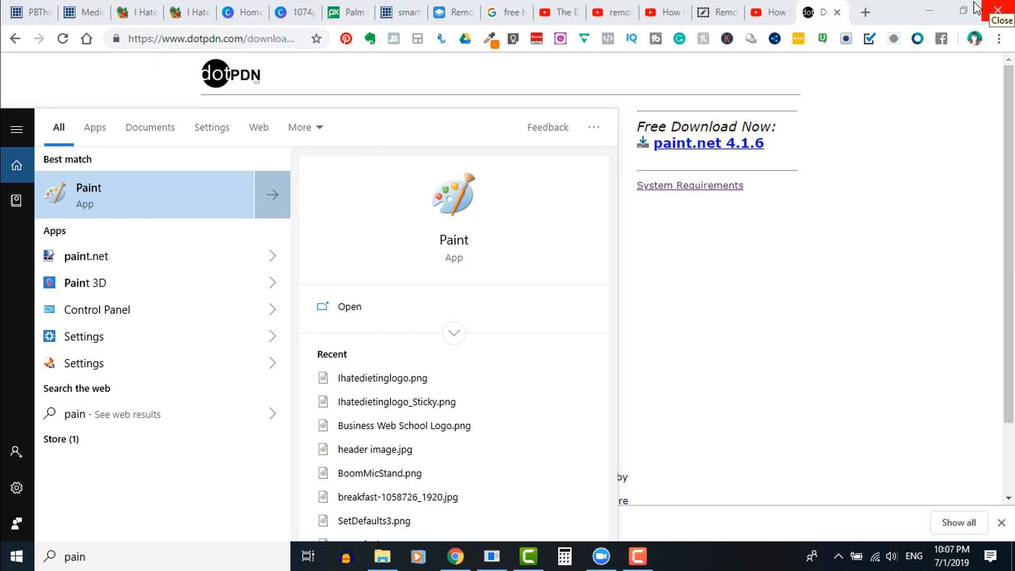
left_click(76, 262)
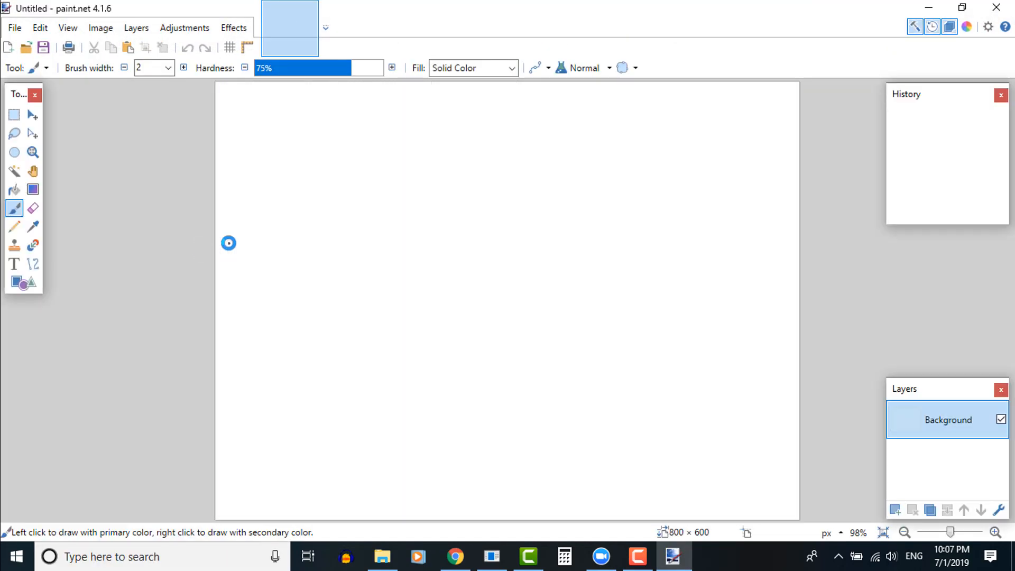
left_click(455, 556)
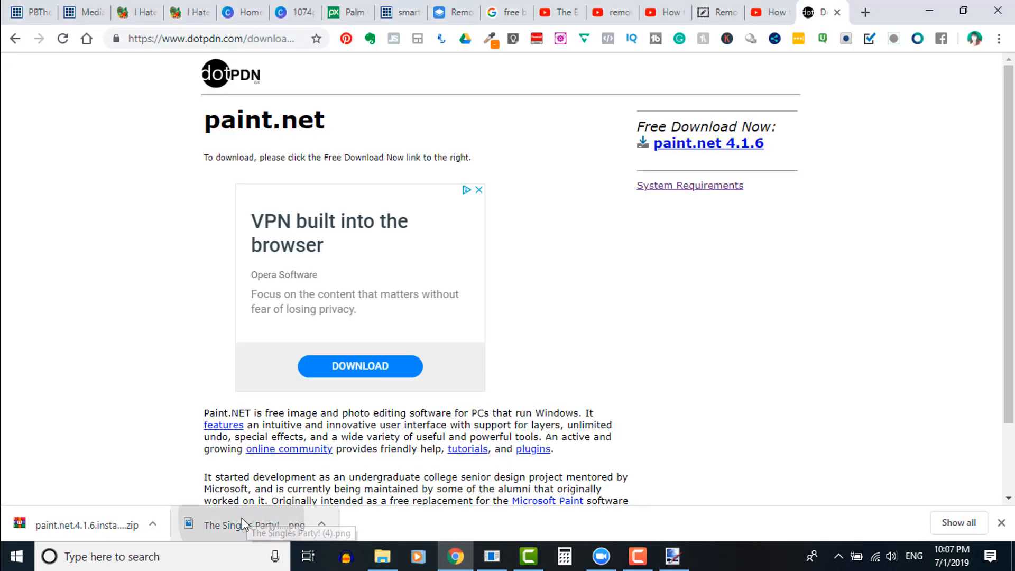
mouse_move(242, 521)
left_mouse_down()
mouse_move(383, 516)
mouse_move(681, 556)
mouse_move(567, 341)
left_mouse_up()
left_click(445, 296)
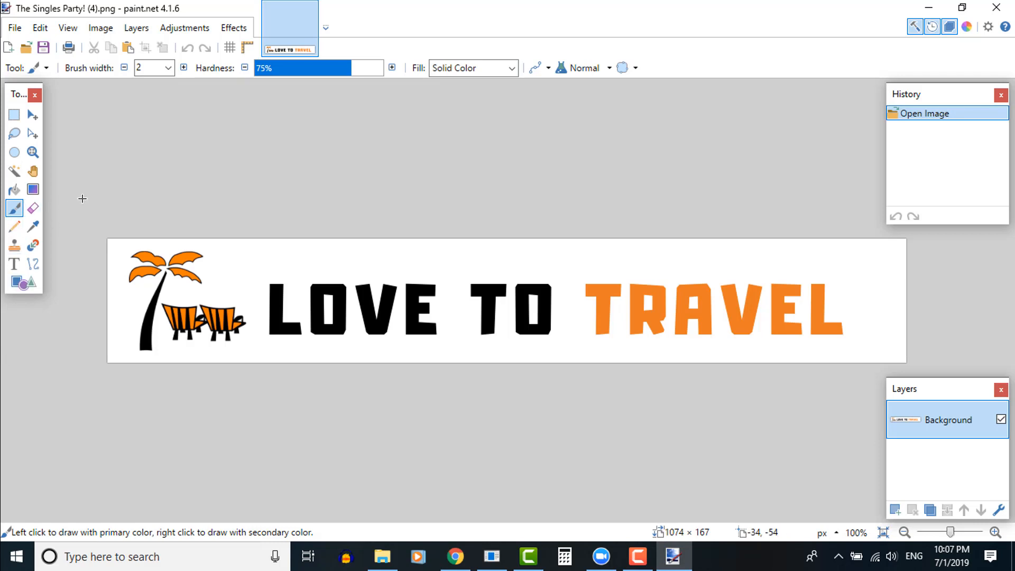
Step: Select the white background around the logo with the Magic Wand at 50% tolerance and cut it out
left_click(14, 173)
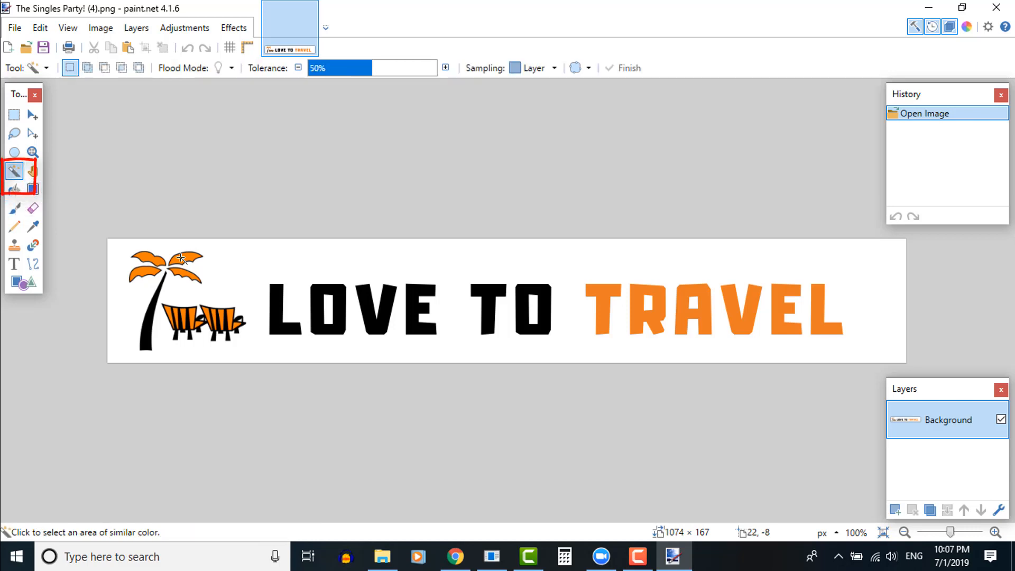
left_click(239, 268)
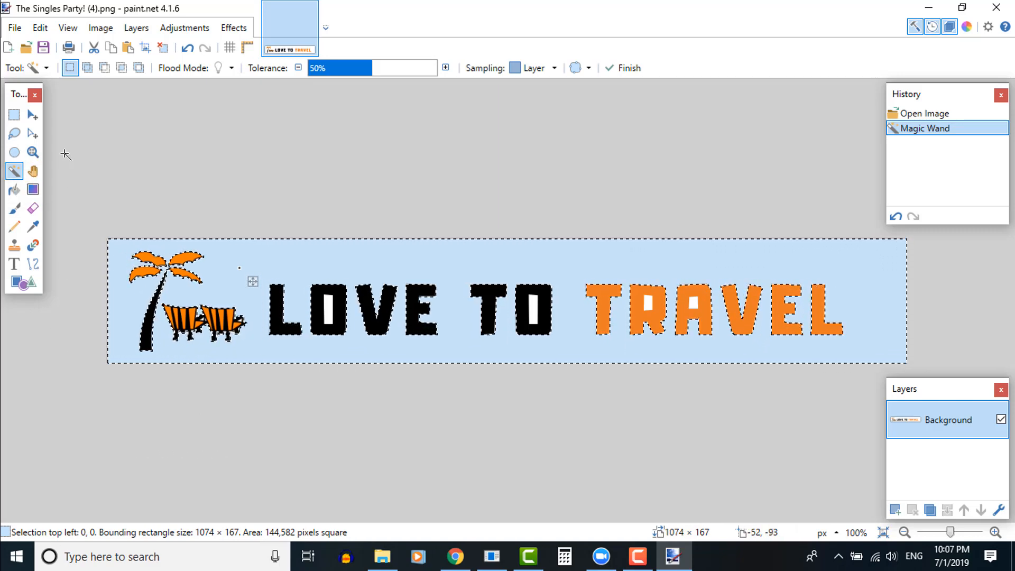
left_click(94, 49)
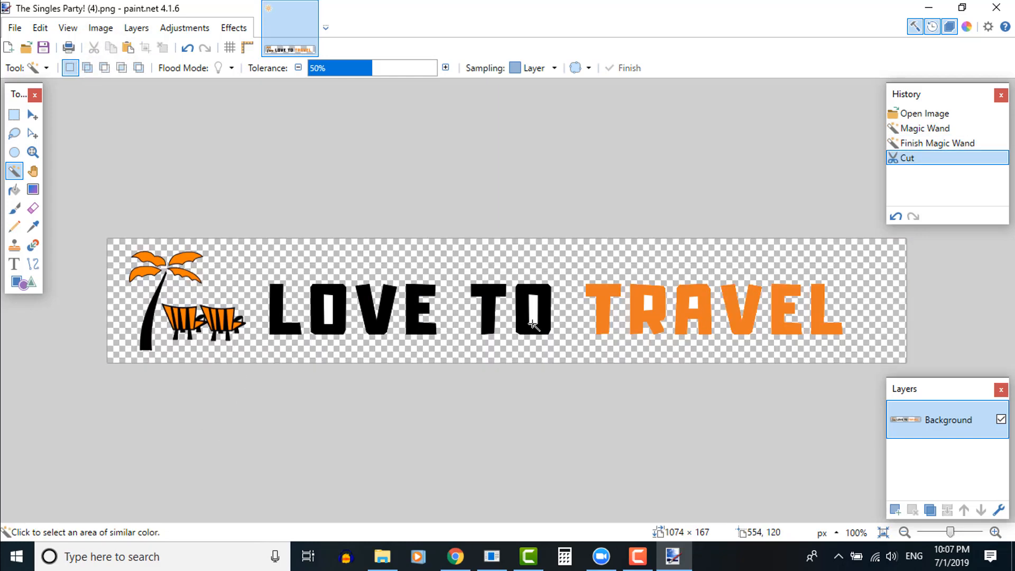
Step: Cut out the white areas enclosed by both O letters and by the R and A of "TRAVEL", selecting each with the Magic Wand
left_click(330, 306)
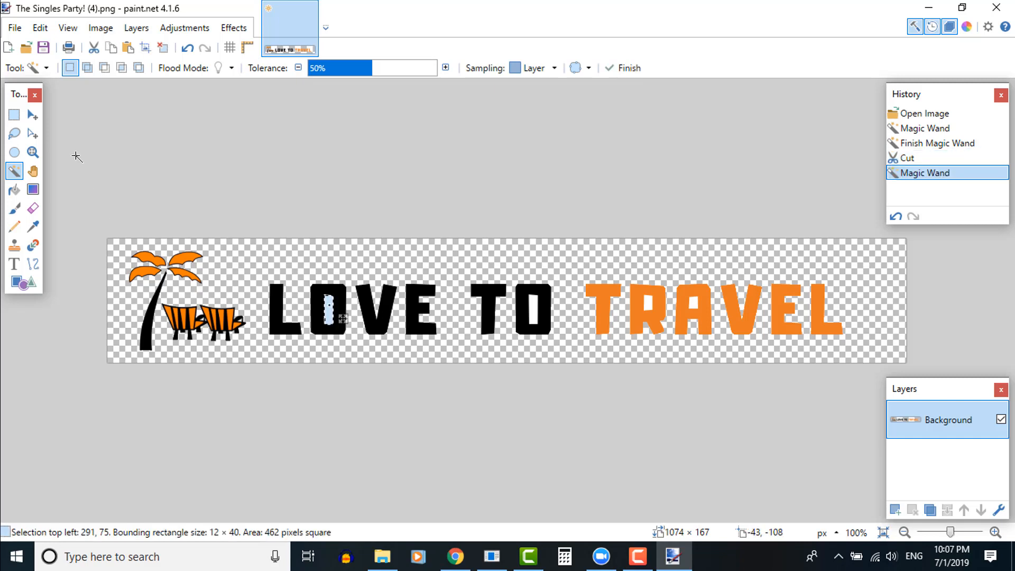
left_click(93, 51)
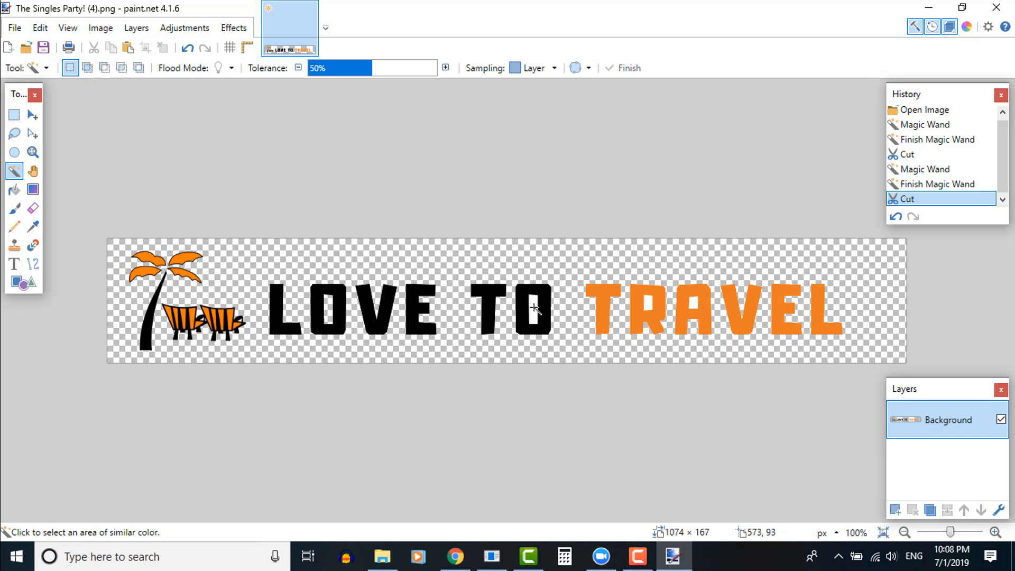
left_click(547, 317)
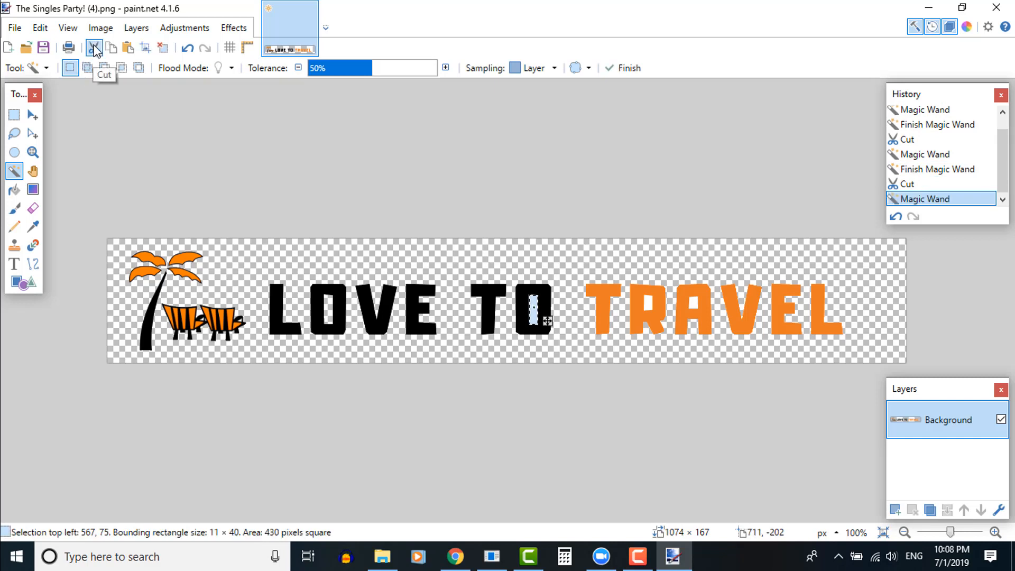
key("ctrl+x")
left_click(648, 304)
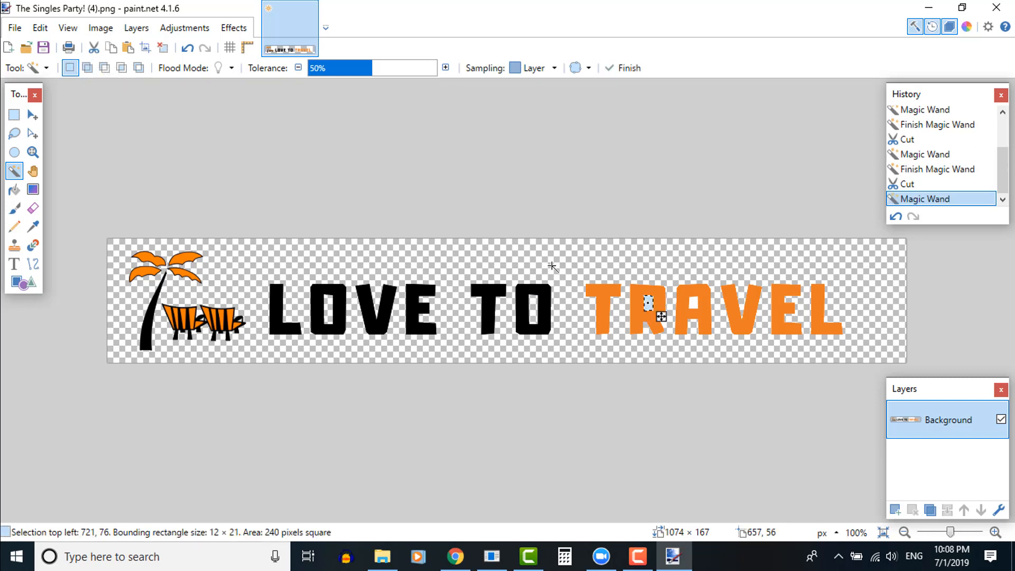
left_click(93, 49)
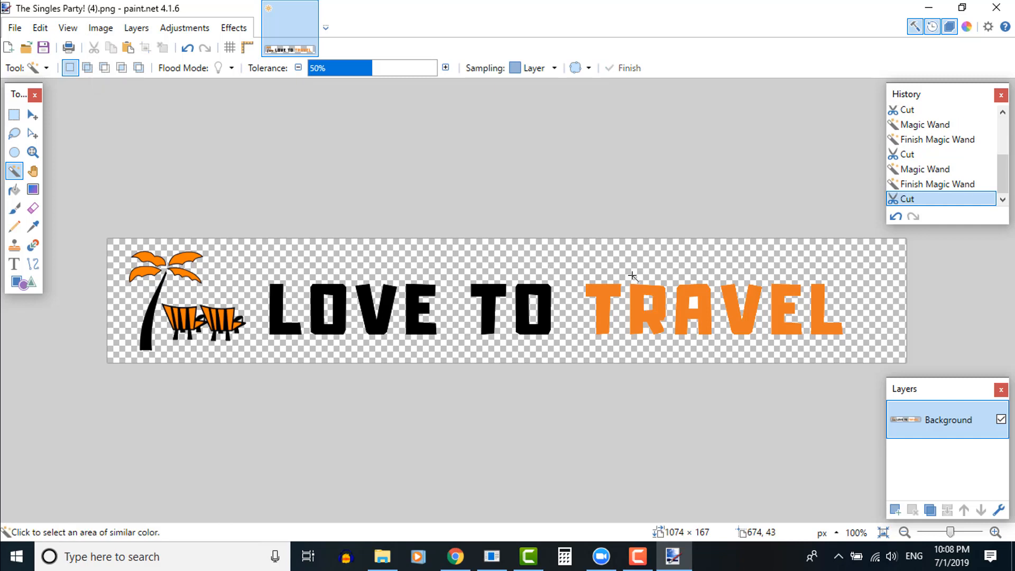
left_click(692, 305)
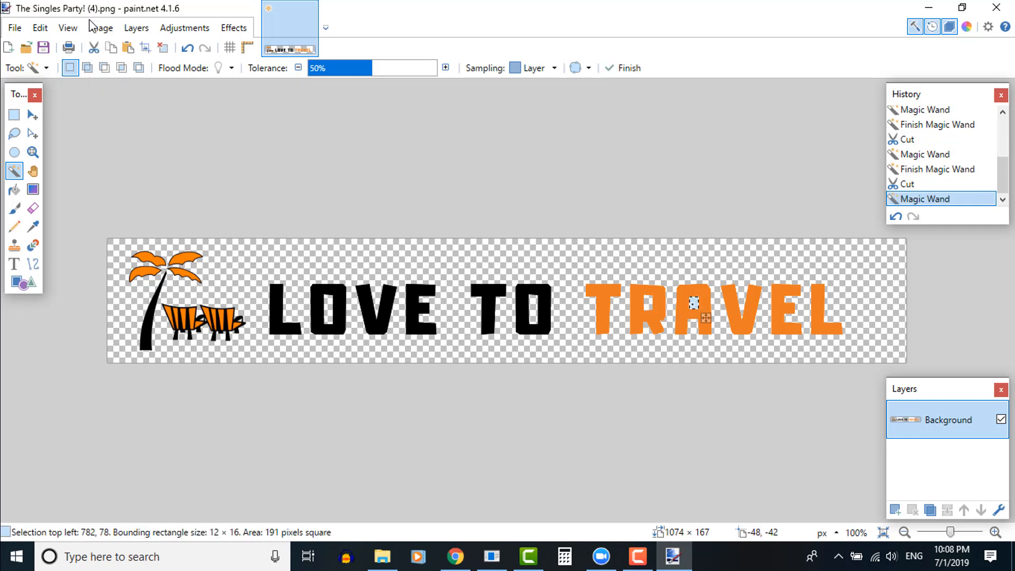
left_click(94, 50)
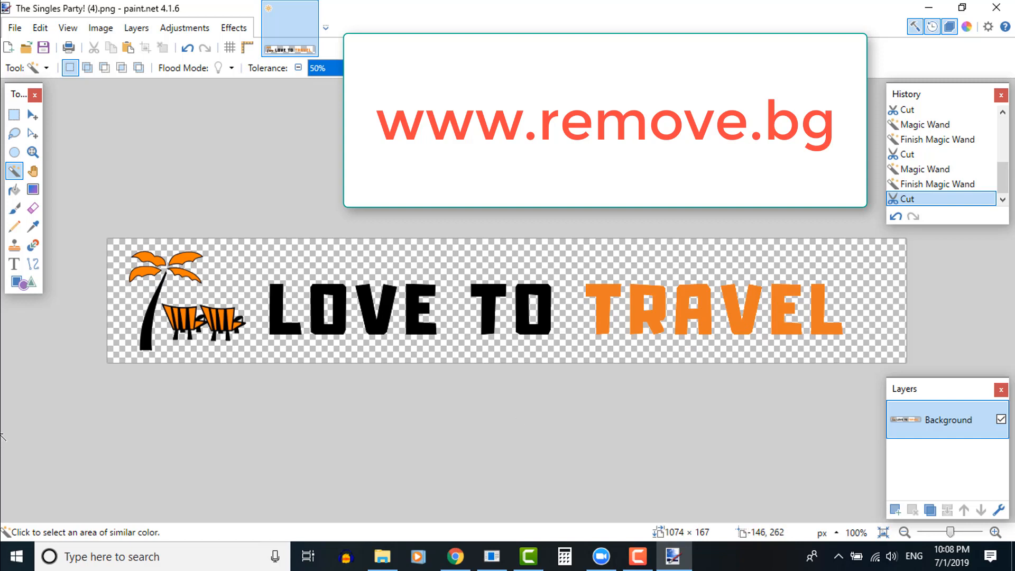
Step: Save the image under the new name LoveToTravelLogo as a PNG with Auto-detect bit depth
left_click(14, 28)
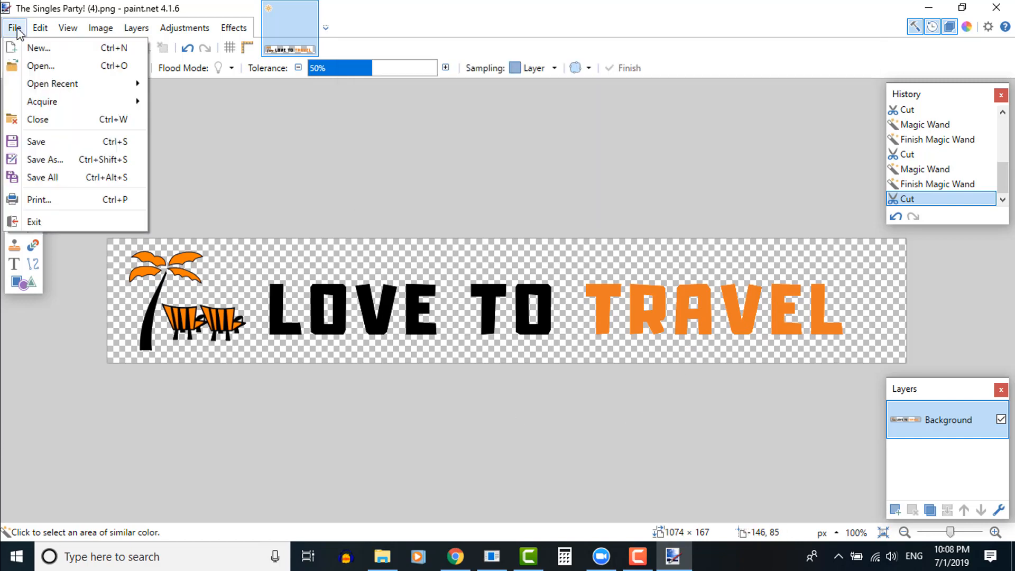
left_click(43, 160)
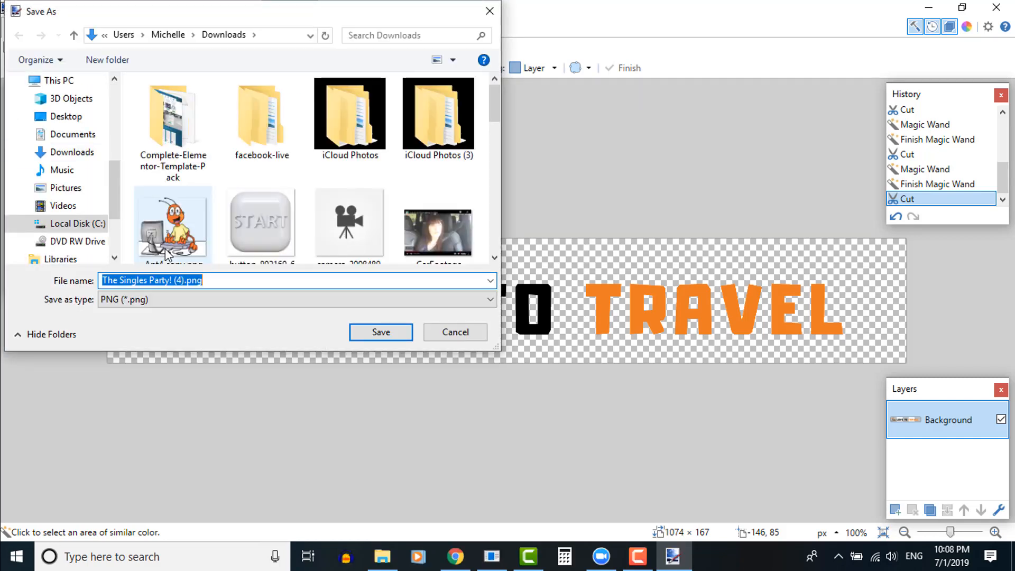
type("LoveToTravelLogo")
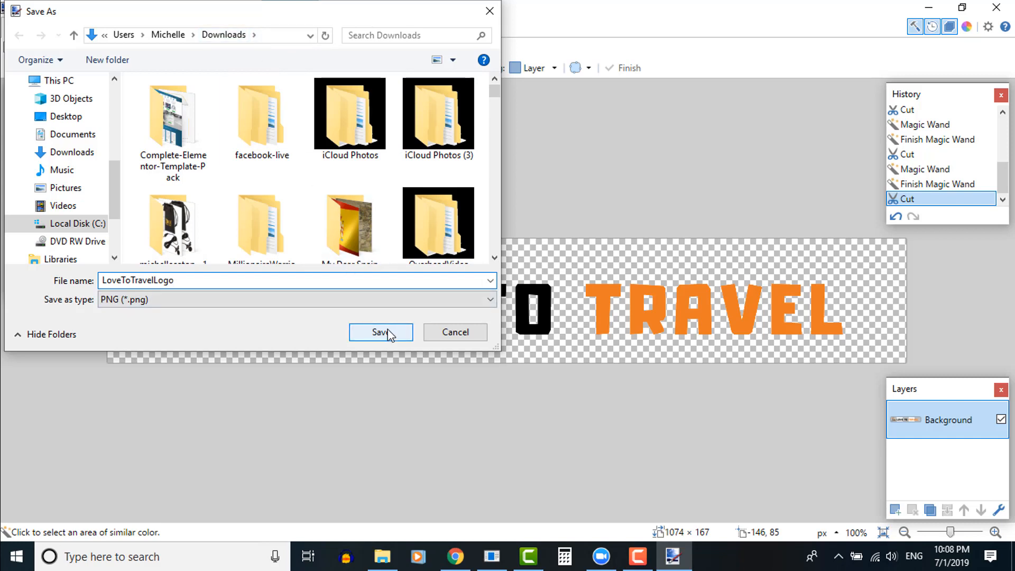
left_click(490, 299)
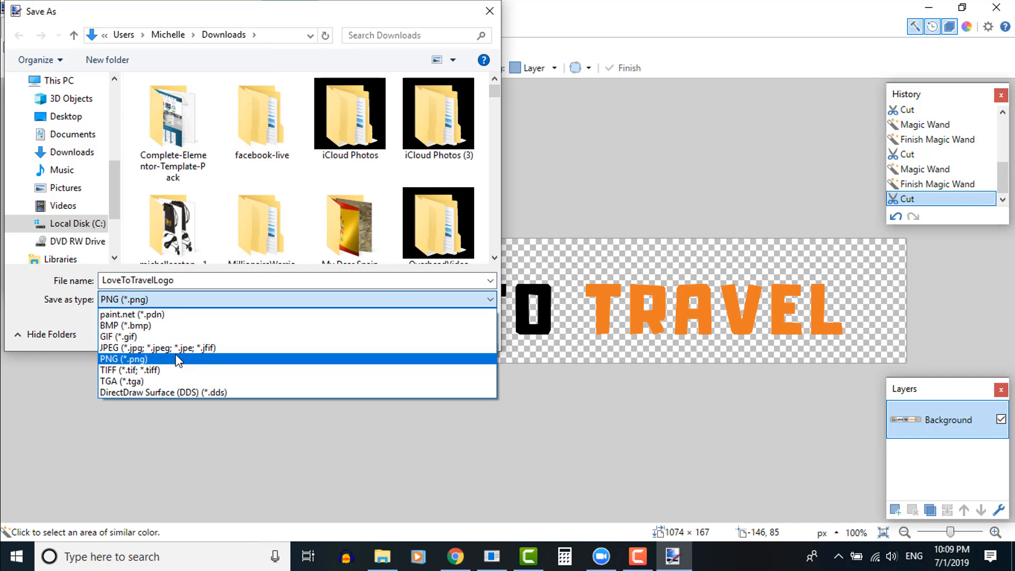
left_click(145, 359)
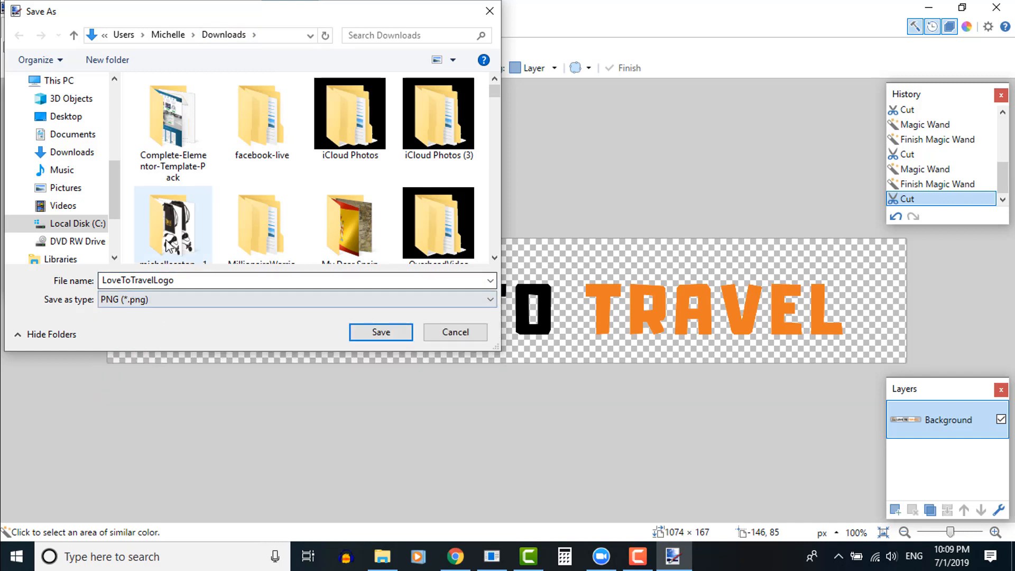
left_click(394, 333)
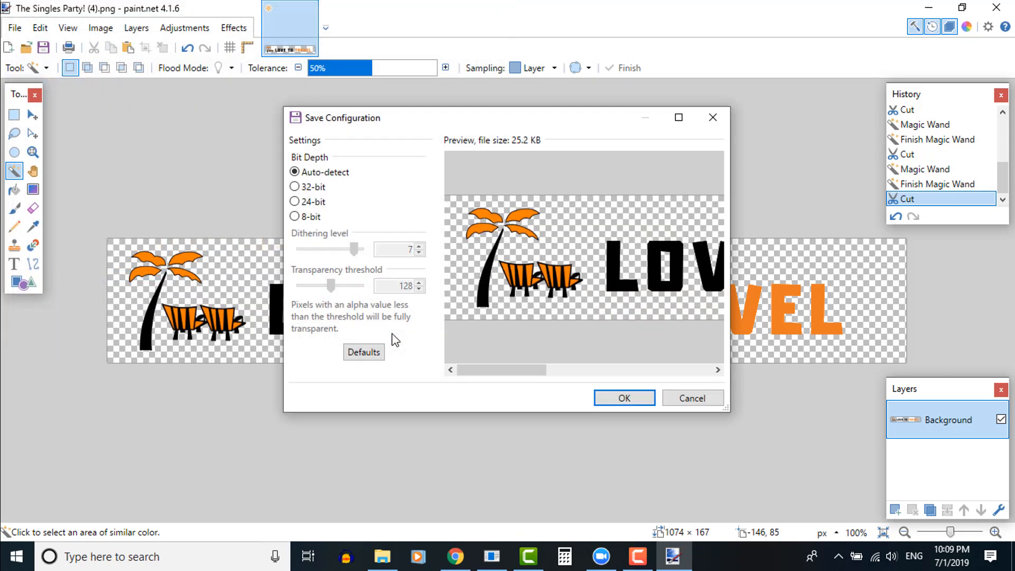
left_click(624, 397)
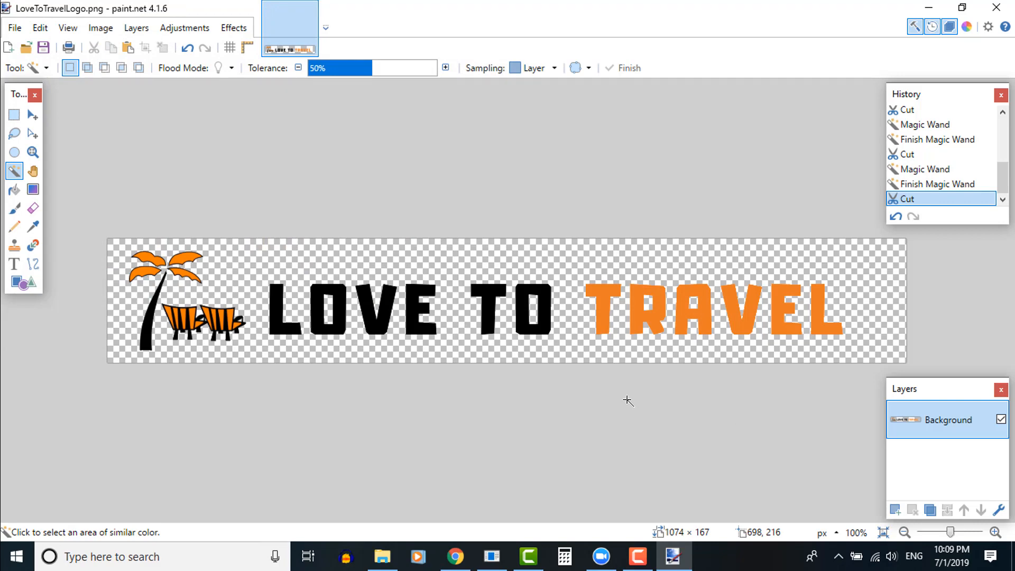
Step: Switch to the browser and examine the logo and sticky logo in PBTheme Options and in the blog post's header while scrolling
left_click(454, 556)
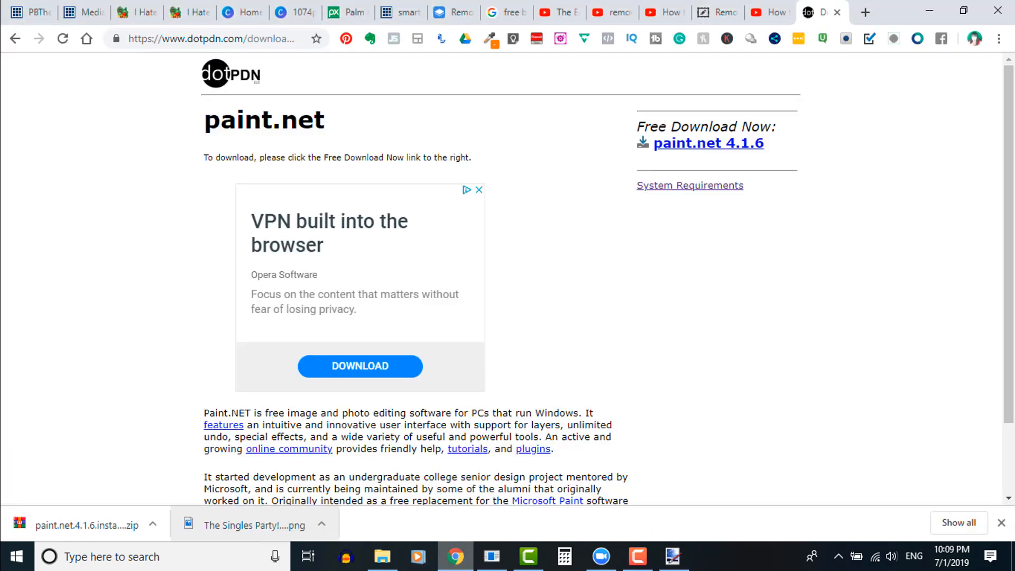
left_click(32, 11)
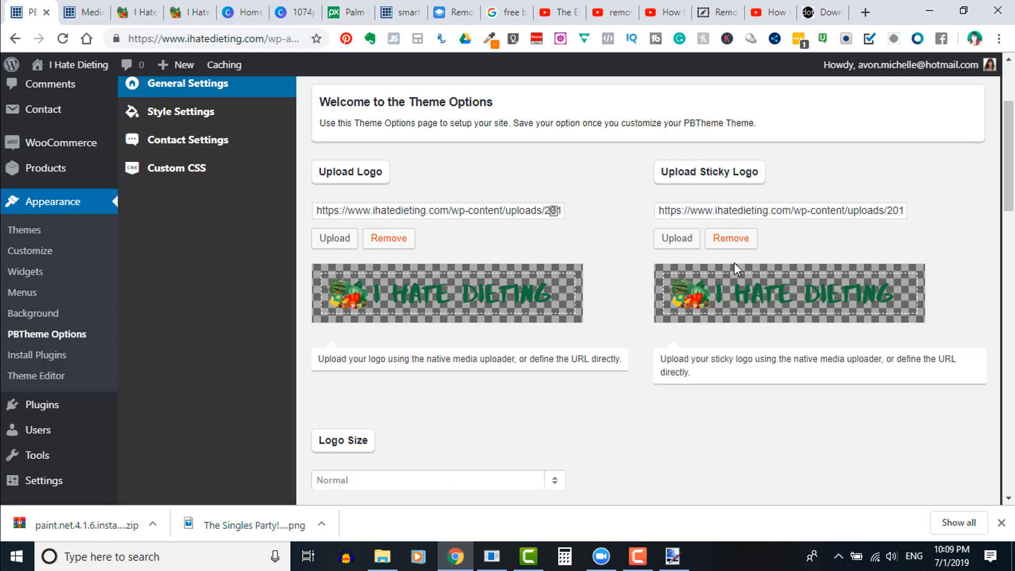
left_click(147, 19)
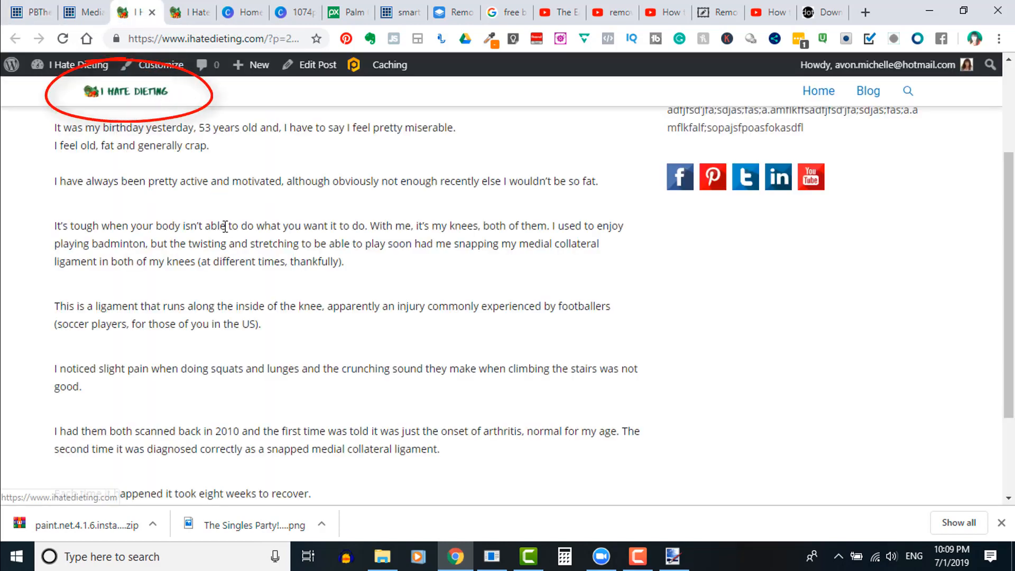
scroll(222, 221, "up", 3)
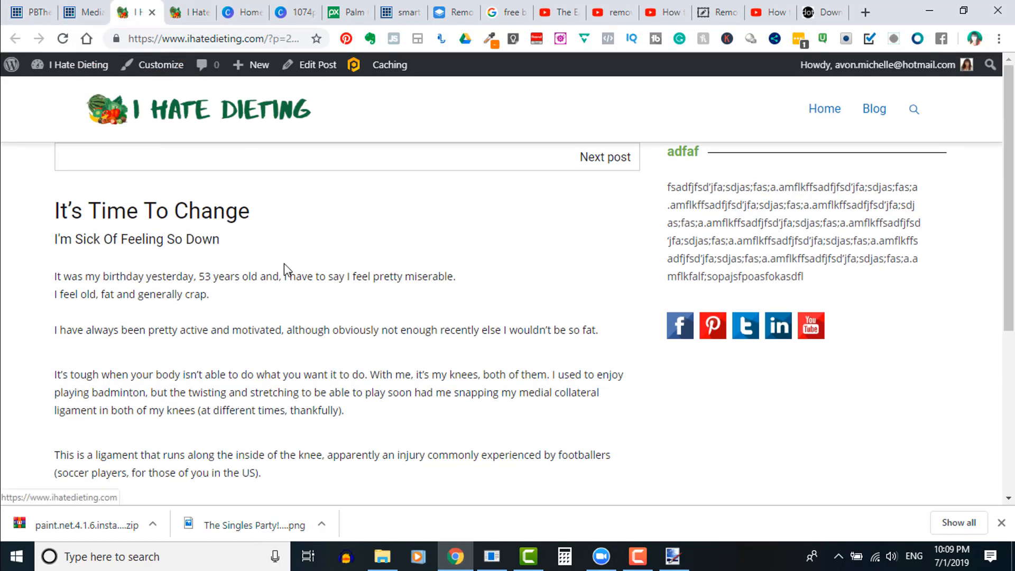
scroll(283, 270, "down", 3)
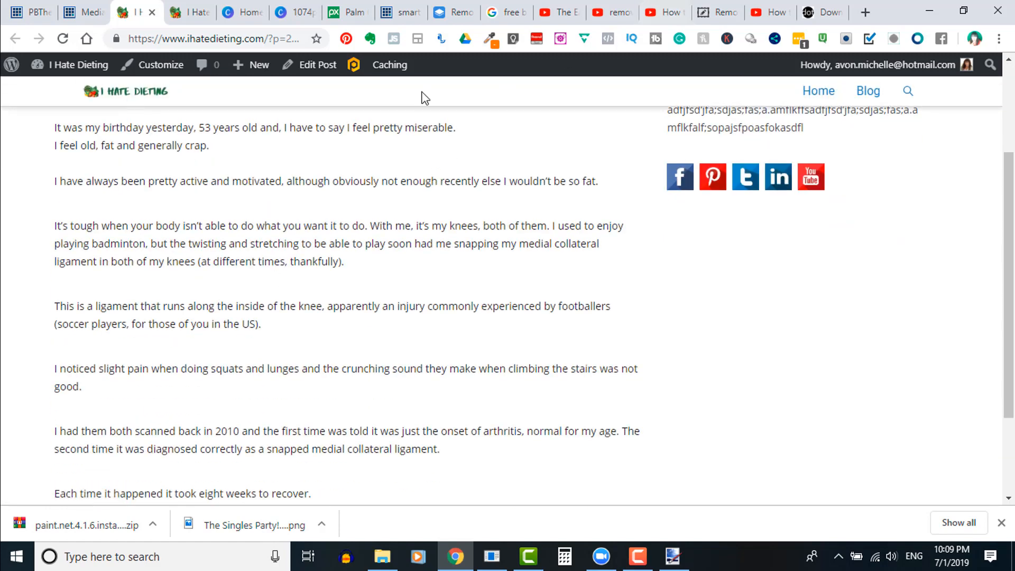
Step: Return to the logo in paint.net and resize it to 648 pixels wide, maintaining the aspect ratio
left_click(42, 18)
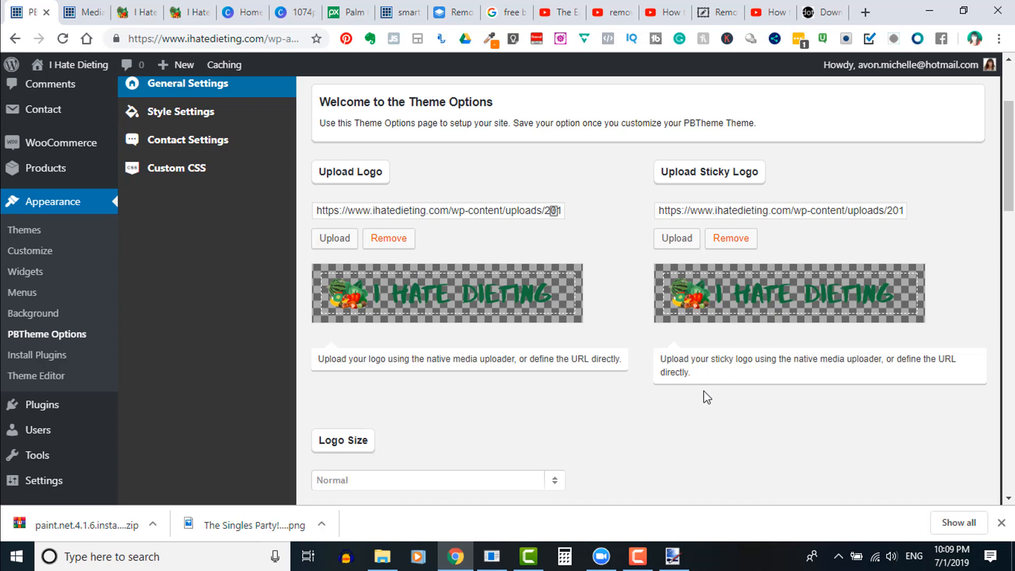
left_click(674, 560)
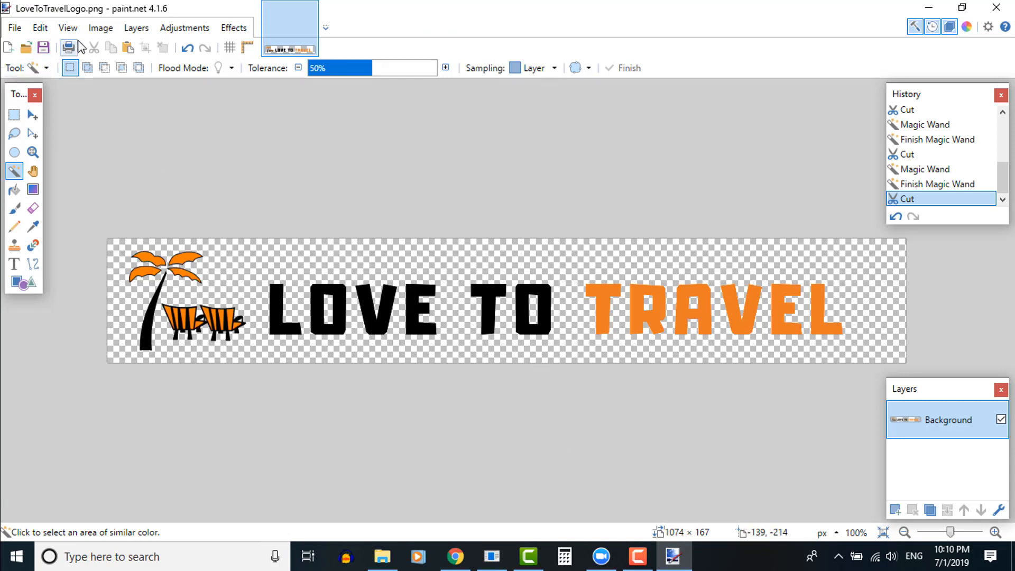
left_click(96, 37)
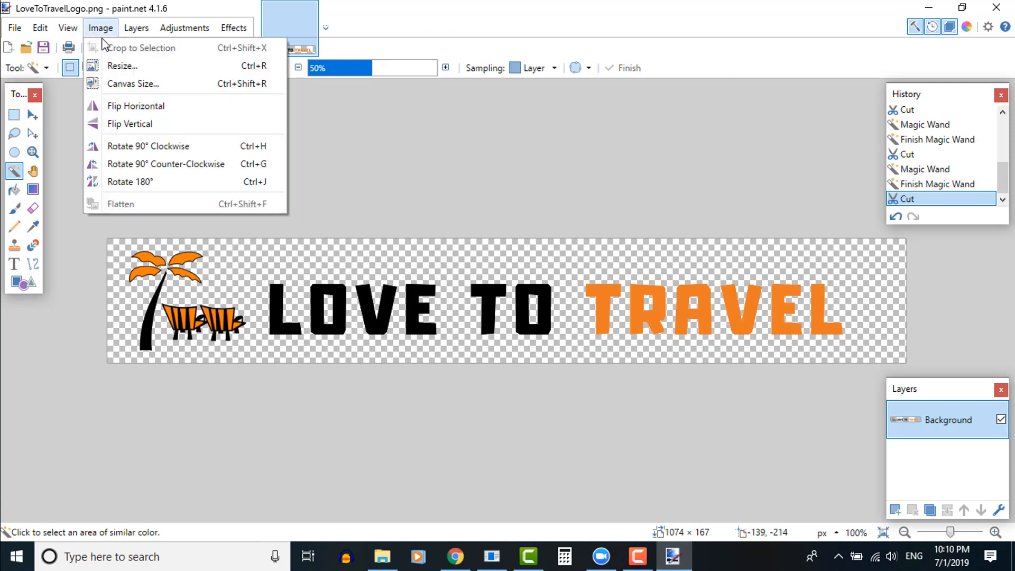
left_click(123, 66)
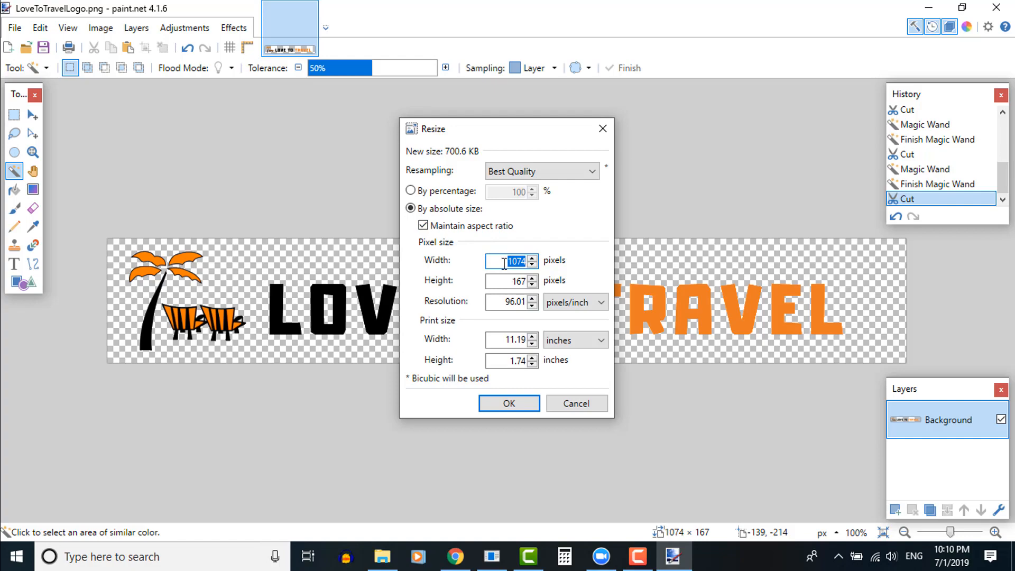
type("64")
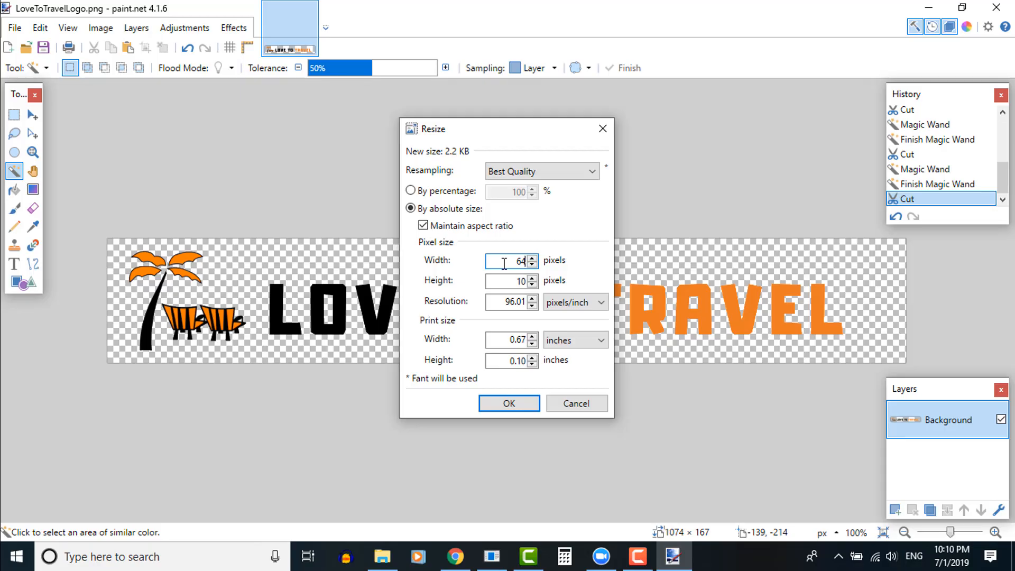
type("8")
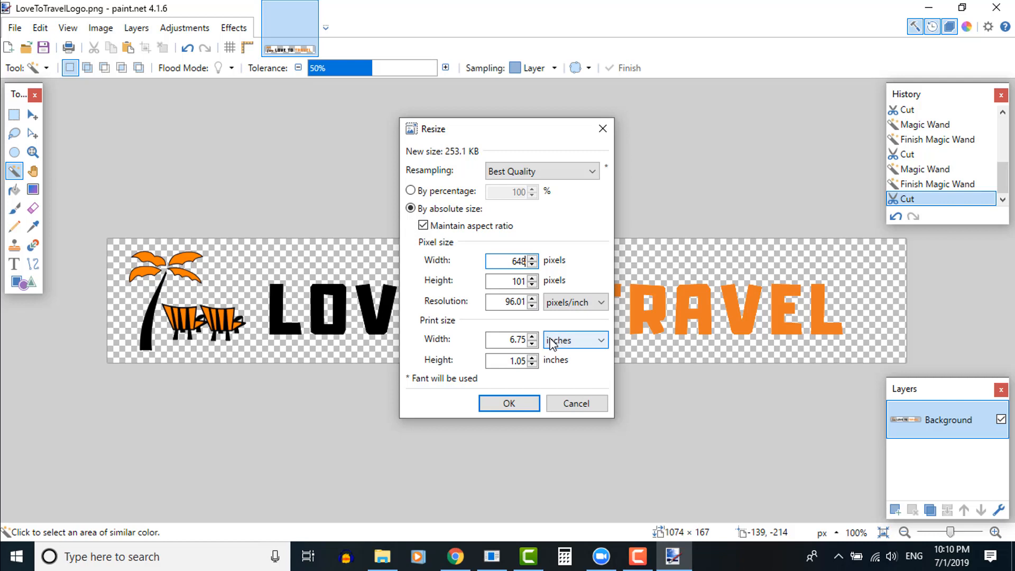
left_click(509, 403)
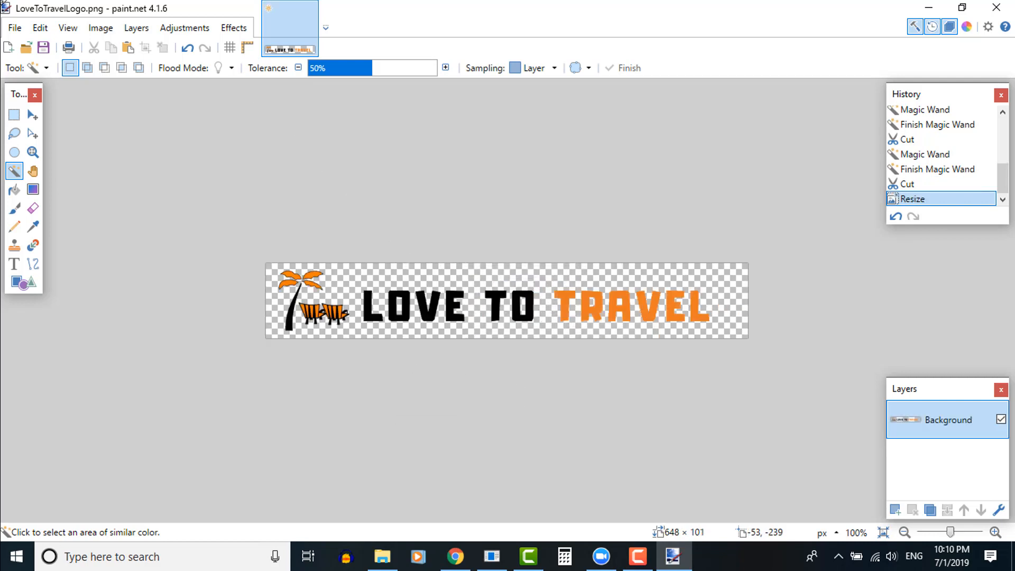
Step: Save the resized logo under the new name LoveToTravelLogo_Sticky as a PNG with Auto-detect bit depth
left_click(20, 29)
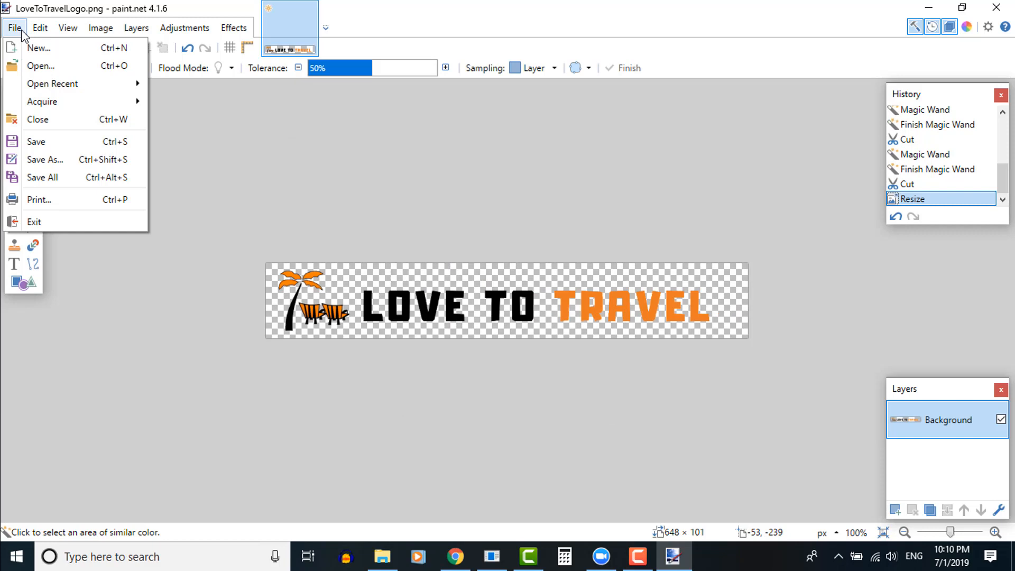
left_click(49, 159)
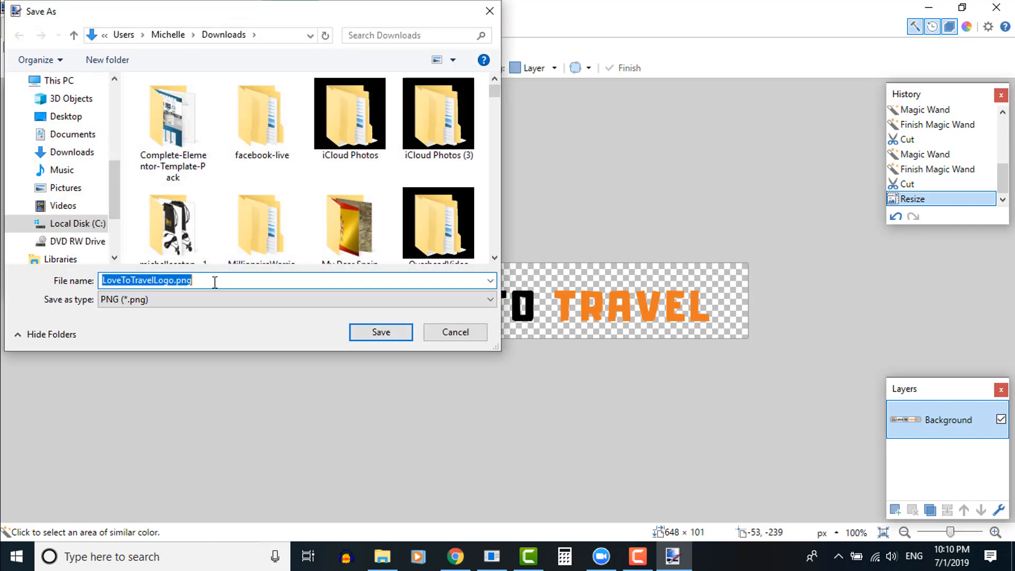
left_click(175, 280)
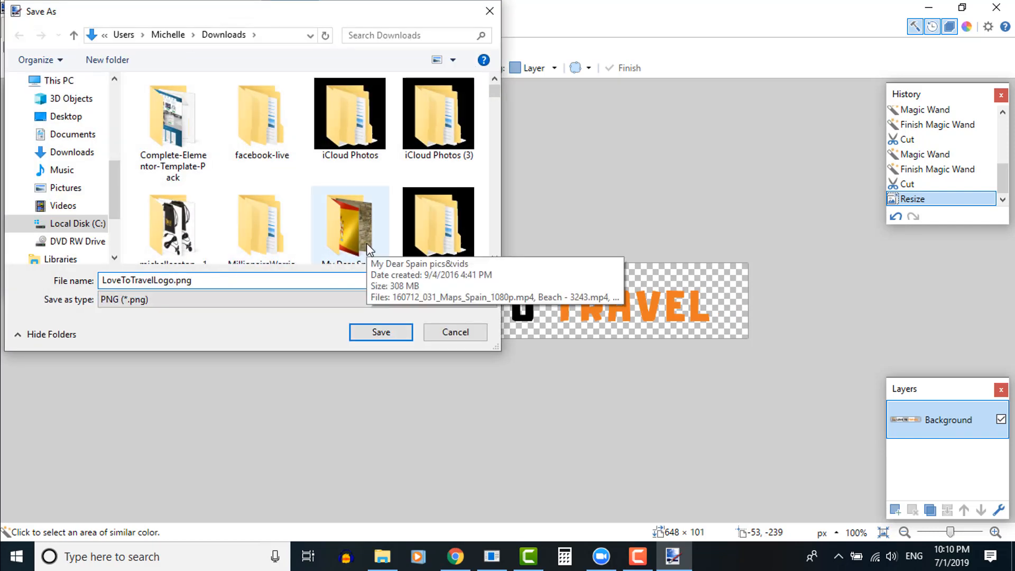
type("_")
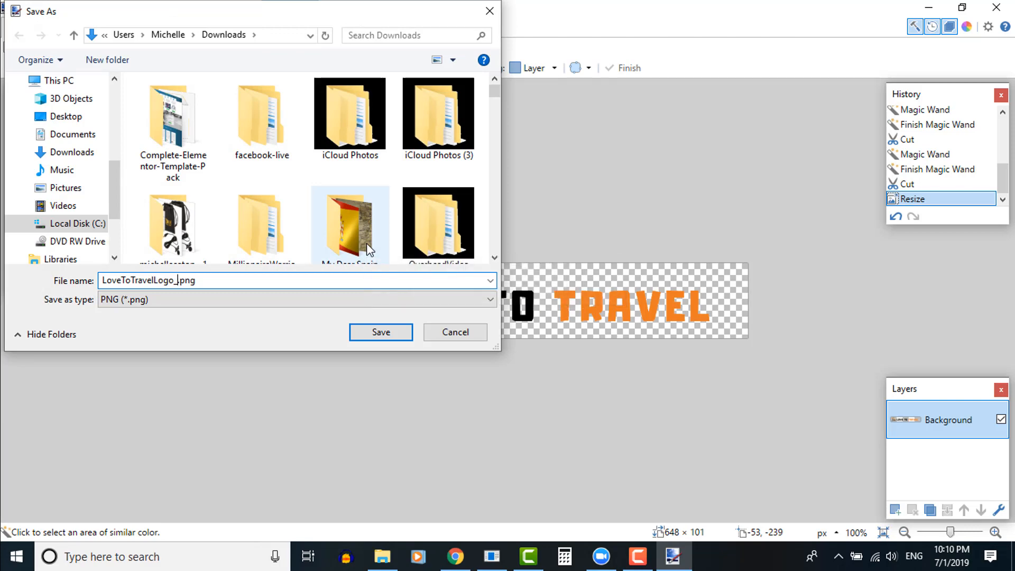
type("Sticky")
left_click(393, 329)
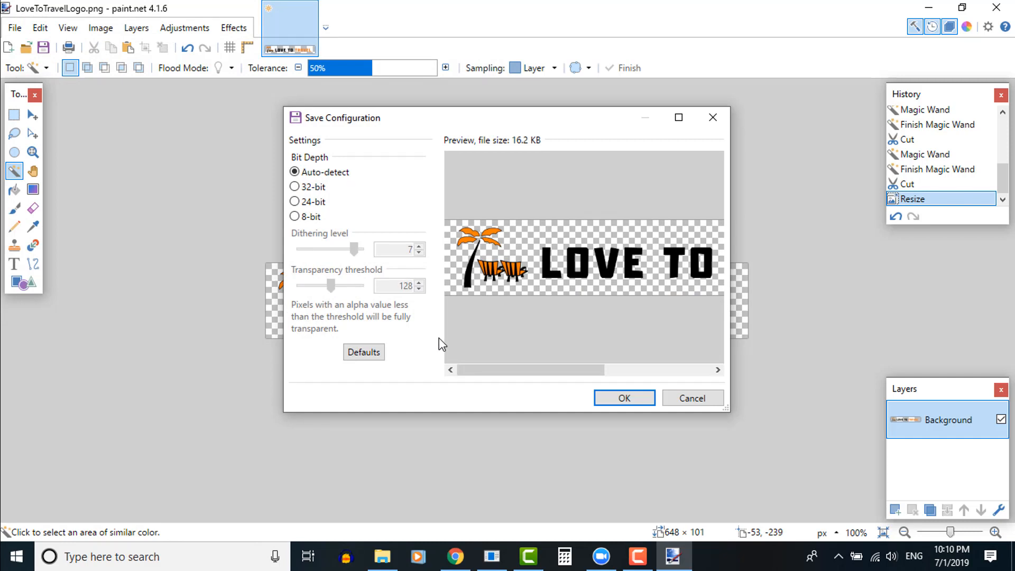
left_click(624, 397)
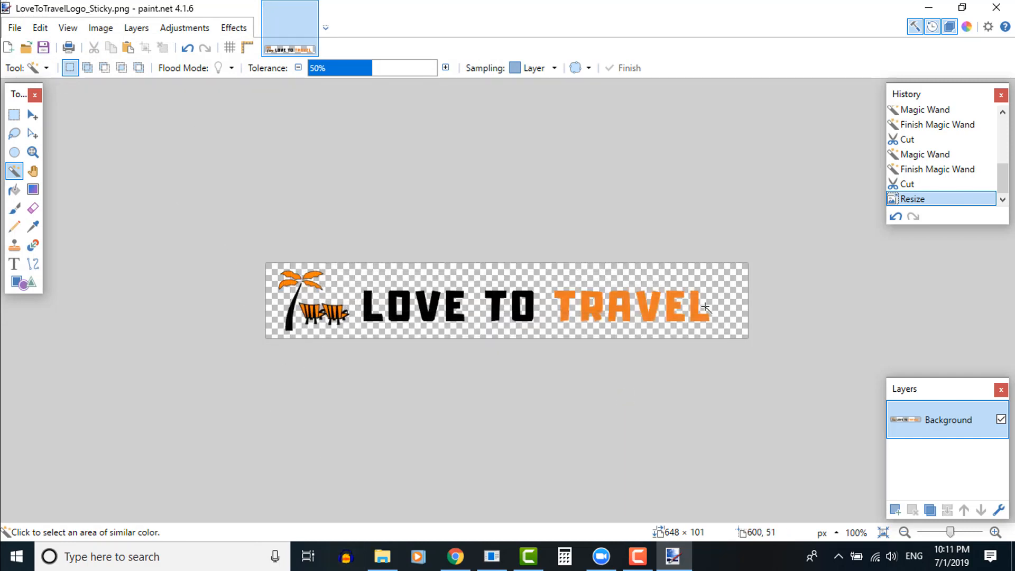
Step: Switch to the browser and examine the logo size, favicon and iPad/iPhone icon requirements in PBTheme Options
key("alt+Tab")
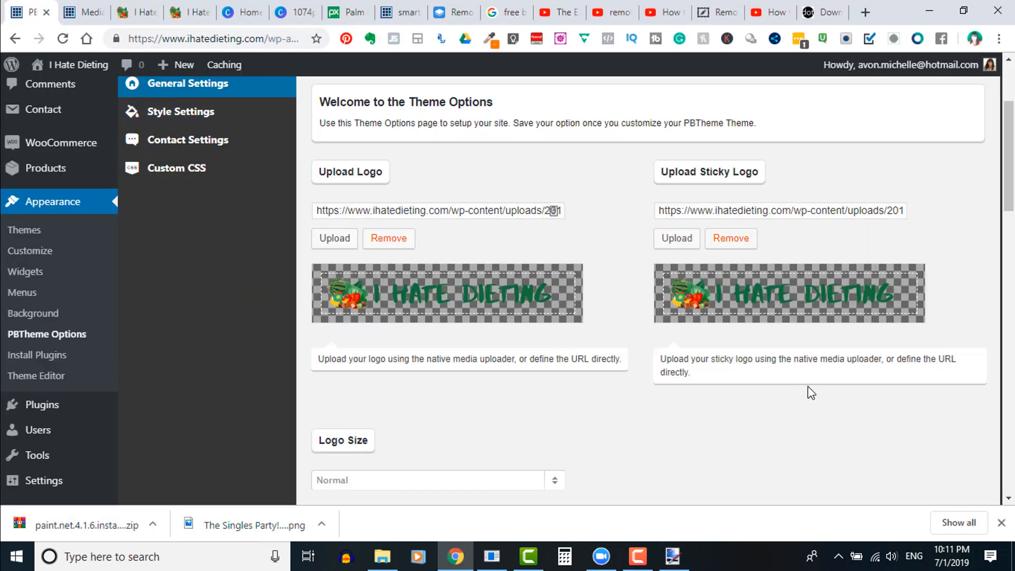
scroll(829, 410, "down", 1)
scroll(832, 414, "down", 3)
scroll(829, 409, "down", 5)
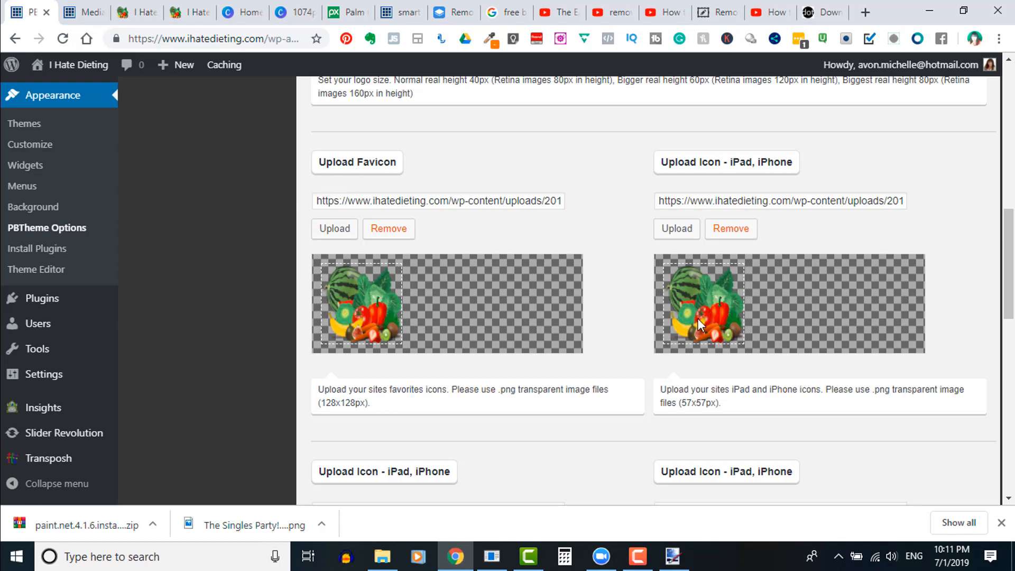
scroll(681, 390, "down", 10)
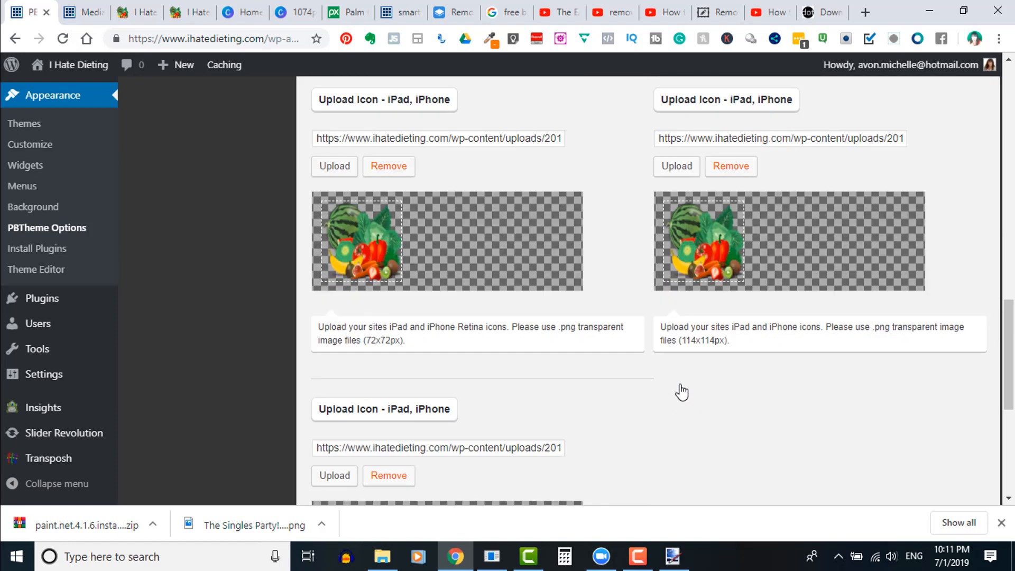
scroll(682, 389, "up", 5)
scroll(680, 383, "up", 8)
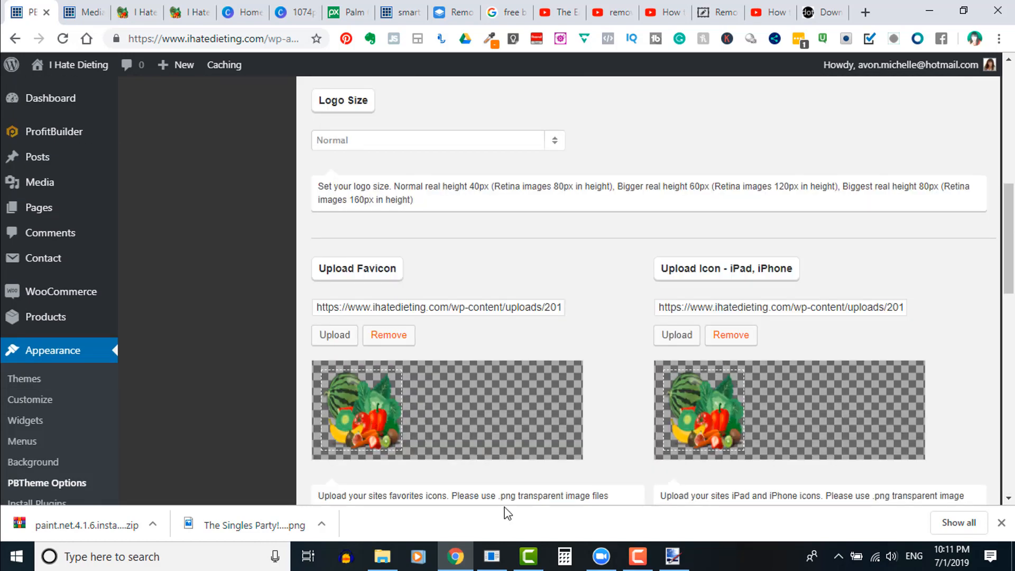
Step: Switch to paint.net and create a new blank image of 12 by 16 pixels
left_click(673, 556)
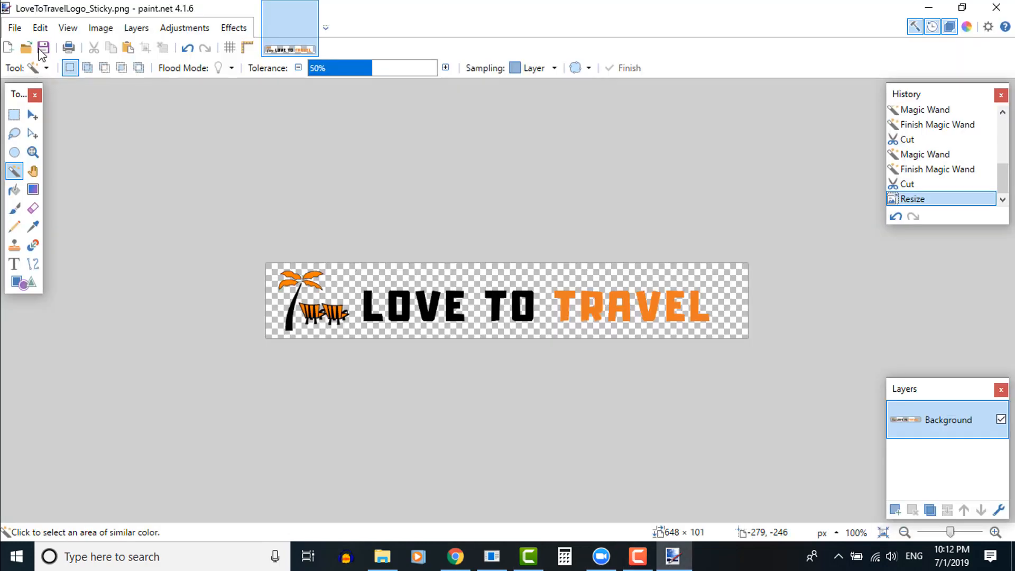
left_click(15, 28)
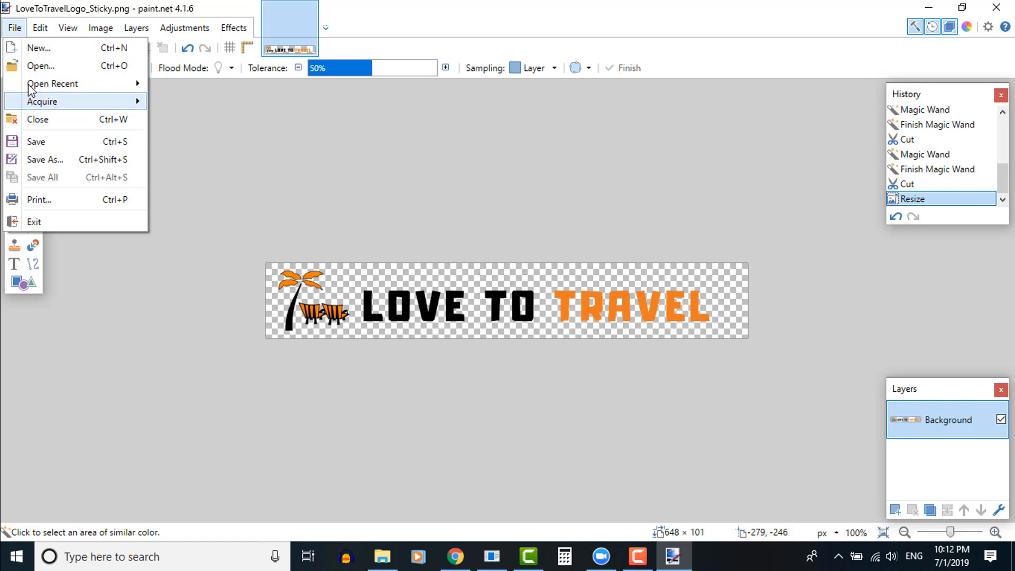
left_click(37, 49)
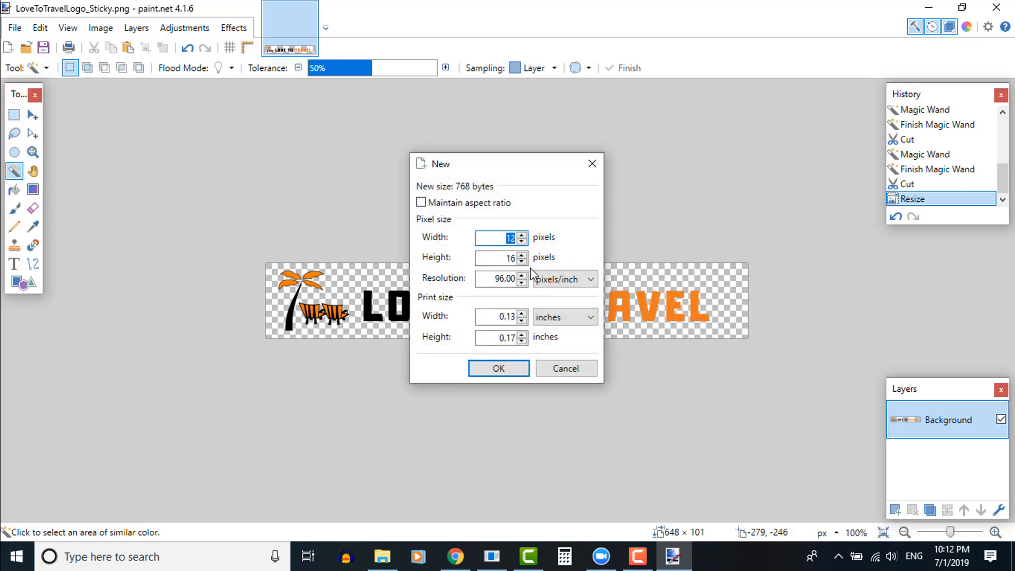
left_click(516, 368)
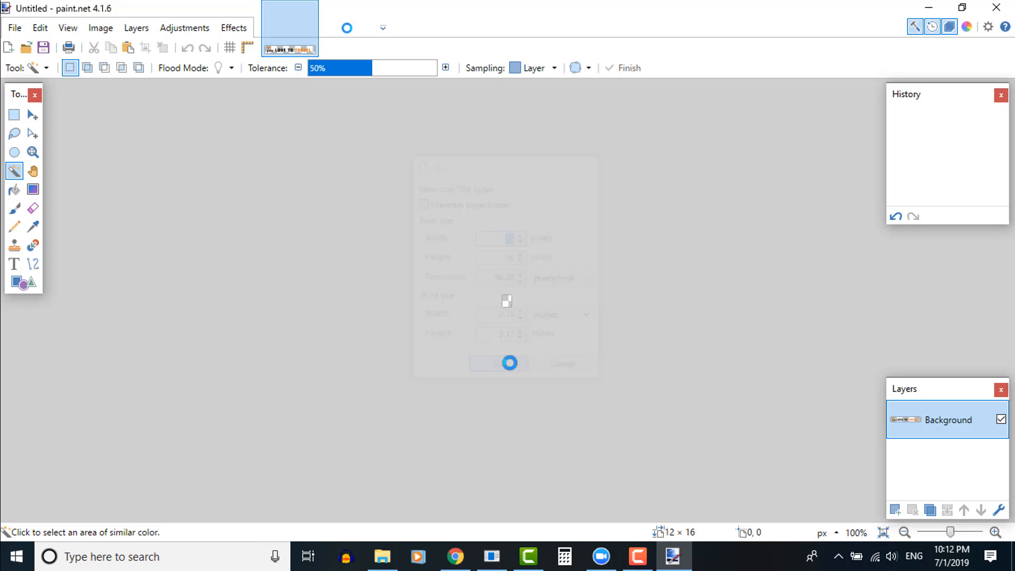
Step: Open the palm tree image palm-311723_1280.png from the Downloads folder
left_click(13, 27)
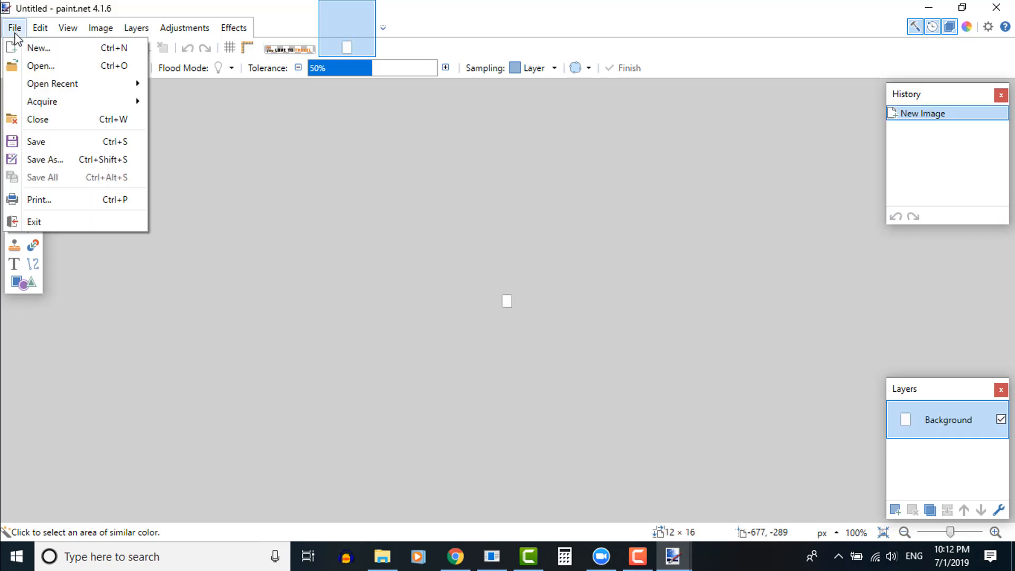
left_click(39, 66)
scroll(234, 221, "down", 6)
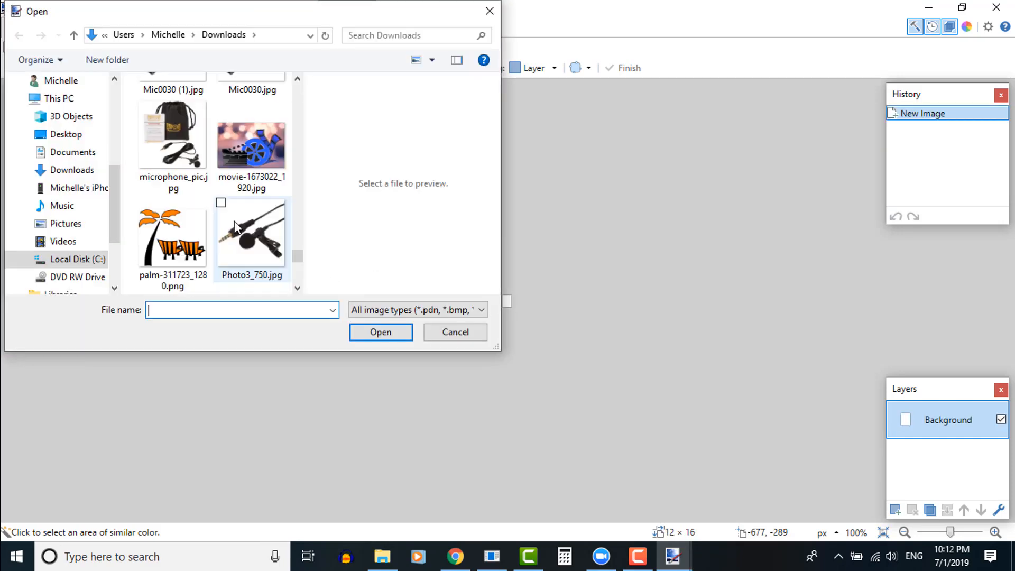
scroll(234, 221, "up", 1)
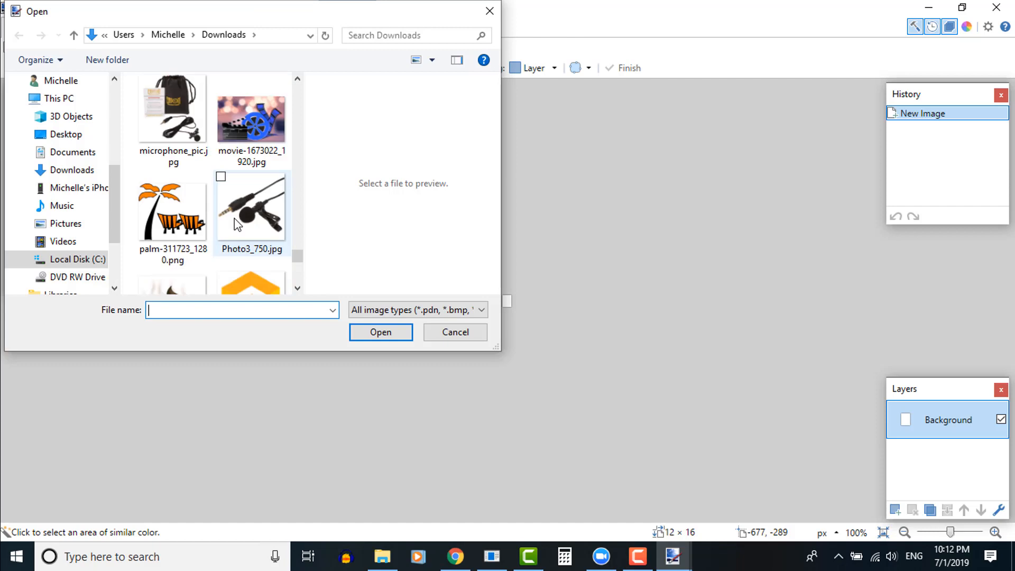
left_click(164, 209)
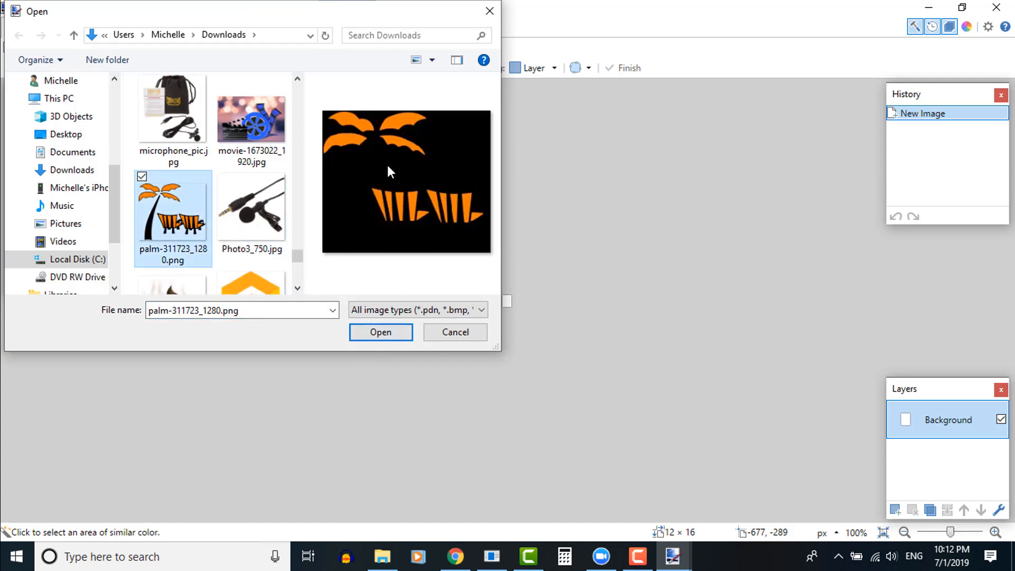
left_click(378, 333)
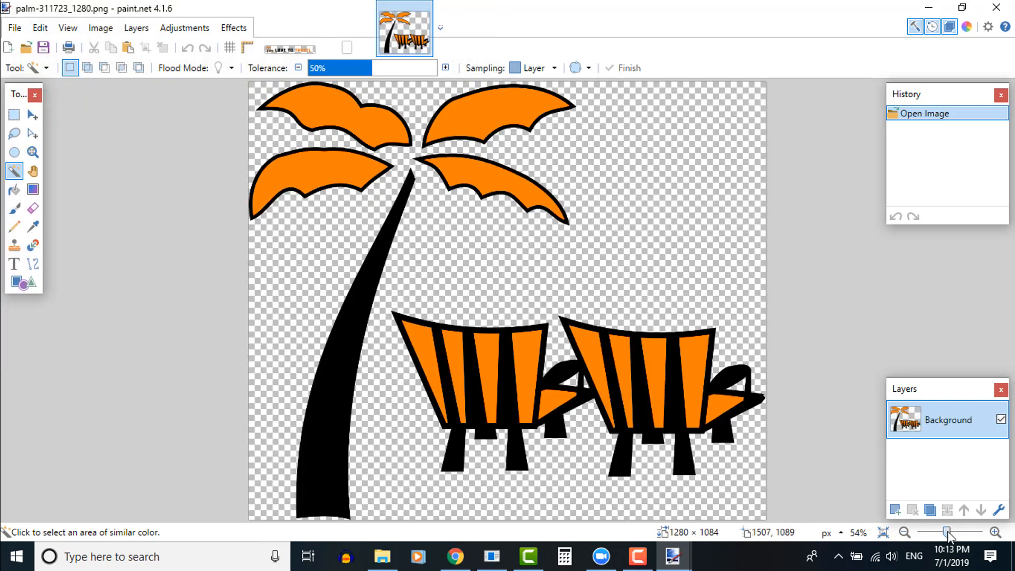
Step: Resize the palm tree image to 107 by 107 pixels with the aspect ratio unlocked
left_click_drag(948, 535, 945, 534)
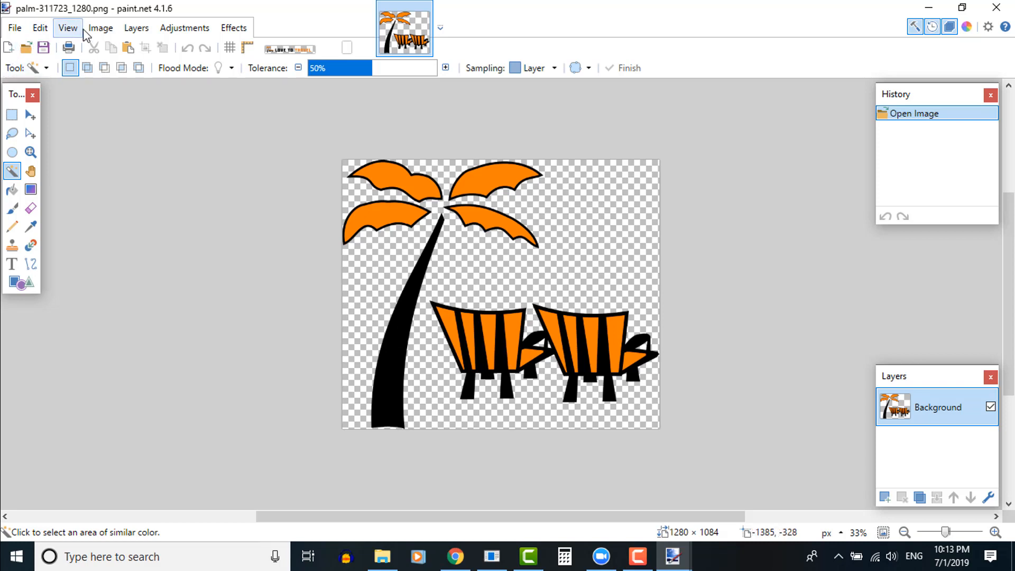
left_click(101, 28)
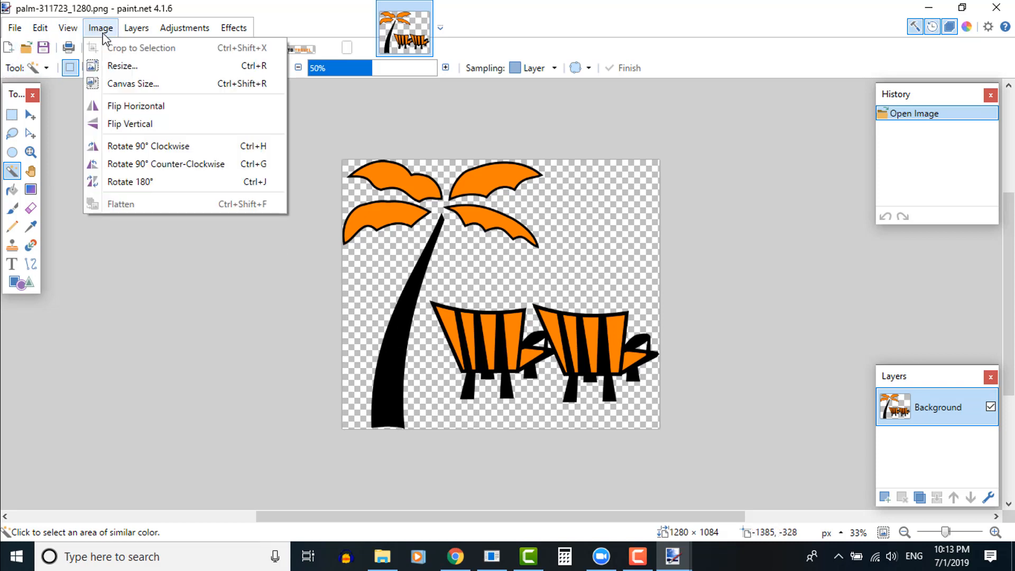
left_click(123, 65)
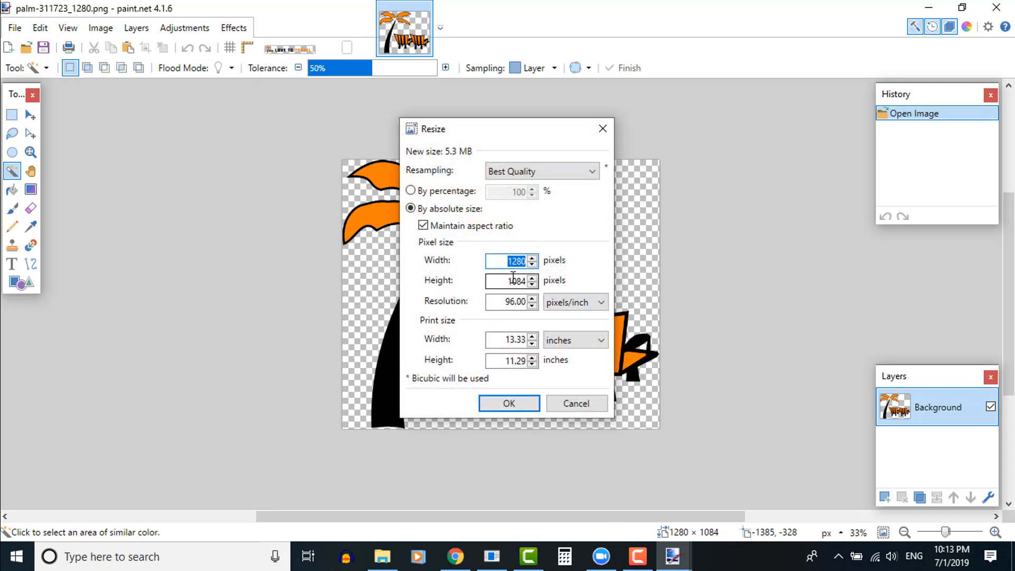
type("10")
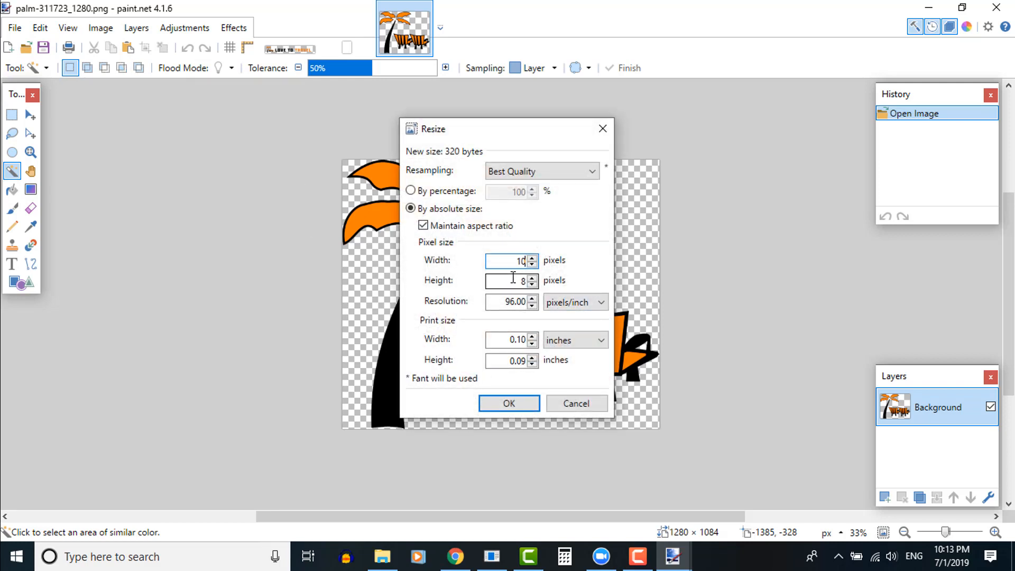
type("7")
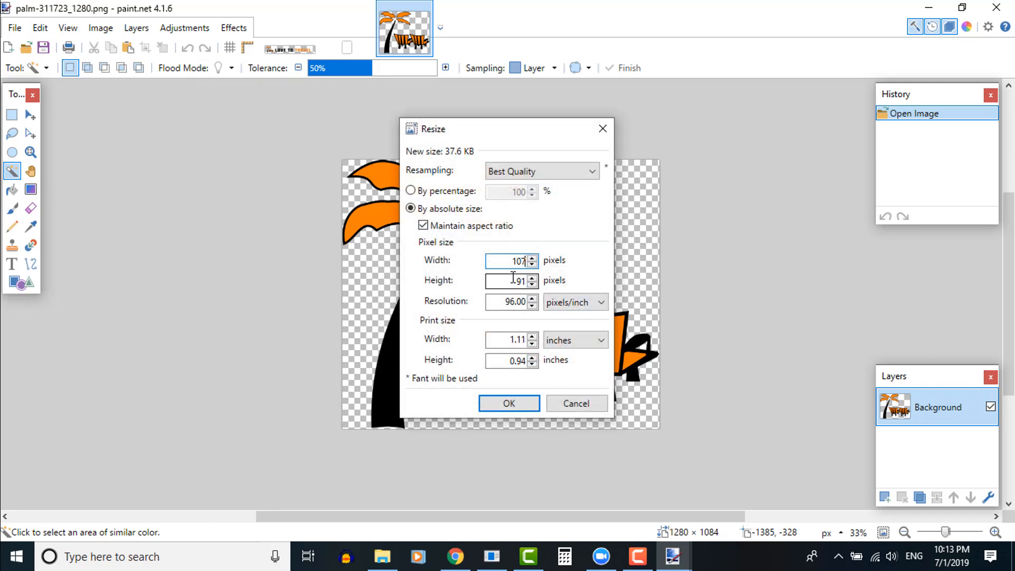
left_click(423, 227)
double_click(513, 283)
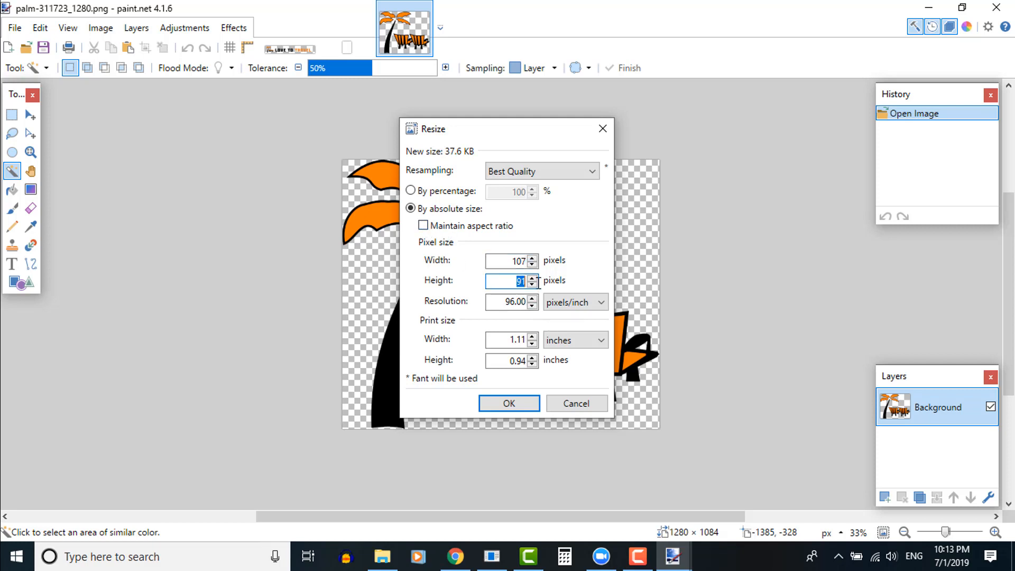
type("107")
left_click(509, 404)
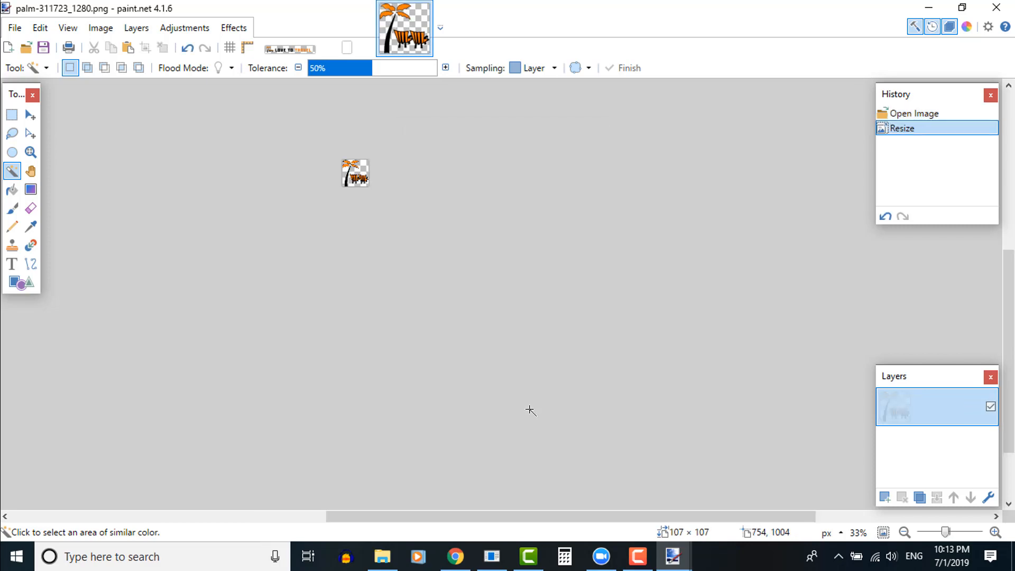
Step: Save the resized palm image under the new name LoveToTravel_Favicon as a PNG with Auto-detect bit depth
left_click_drag(947, 534, 955, 531)
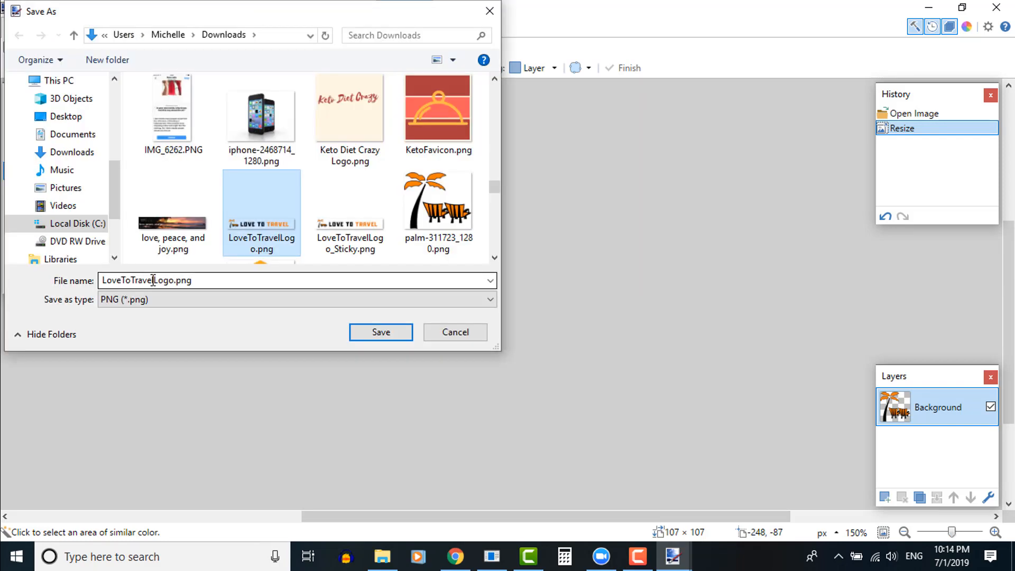
key("ctrl+shift+s")
left_click_drag(155, 283, 181, 284)
type("_Fa")
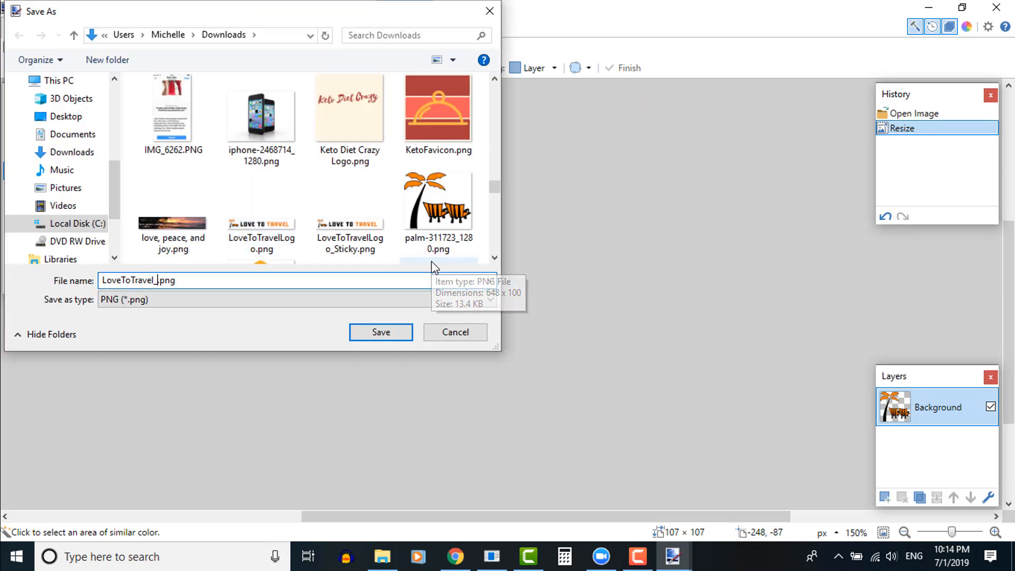
type("vicon")
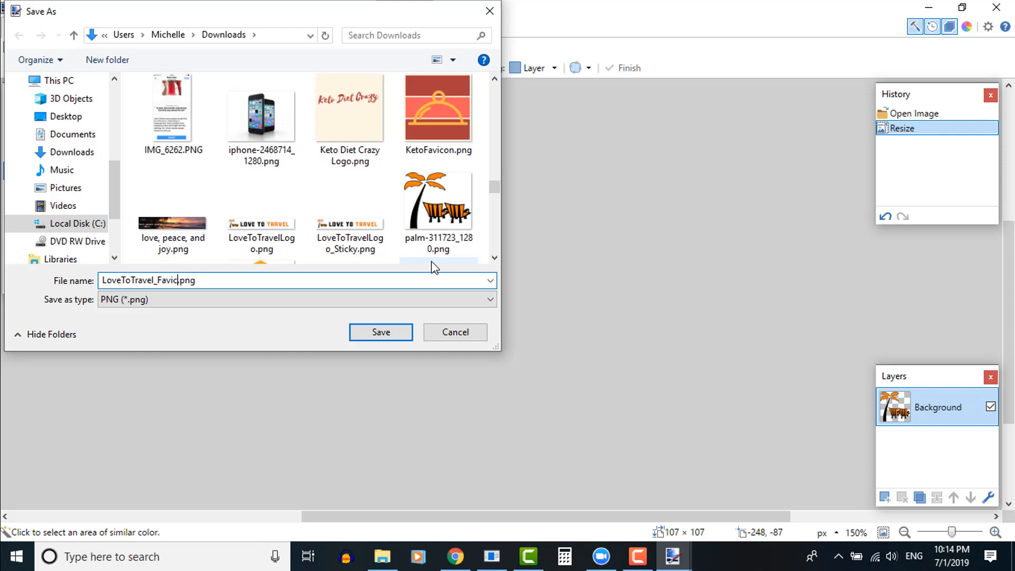
left_click(362, 331)
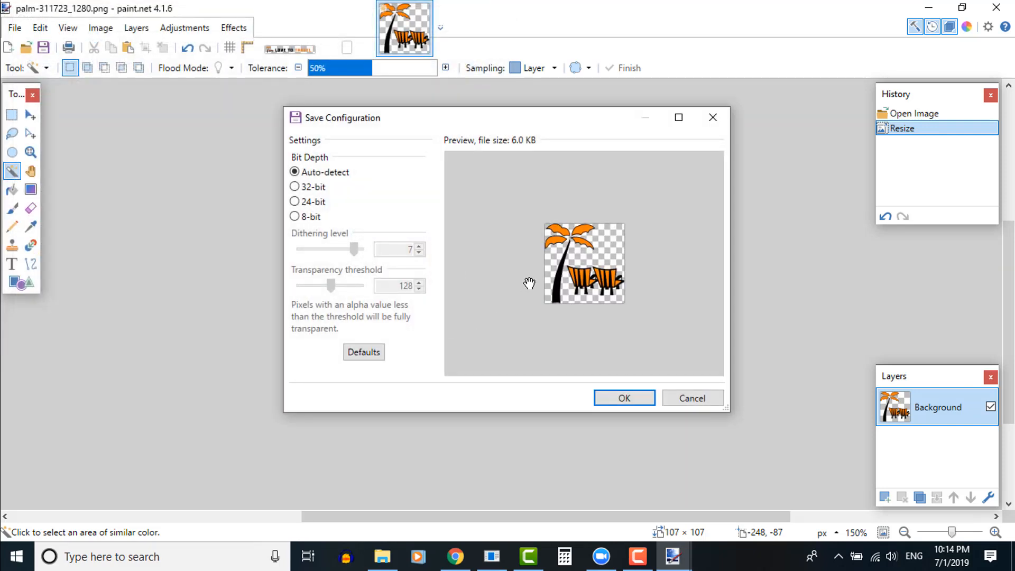
left_click(625, 398)
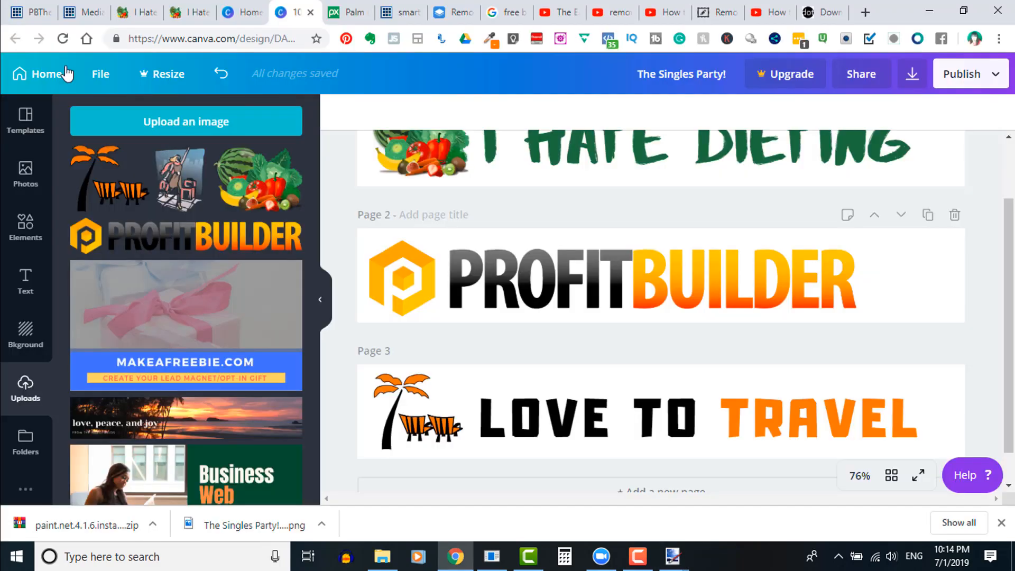
Step: Return to the PBTheme Options page in the browser and view the logo and sticky logo upload settings
left_click(29, 11)
scroll(925, 327, "up", 4)
scroll(925, 328, "up", 5)
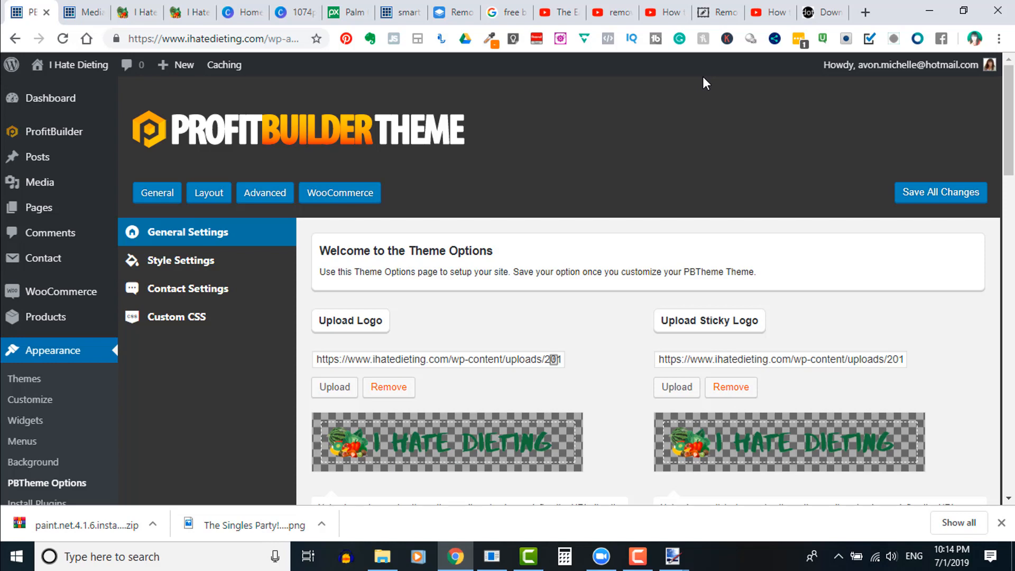
mouse_move(673, 556)
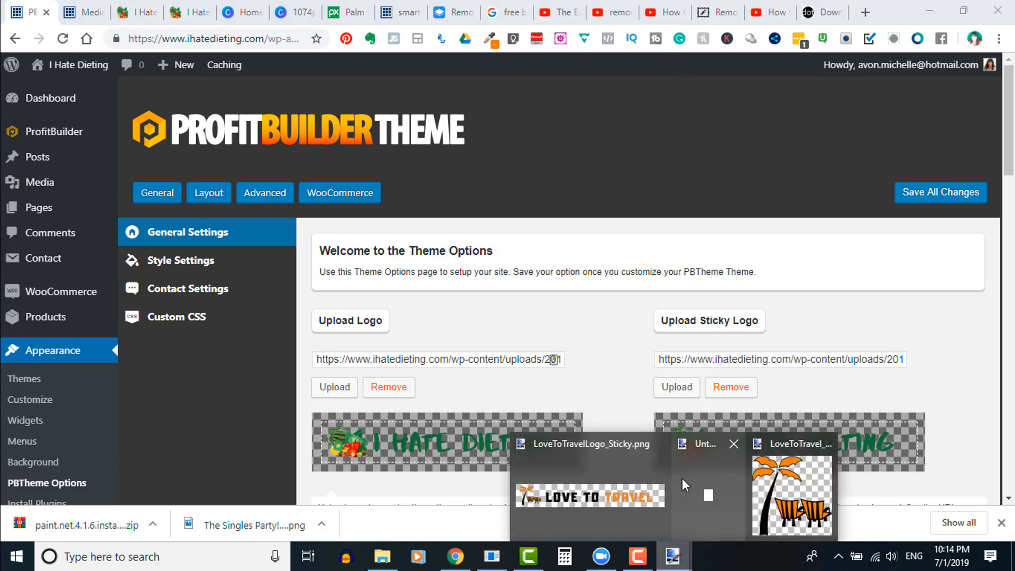